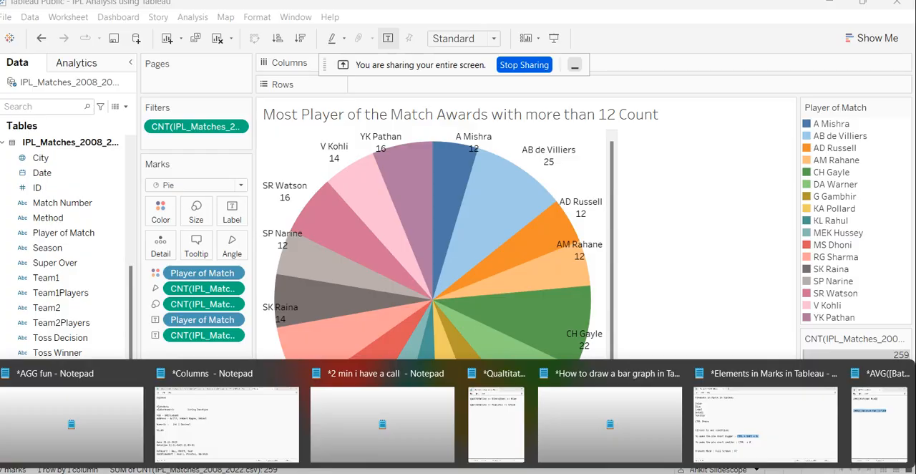
# Switch to the Elements in Marks in Tableau notes in Notepad and append the line "Exploring - Exploratory Analysis".
pyautogui.click(780, 437)
pyautogui.click(488, 411)
pyautogui.press('Return')
pyautogui.press('Return')
pyautogui.write('Expl')
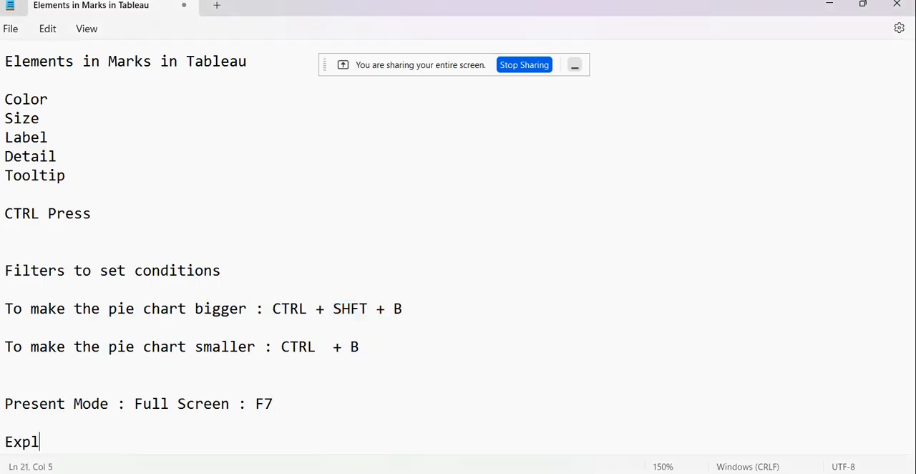
pyautogui.write('oring - Explora')
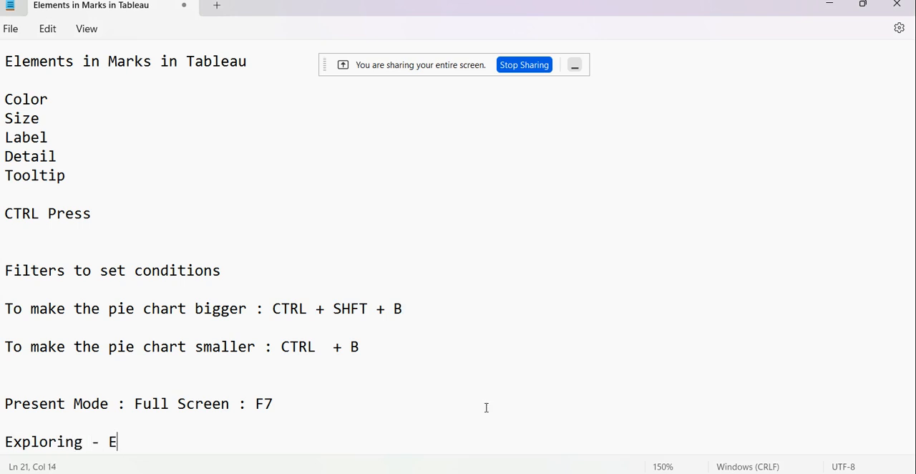
pyautogui.write('tory Analysis')
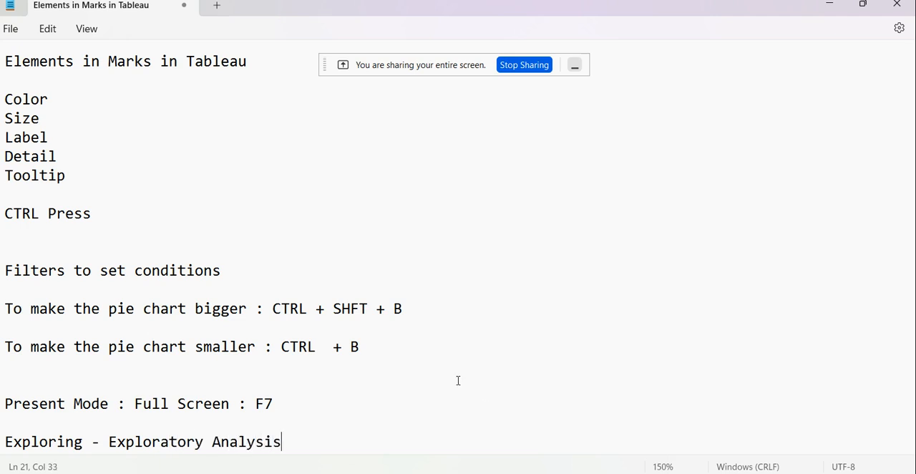
pyautogui.press('Return')
pyautogui.press('Return')
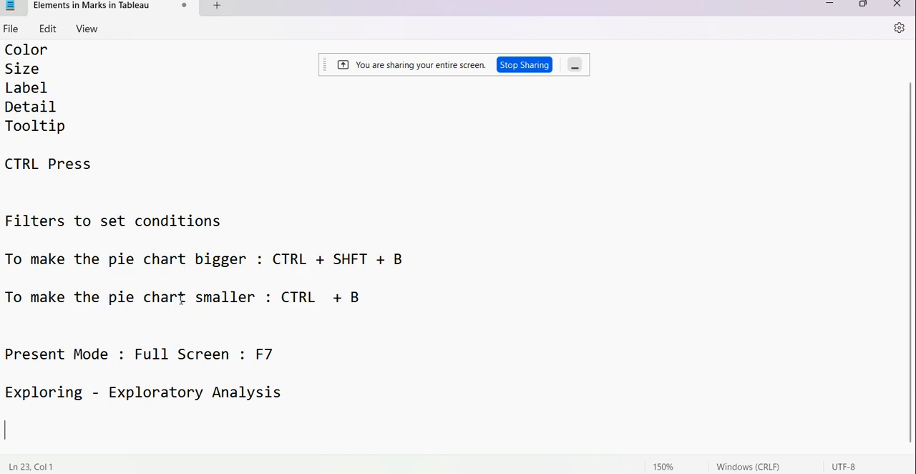
pyautogui.click(839, 5)
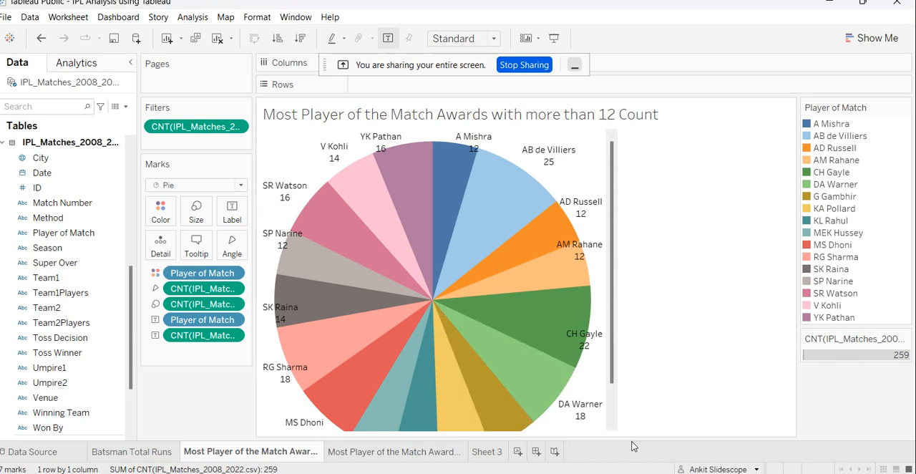
# Return to the Notepad notes and add the line "What is a Dashboard in Tableau and how to create ( IPL Dataset )".
pyautogui.moveTo(627, 472)
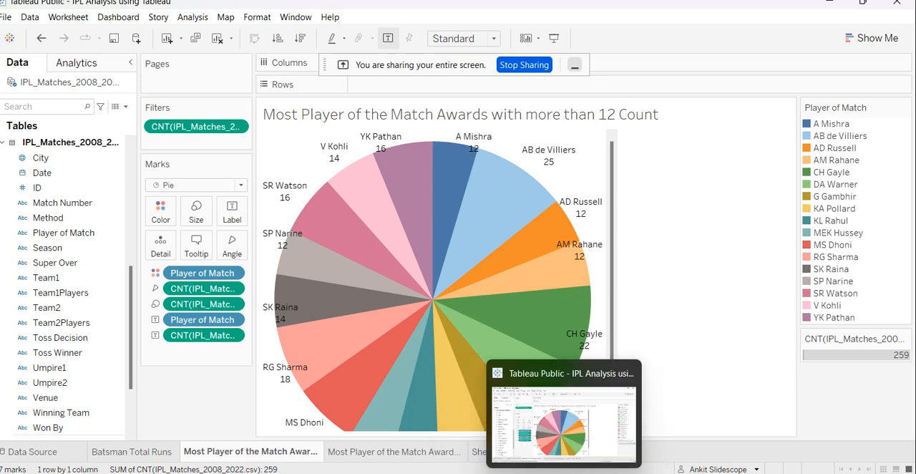
pyautogui.click(765, 423)
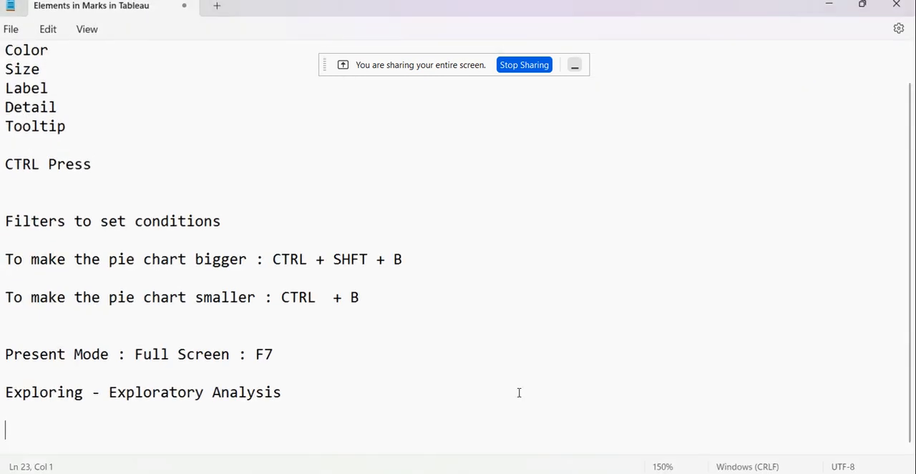
pyautogui.press('BackSpace')
pyautogui.press('Return')
pyautogui.press('Return')
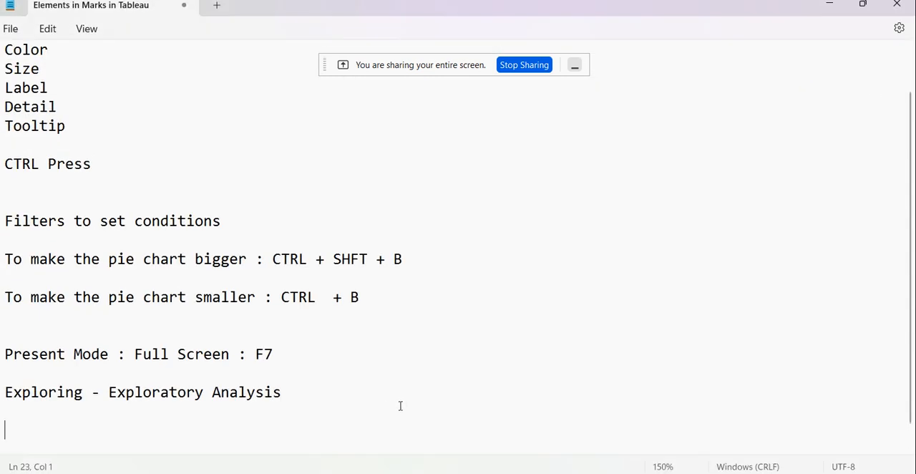
pyautogui.write('What is a D')
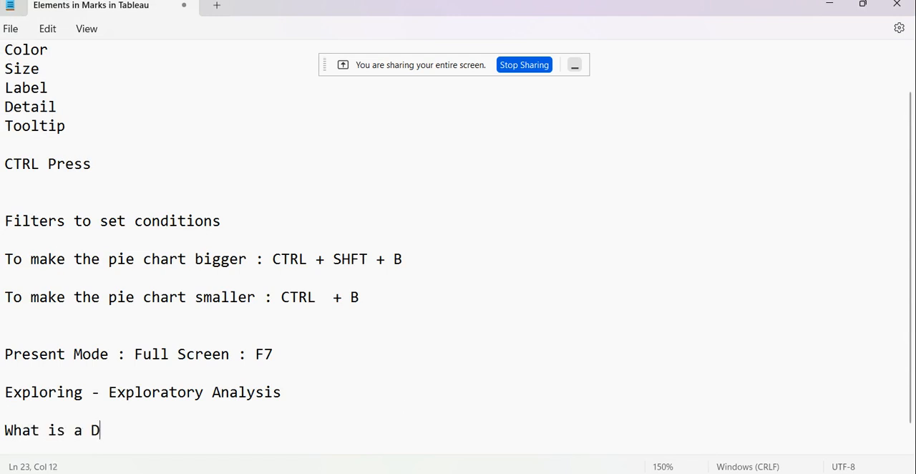
pyautogui.write('ashboard i')
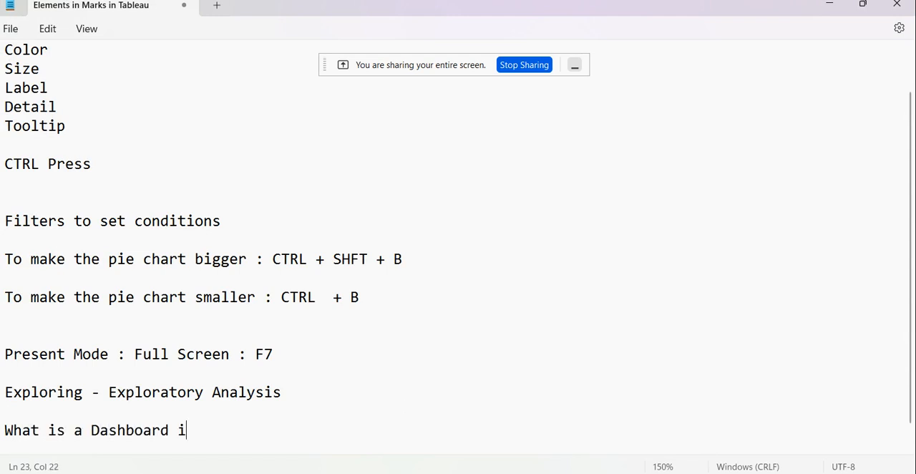
pyautogui.write('n Tableau and ')
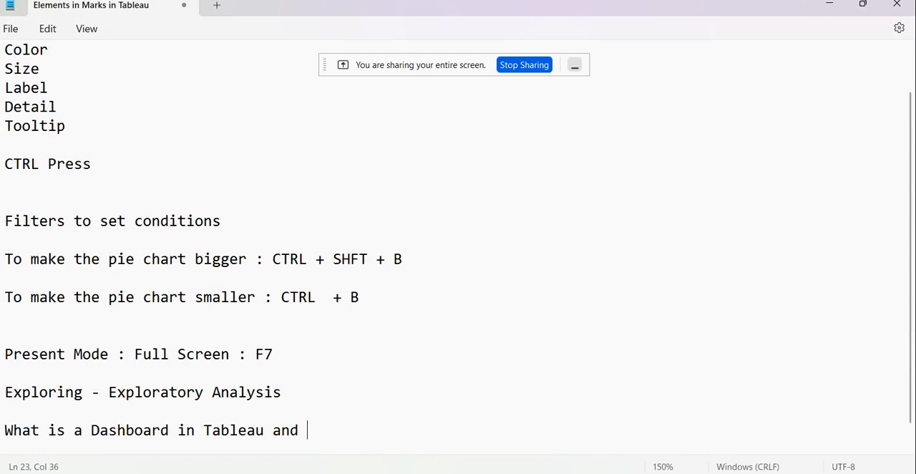
pyautogui.write('how to crea')
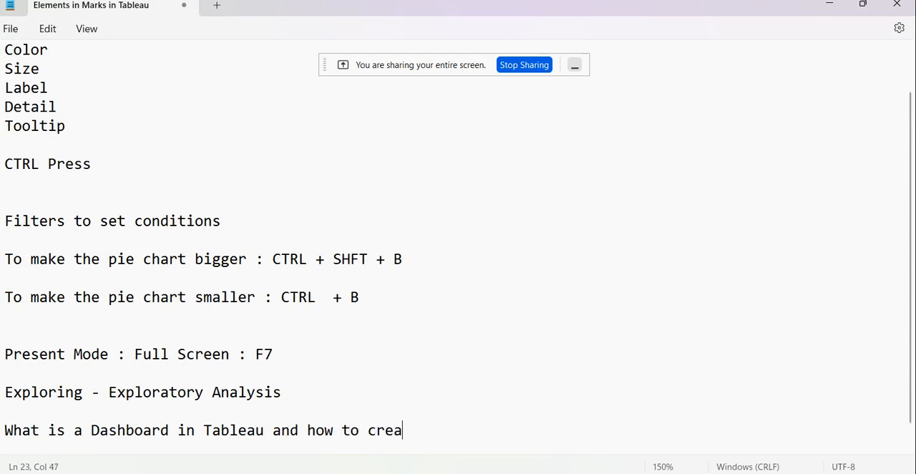
pyautogui.write('te ( IPL Datase')
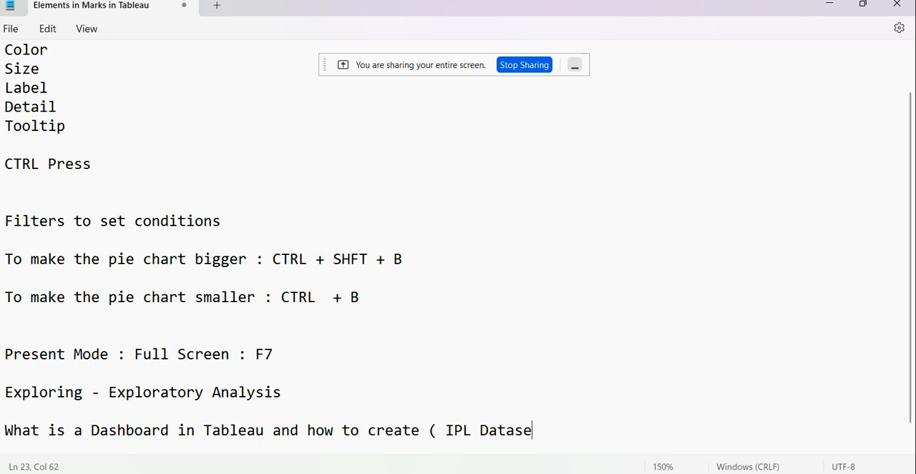
pyautogui.write('t )')
# Add the line "Dashboard is a collection of several views" below the dashboard question, separated by a blank line.
pyautogui.click(401, 472)
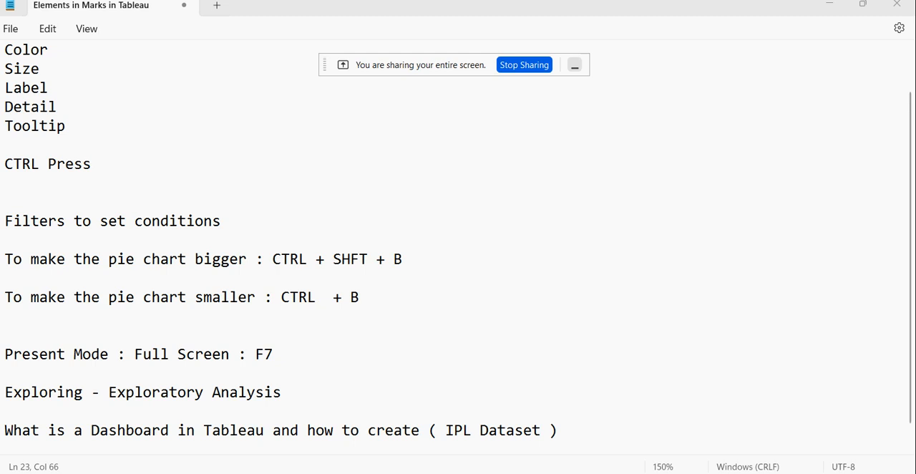
pyautogui.click(231, 84)
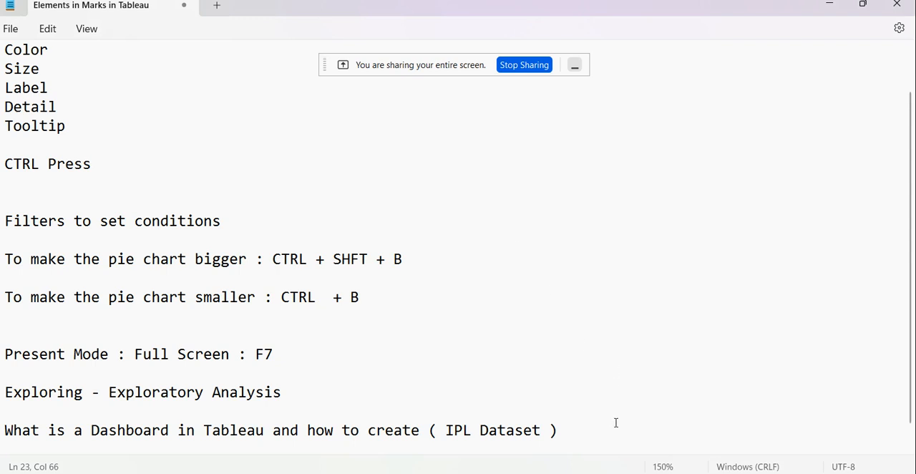
pyautogui.press('Return')
pyautogui.press('Return')
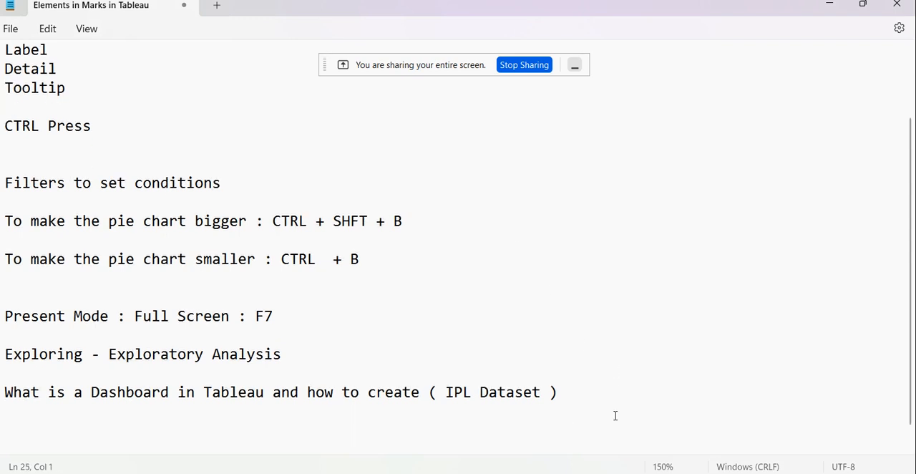
pyautogui.write('Dashboard ')
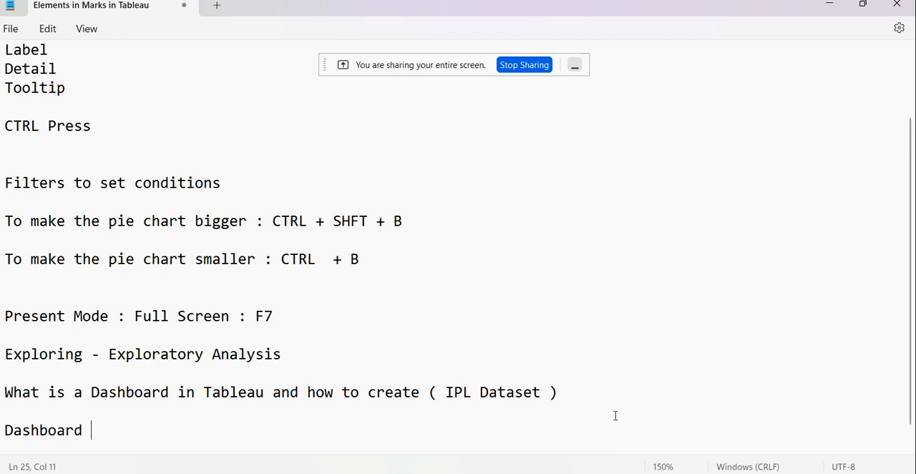
pyautogui.write('is a collection of ')
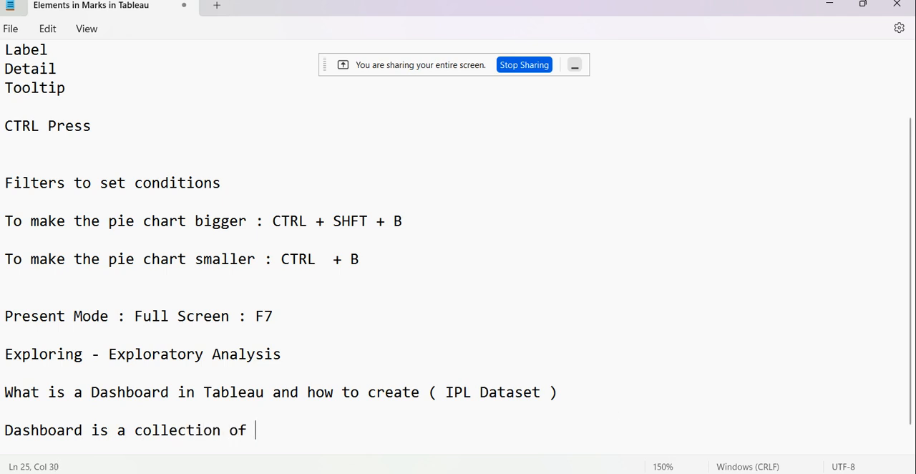
pyautogui.write('several v')
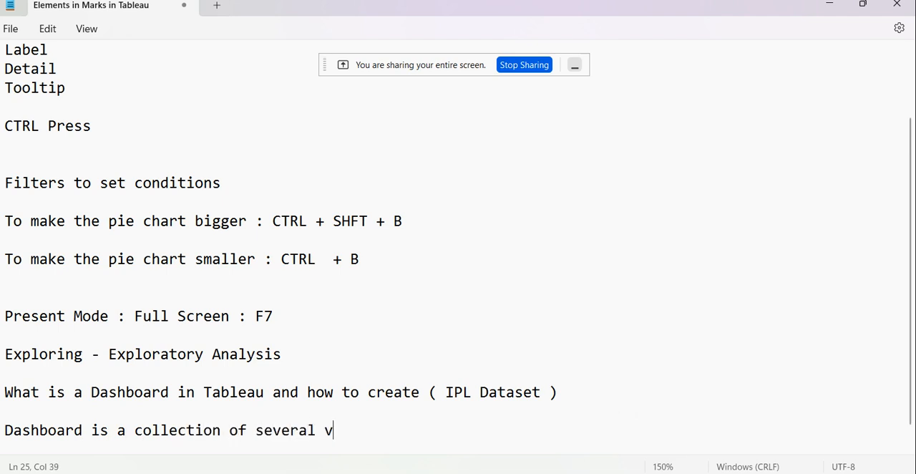
pyautogui.write('iews ,')
pyautogui.press('BackSpace')
pyautogui.press('BackSpace')
# Add the line "you can compare a variety of data simultaneously" directly under the dashboard definition.
pyautogui.press('Return')
pyautogui.write('C')
pyautogui.press('BackSpace')
pyautogui.write('you ca')
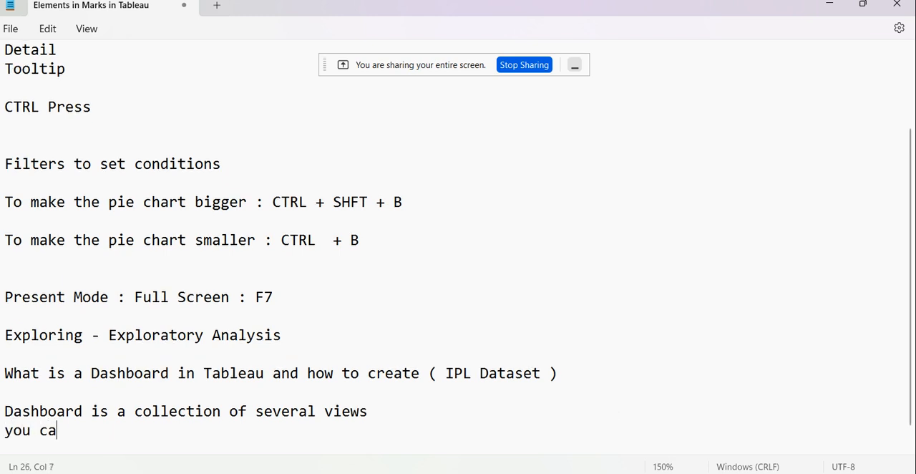
pyautogui.write('n compare a')
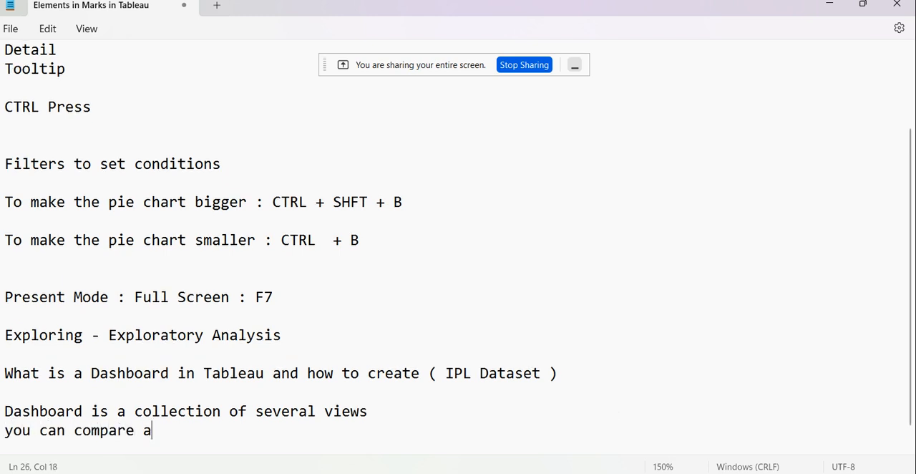
pyautogui.write(' variety o')
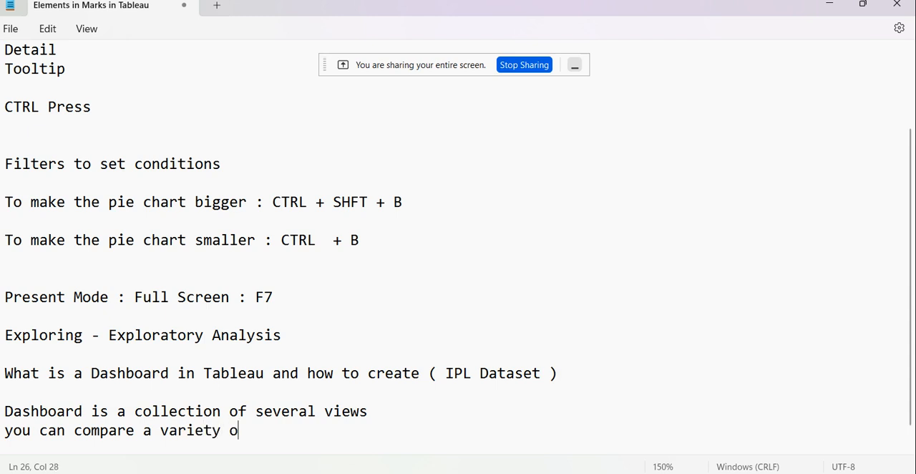
pyautogui.write('f data simultane')
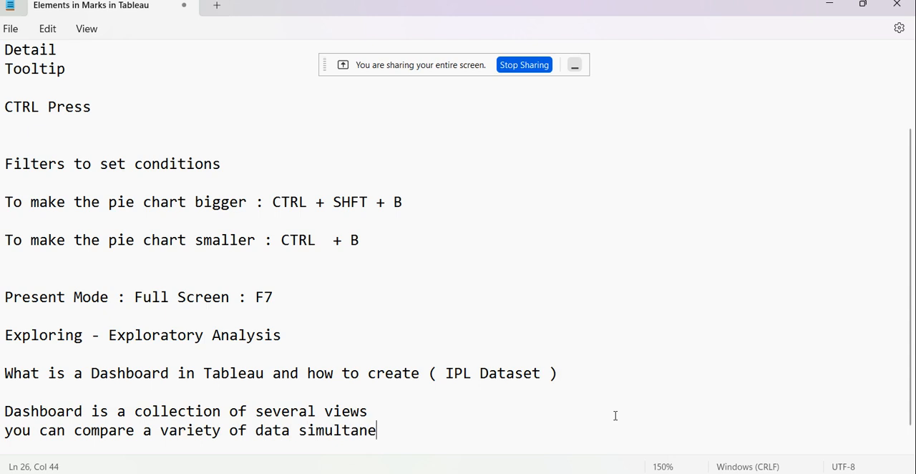
pyautogui.write('ously')
# Switch to Tableau and review the Batsman Total Runs sheet and the pie and bar chart sheets of Most Player of the Match Awards.
pyautogui.click(570, 451)
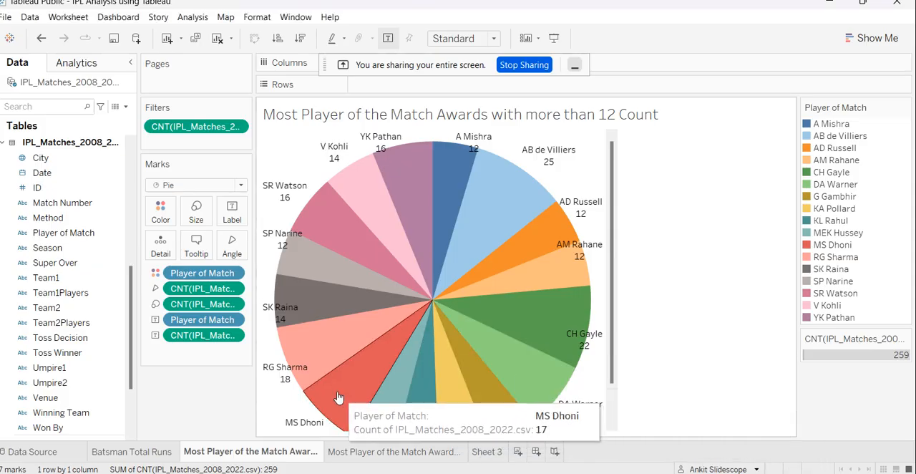
pyautogui.click(148, 452)
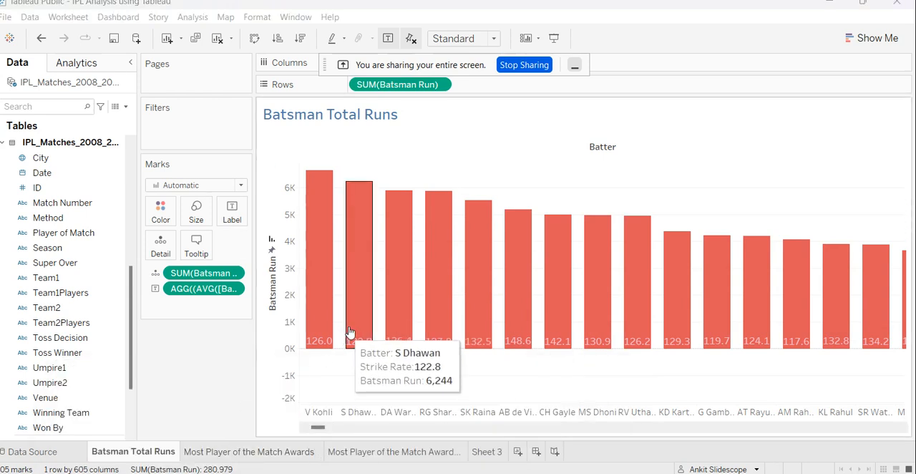
pyautogui.click(254, 452)
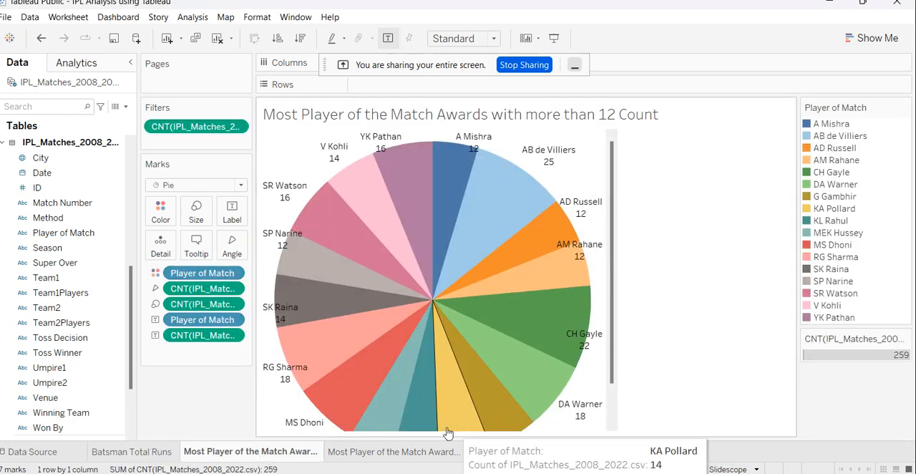
pyautogui.click(390, 451)
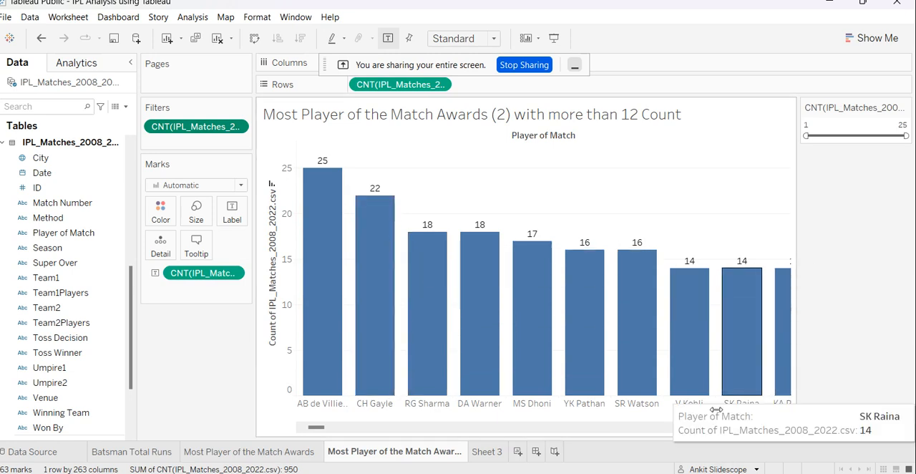
pyautogui.moveTo(316, 427)
pyautogui.mouseDown()
pyautogui.moveTo(422, 429)
pyautogui.moveTo(304, 438)
pyautogui.mouseUp()
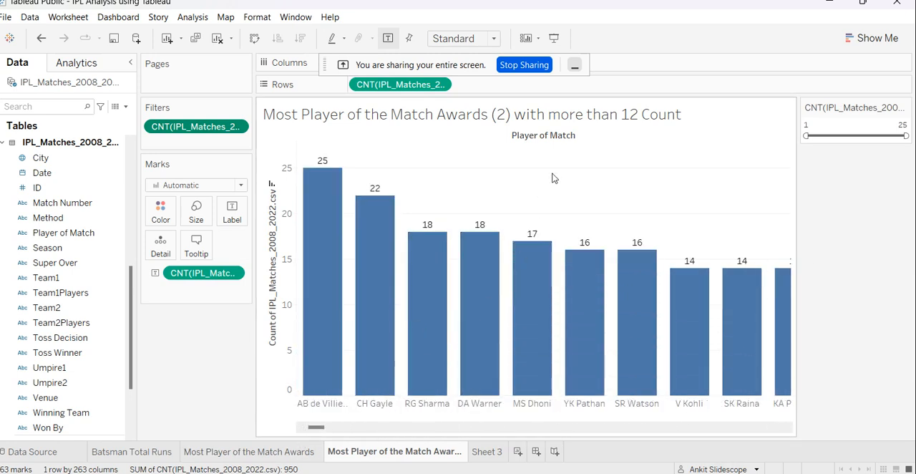
# Try an upper limit of 16 on the bar chart's match count filter and restore the limit to 25.
pyautogui.hotkey('ctrl', 'z')
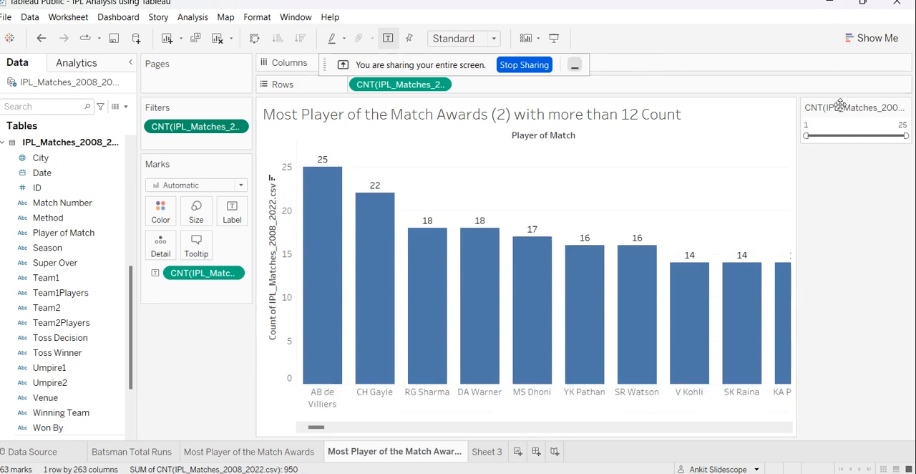
pyautogui.moveTo(899, 136)
pyautogui.mouseDown()
pyautogui.moveTo(883, 135)
pyautogui.moveTo(906, 135)
pyautogui.mouseUp()
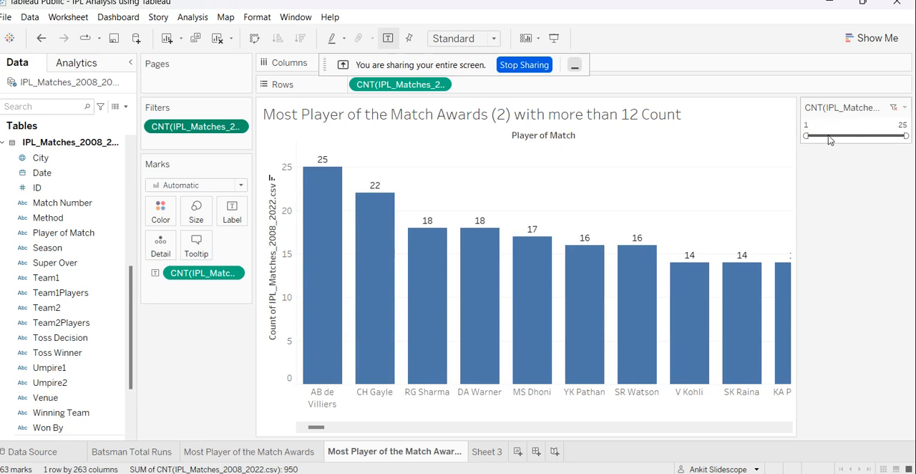
pyautogui.moveTo(906, 136); pyautogui.dragTo(870, 136)
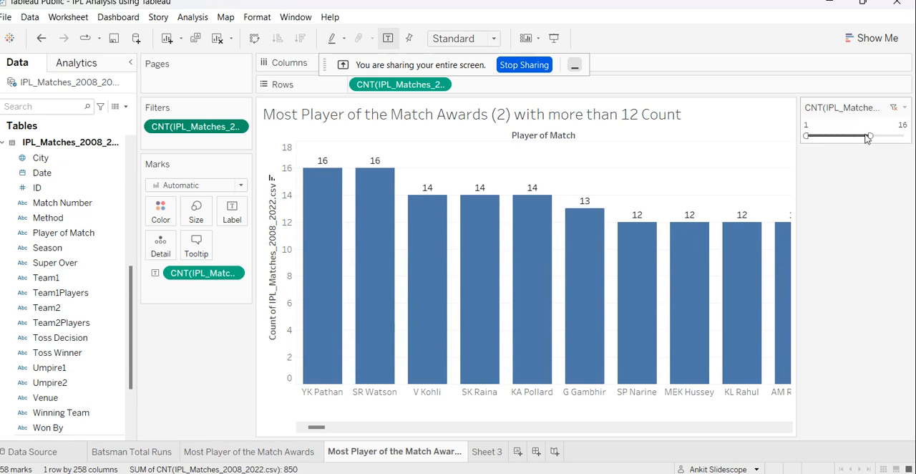
pyautogui.moveTo(868, 136); pyautogui.dragTo(906, 136)
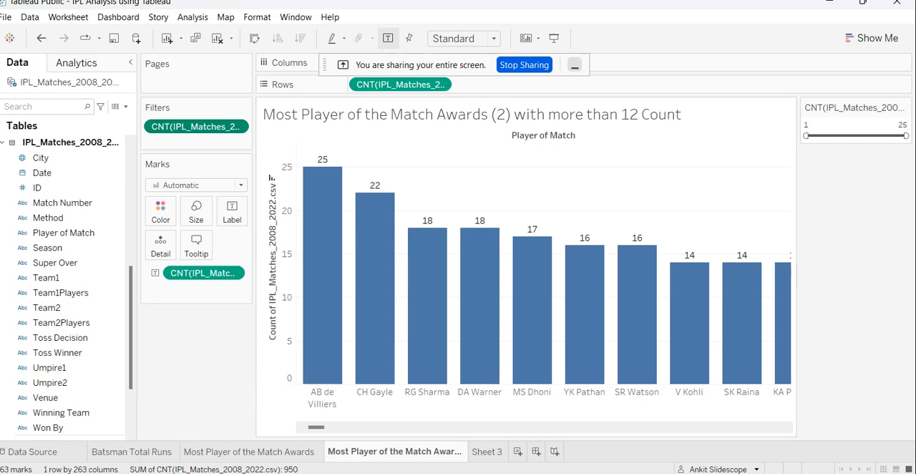
# Switch to the IPL_Matches_2008_2022 workbook in Excel and convert the match data A1:T951 into a table with headers.
pyautogui.moveTo(469, 472)
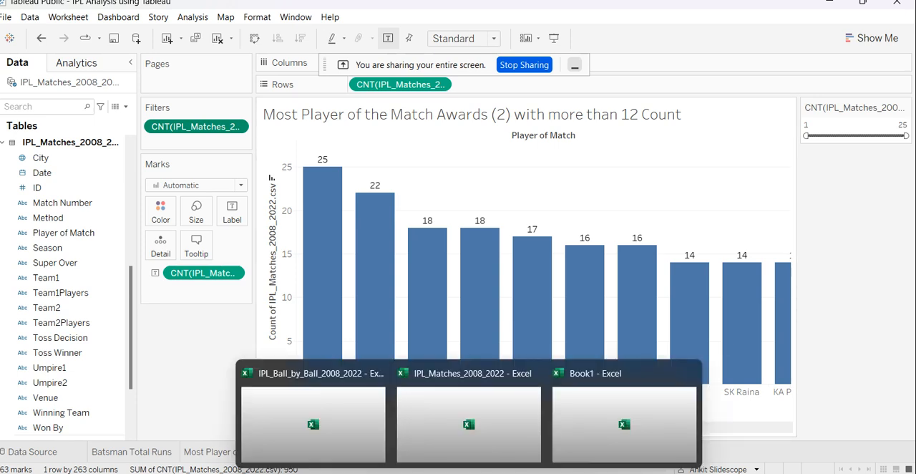
pyautogui.click(469, 422)
pyautogui.click(422, 213)
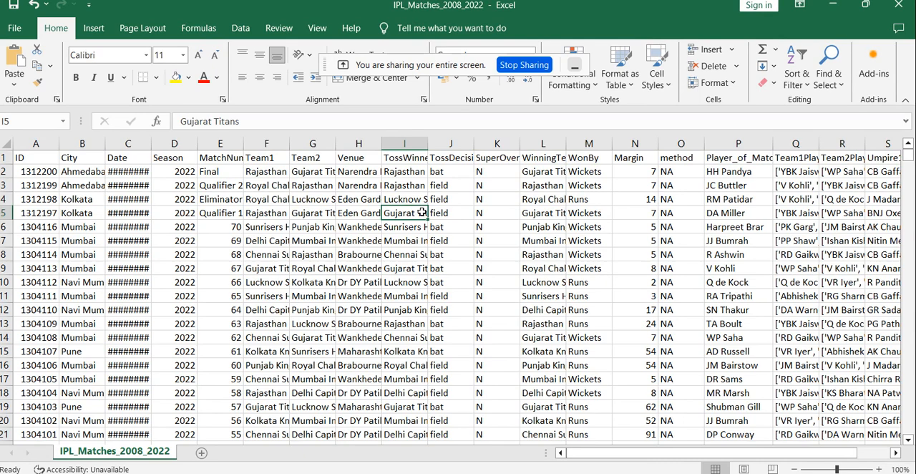
pyautogui.hotkey('ctrl', 't')
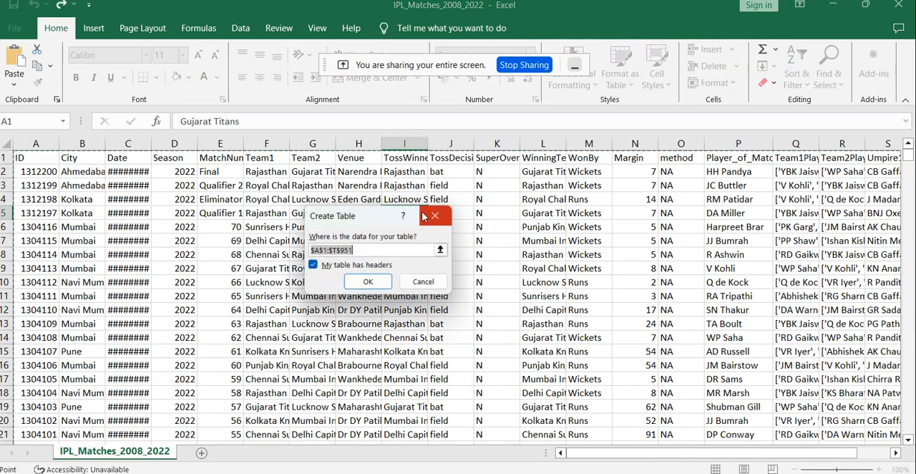
pyautogui.click(366, 280)
pyautogui.click(447, 255)
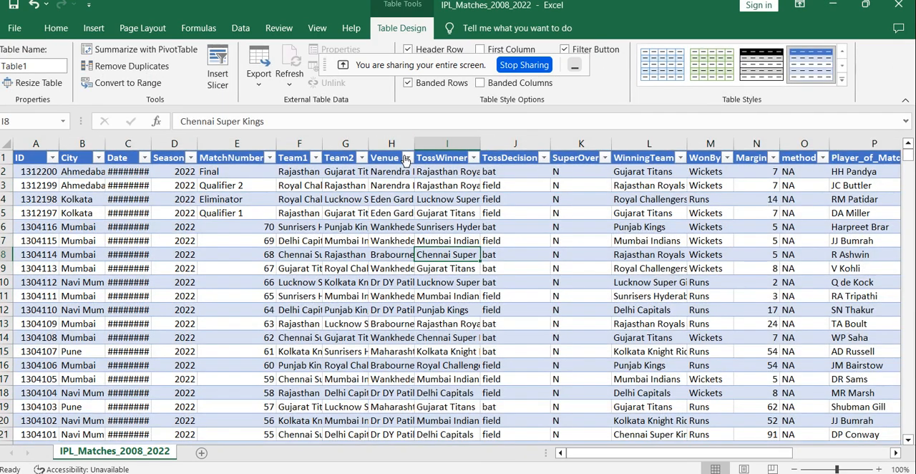
# Filter the table's Venue column to show only Brabourne Stadium.
pyautogui.click(407, 158)
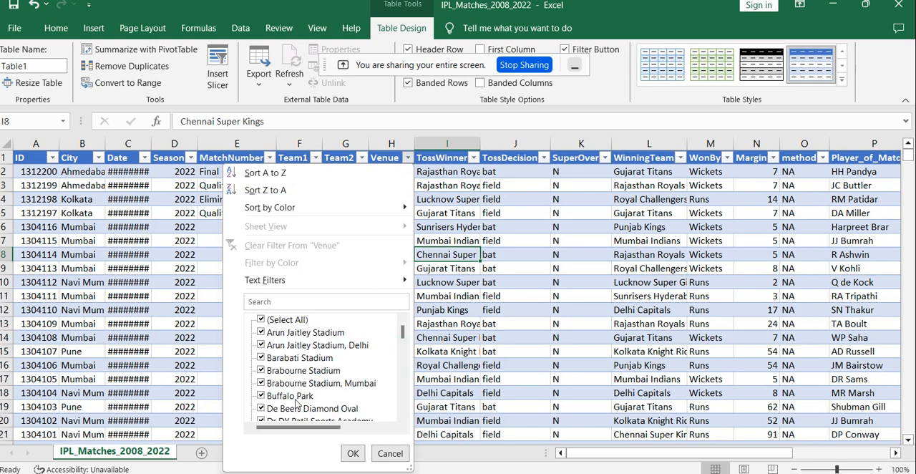
pyautogui.click(260, 319)
pyautogui.click(260, 370)
pyautogui.click(353, 454)
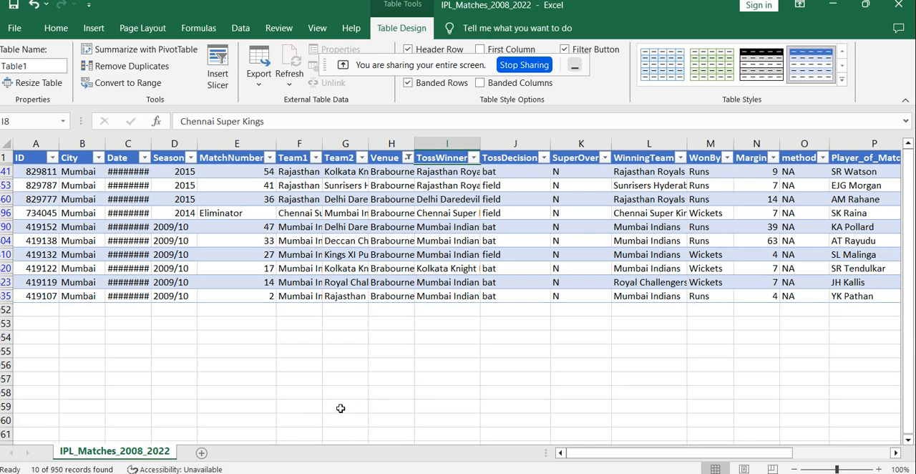
# Undo the Venue filter and the conversion of the match data into a table.
pyautogui.hotkey('ctrl', 'z')
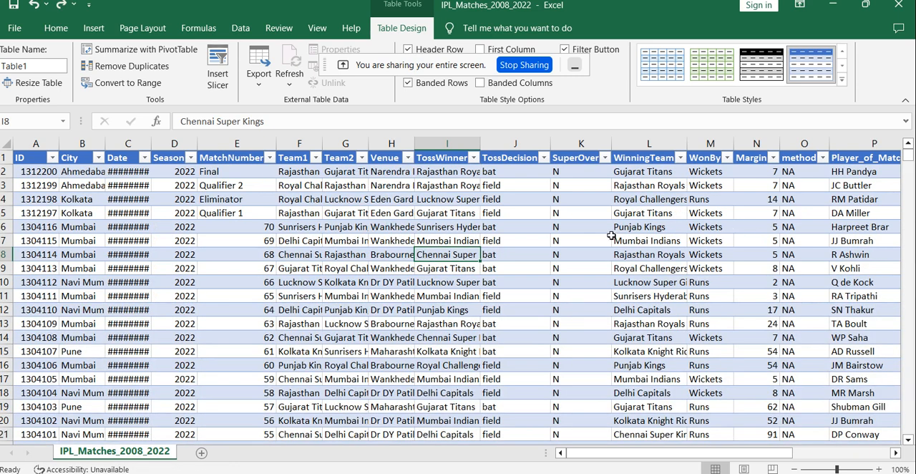
pyautogui.hotkey('ctrl', 'z')
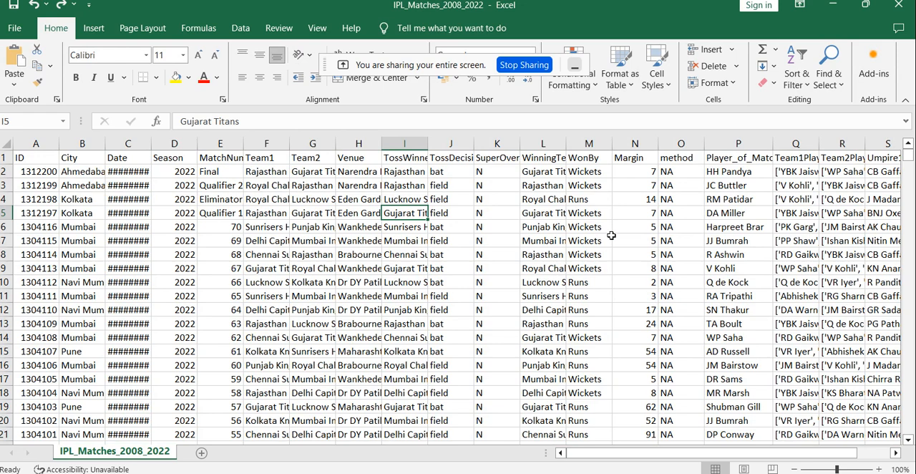
pyautogui.hotkey('ctrl', 'z')
pyautogui.hotkey('ctrl', 'y')
# Try converting the match data into a table with headers again, and undo it.
pyautogui.hotkey('ctrl', 't')
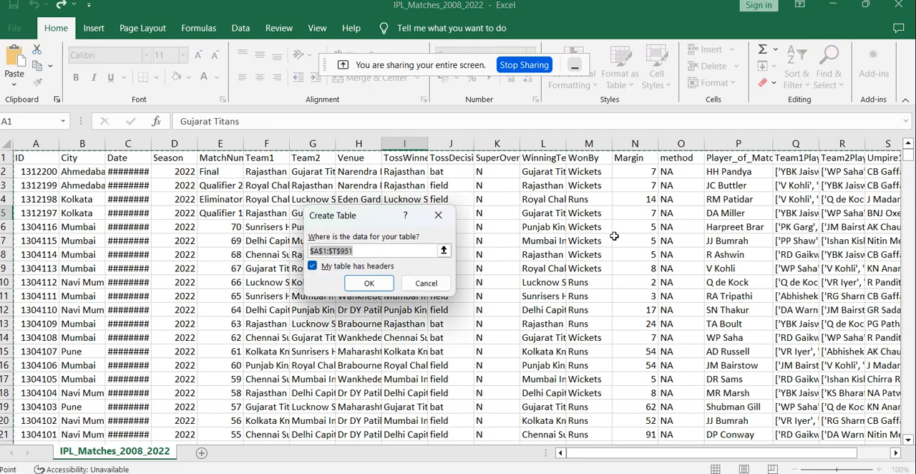
pyautogui.click(369, 283)
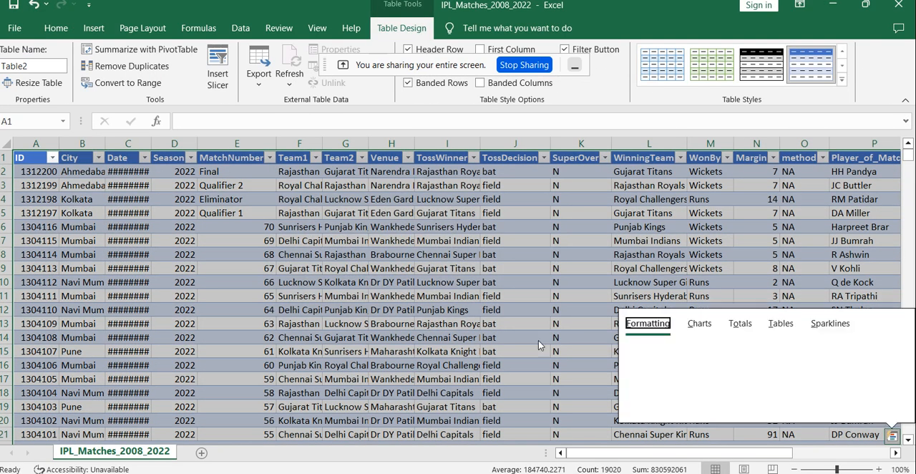
pyautogui.hotkey('ctrl', 'z')
pyautogui.hotkey('ctrl', 'z')
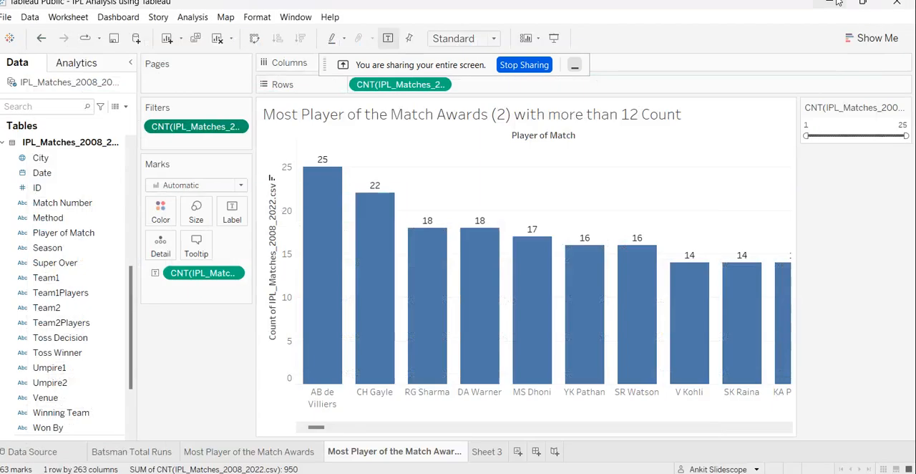
# Switch back to Tableau and replace the empty Sheet 3 with a new worksheet.
pyautogui.click(832, 6)
pyautogui.click(483, 453)
pyautogui.rightClick(482, 454)
pyautogui.click(524, 326)
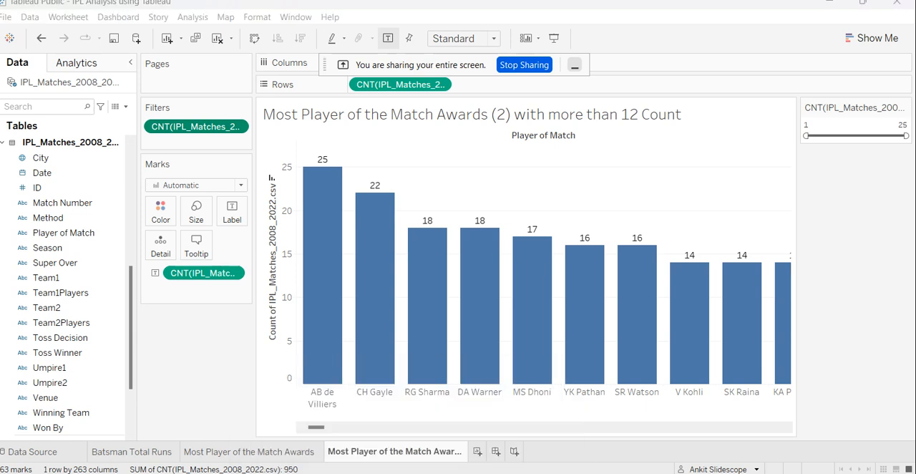
pyautogui.click(478, 451)
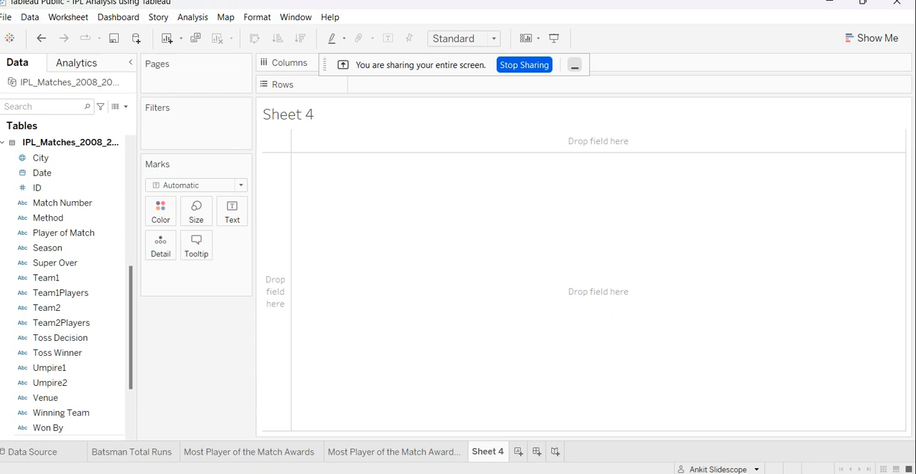
# Switch to the IPL_Ball_by_Ball_2008_2022 workbook in Excel and examine the total_run column, widening it slightly.
pyautogui.moveTo(469, 473)
pyautogui.click(348, 443)
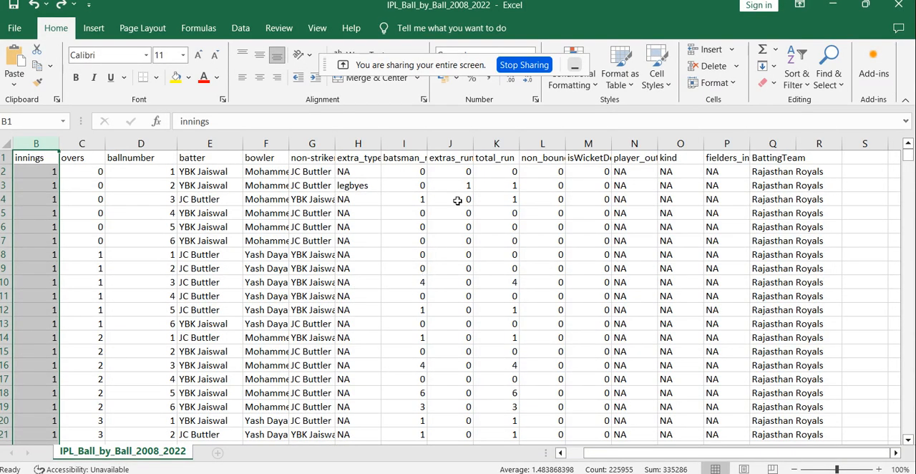
pyautogui.click(512, 138)
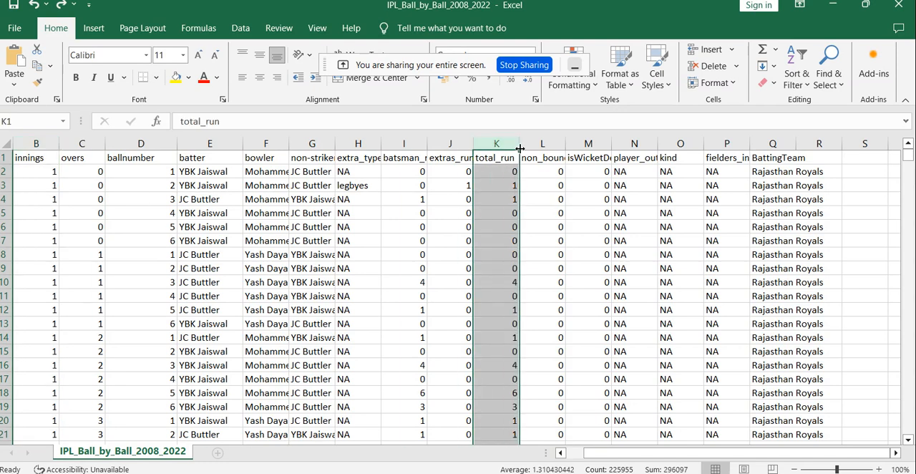
pyautogui.moveTo(521, 140); pyautogui.dragTo(542, 141)
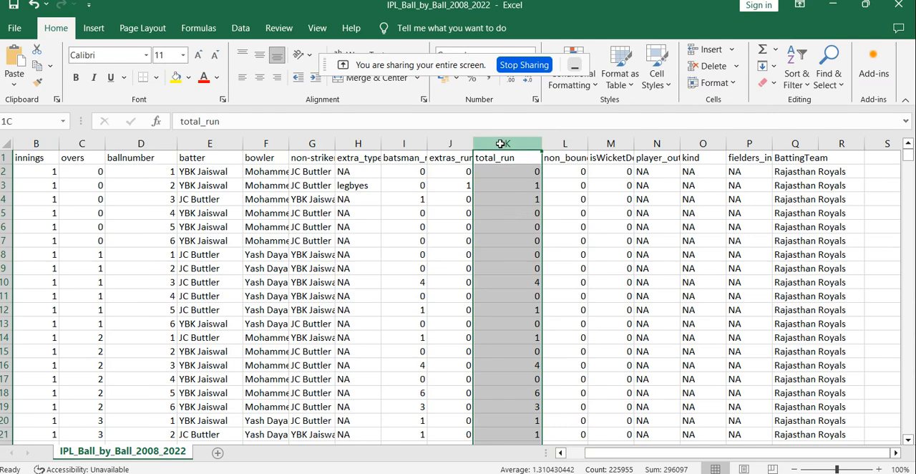
# Switch back to Tableau, find the Total Run field by searching for "total" and place it on the new sheet's rows.
pyautogui.click(829, 4)
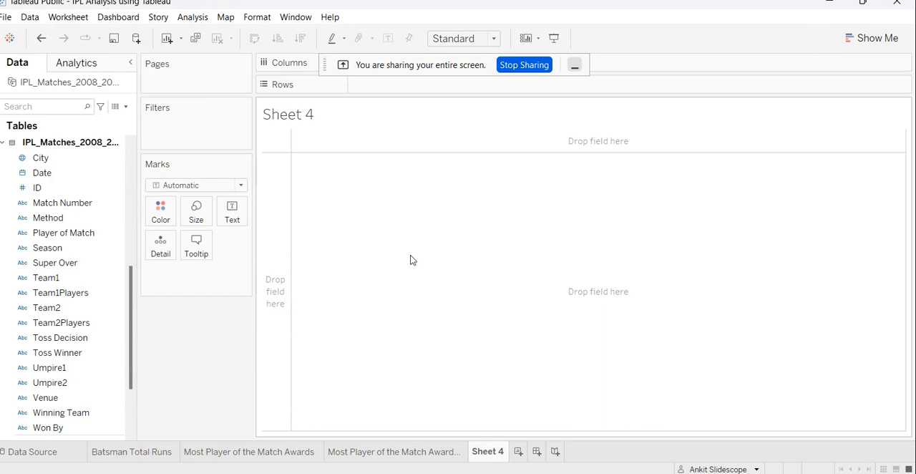
pyautogui.click(575, 65)
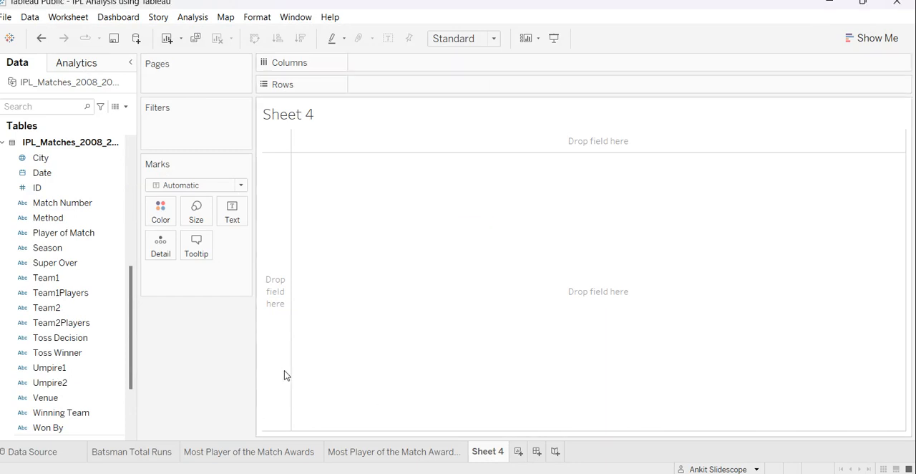
pyautogui.scroll(-3, 71, 298)
pyautogui.scroll(2, 86, 326)
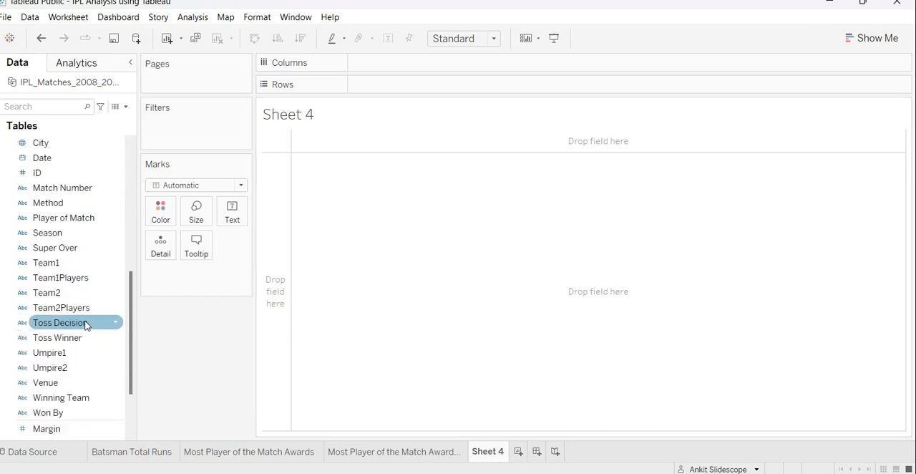
pyautogui.moveTo(469, 473)
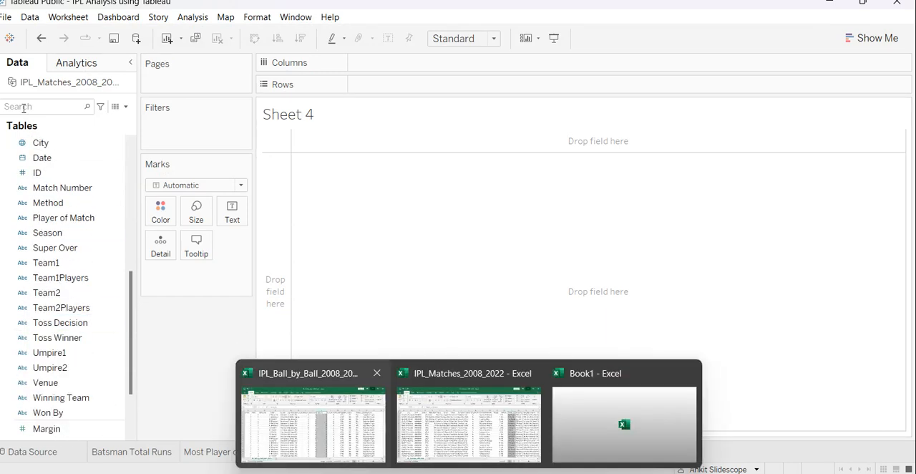
pyautogui.click(29, 106)
pyautogui.write('total')
pyautogui.click(69, 170)
pyautogui.moveTo(70, 176); pyautogui.dragTo(420, 86)
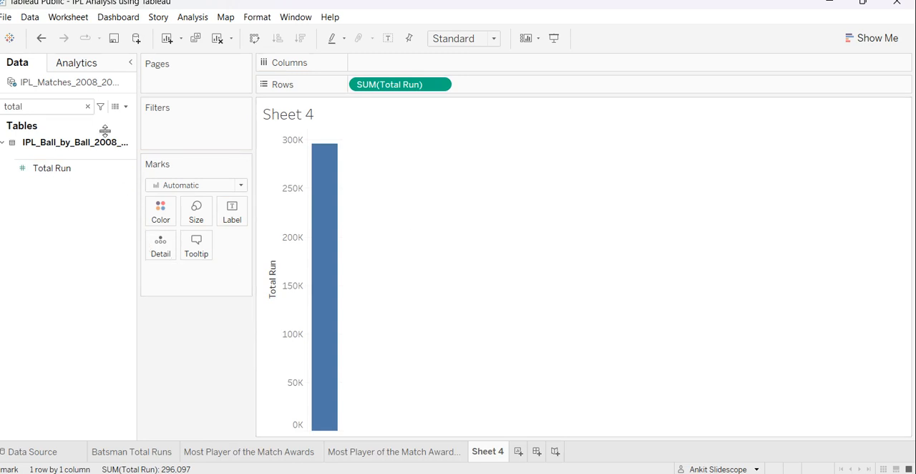
pyautogui.click(88, 107)
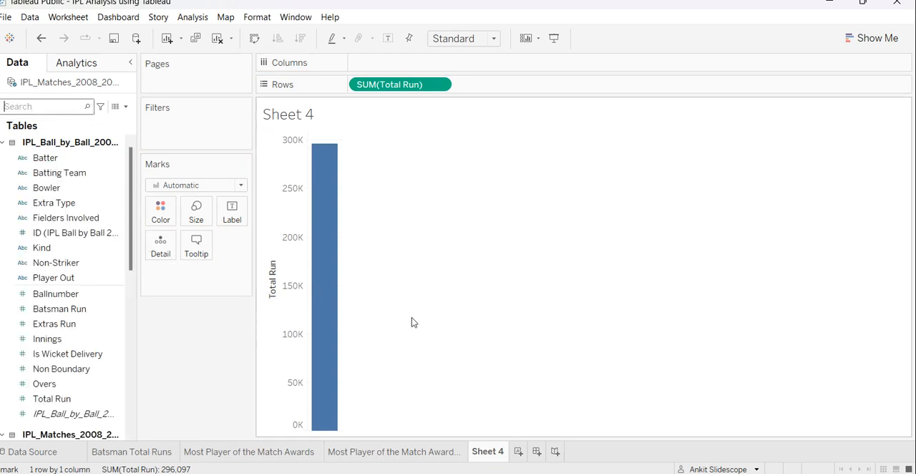
# Rename the new worksheet as "Distribution of Total Run".
pyautogui.rightClick(485, 456)
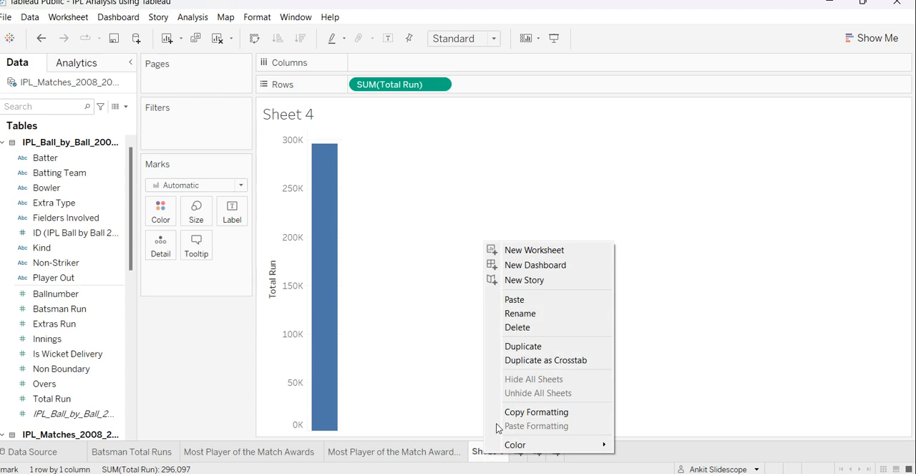
pyautogui.click(535, 315)
pyautogui.write('D')
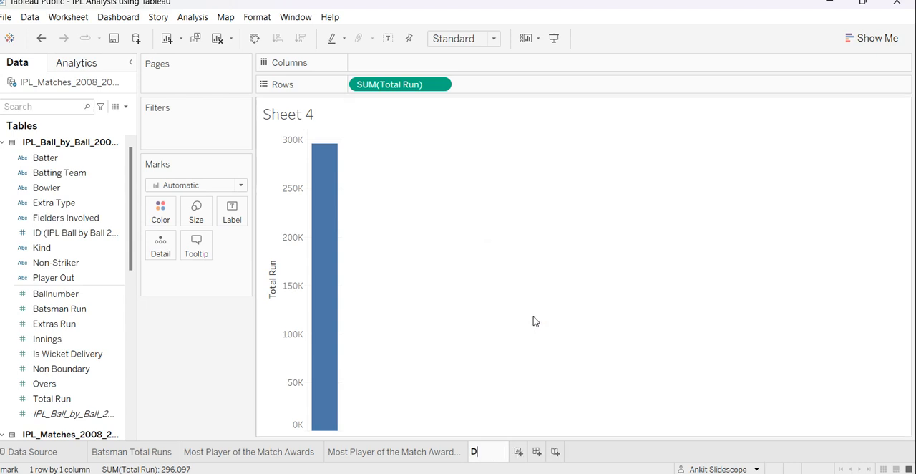
pyautogui.write('istribution')
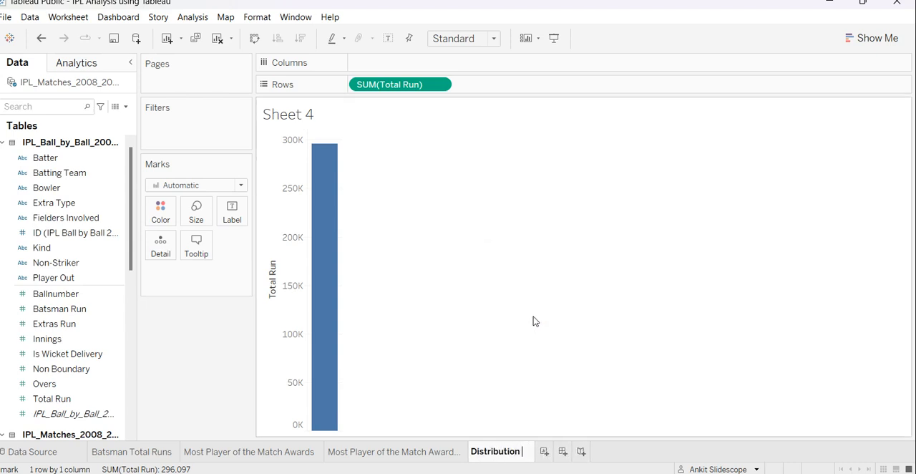
pyautogui.write(' of Total Run')
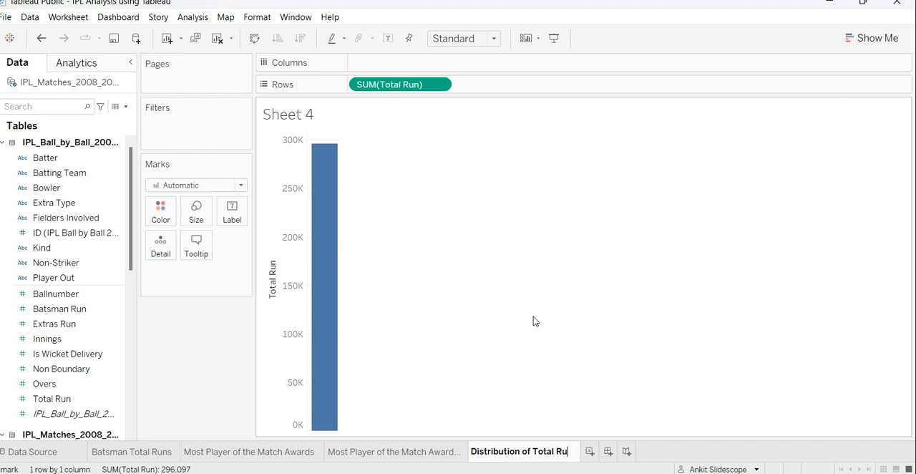
pyautogui.press('Return')
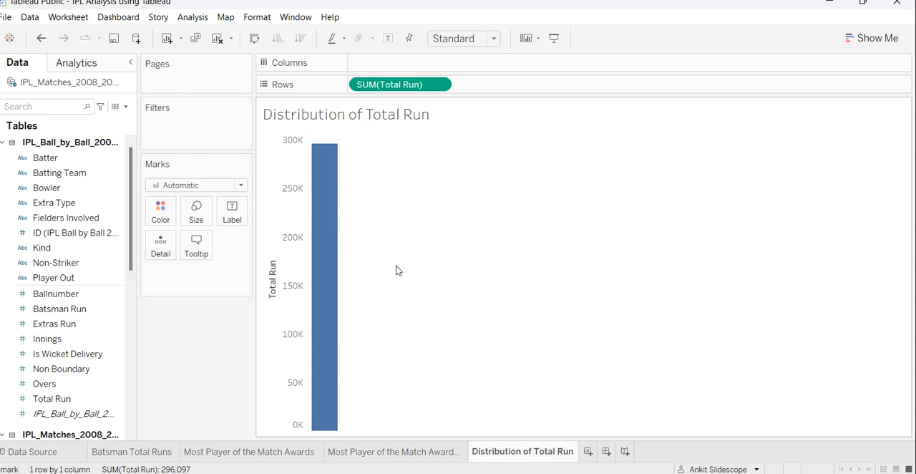
# Extend the worksheet's name to "Distribution of Total Run - Histogram".
pyautogui.moveTo(340, 189)
pyautogui.rightClick(531, 458)
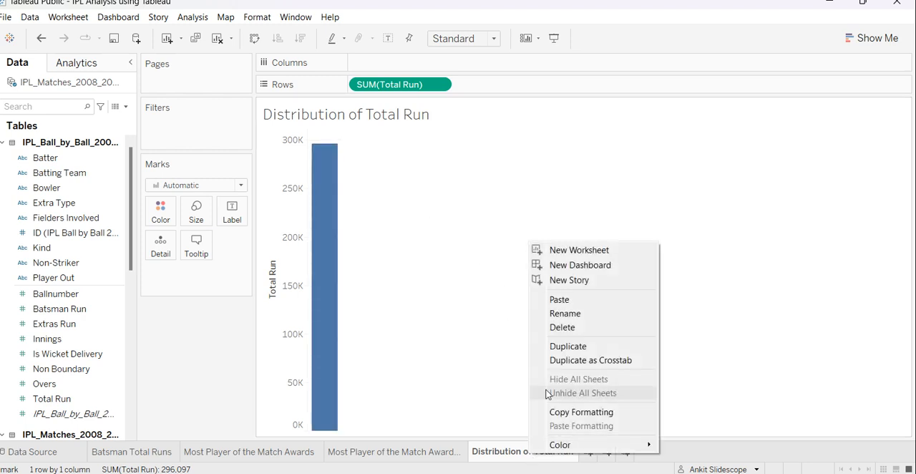
pyautogui.click(577, 314)
pyautogui.press('End')
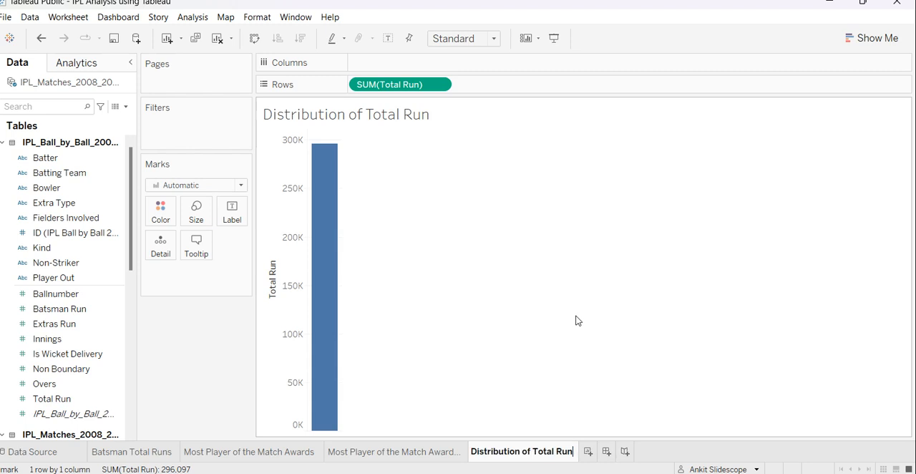
pyautogui.write('-')
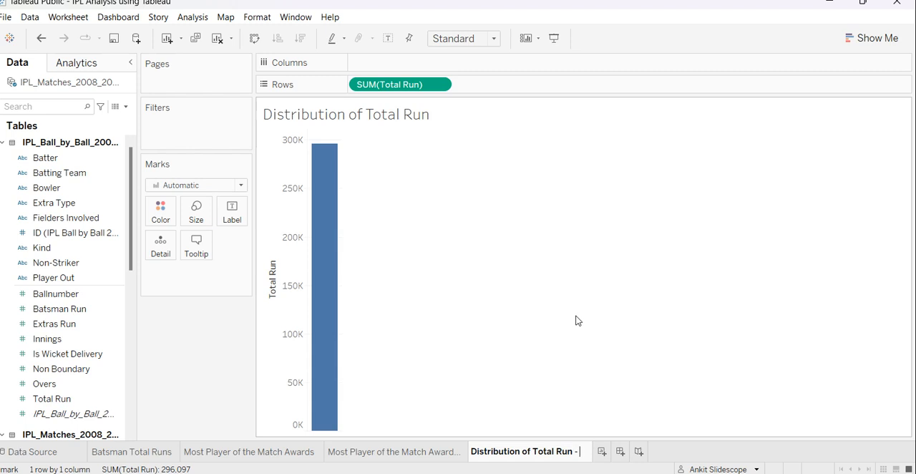
pyautogui.write('Histogram')
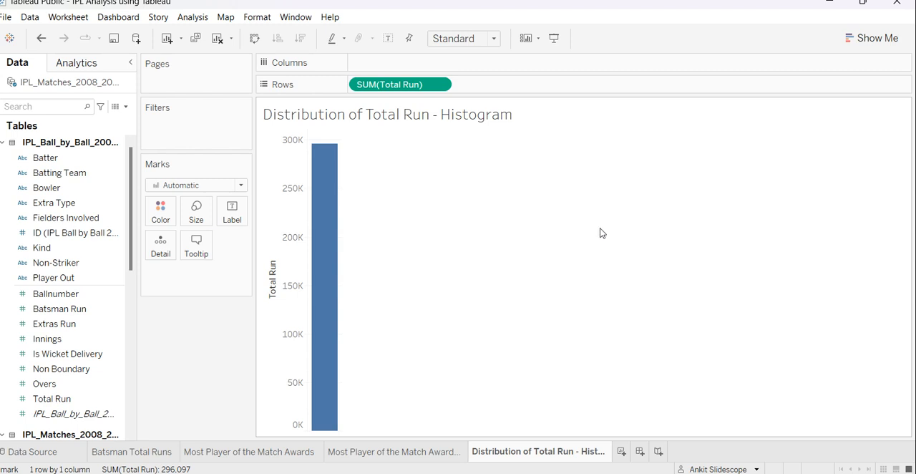
# Change the Total Run bar chart into a histogram.
pyautogui.click(887, 39)
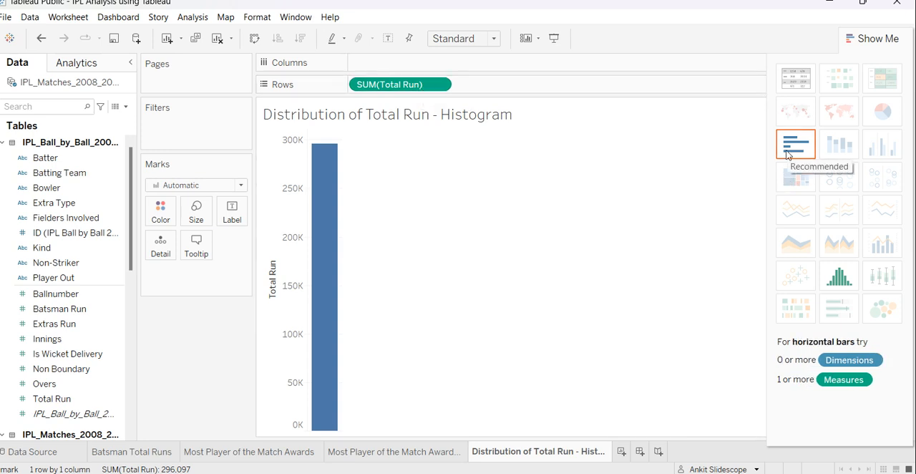
pyautogui.click(840, 284)
pyautogui.click(851, 40)
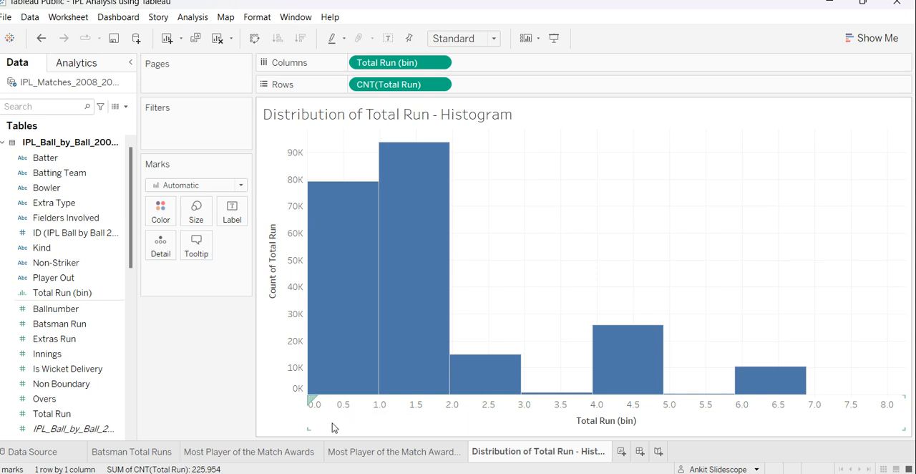
# Switch to the Snipping Tool and view the annotated screenshot of the IPL Ball-by-Ball field list.
pyautogui.moveTo(337, 370)
pyautogui.click(595, 472)
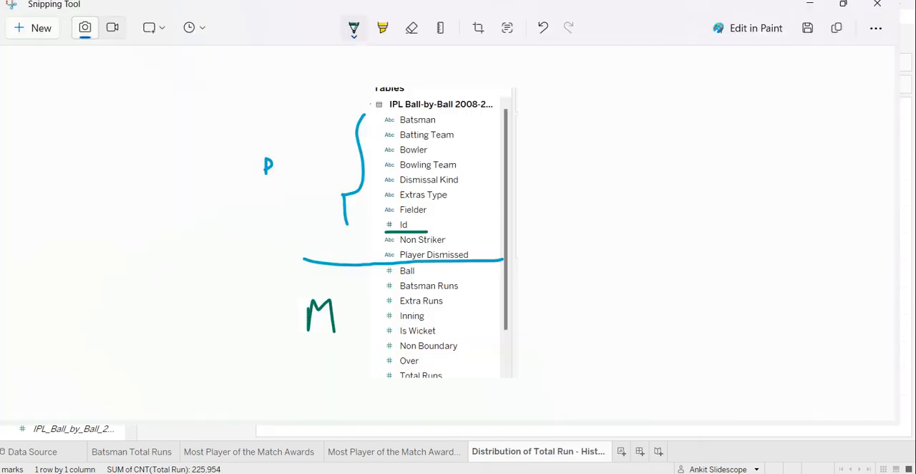
# Capture a new snip of the histogram worksheet with its field list and enlarge it to the full screen.
pyautogui.click(52, 33)
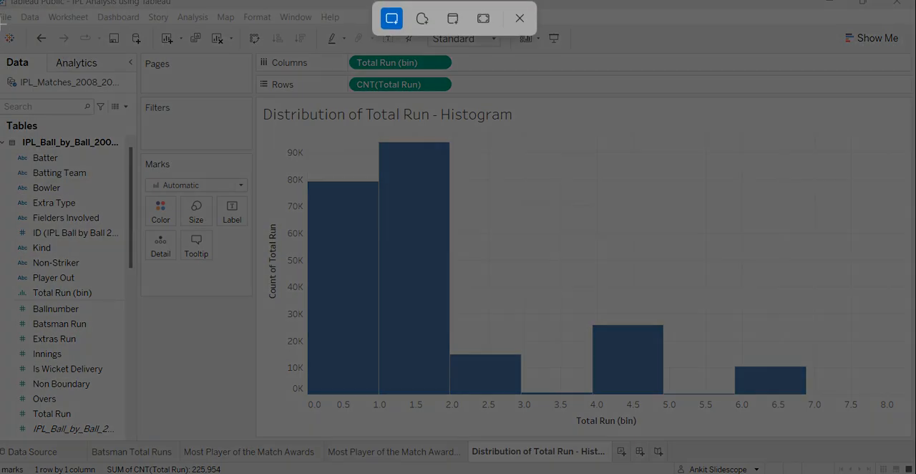
pyautogui.moveTo(2, 23); pyautogui.dragTo(623, 445)
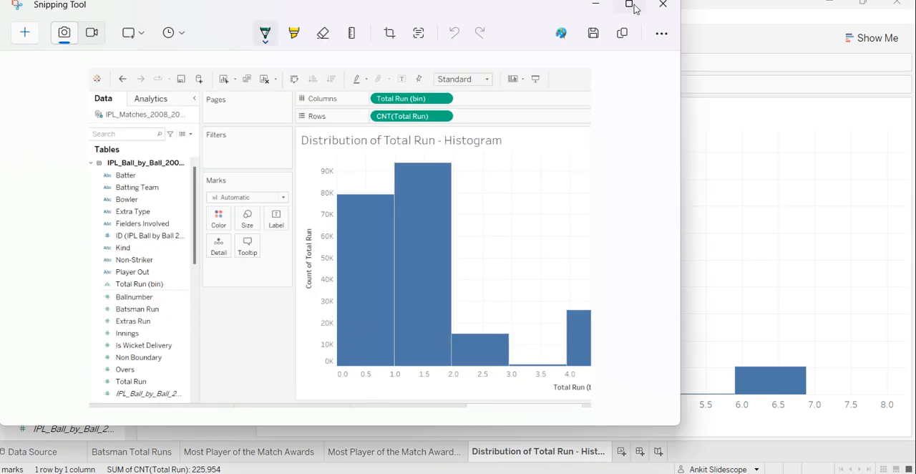
pyautogui.click(631, 5)
pyautogui.scroll(3, 511, 315)
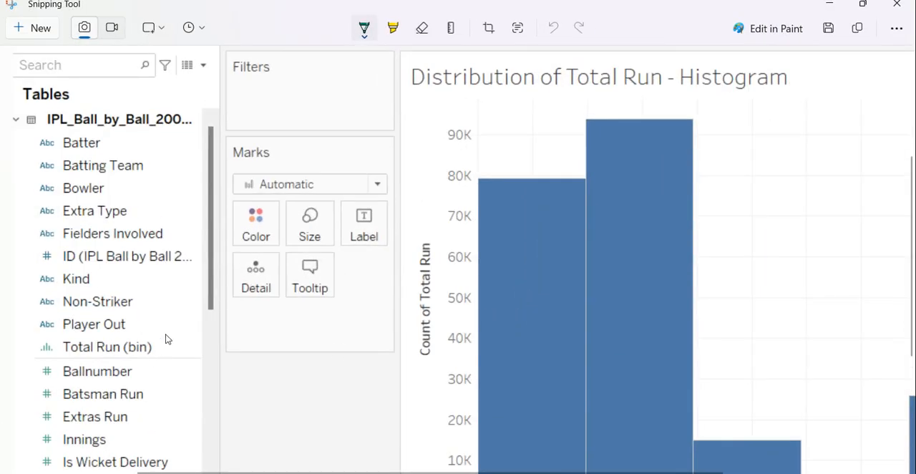
# Mark the Total Run (bin) field on the snip with a green arrow and yellow highlight, and highlight its "(bin)" part in pink.
pyautogui.moveTo(176, 340)
pyautogui.mouseDown()
pyautogui.moveTo(171, 354)
pyautogui.moveTo(229, 343)
pyautogui.mouseUp()
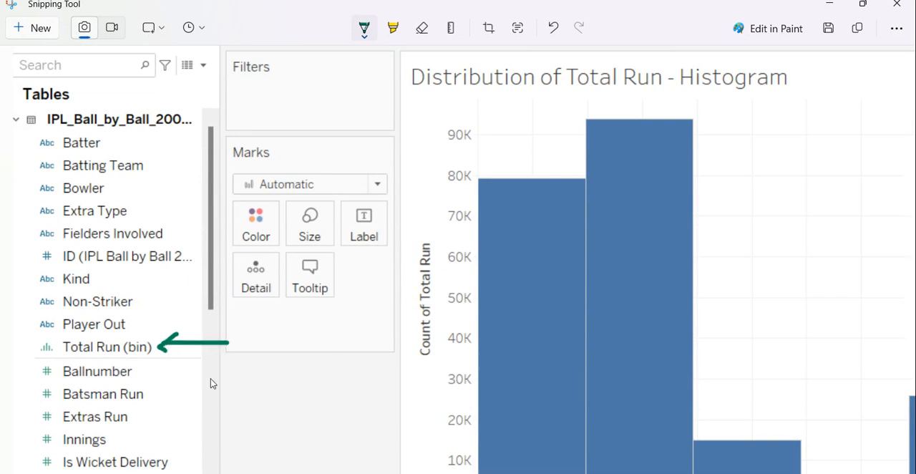
pyautogui.click(393, 27)
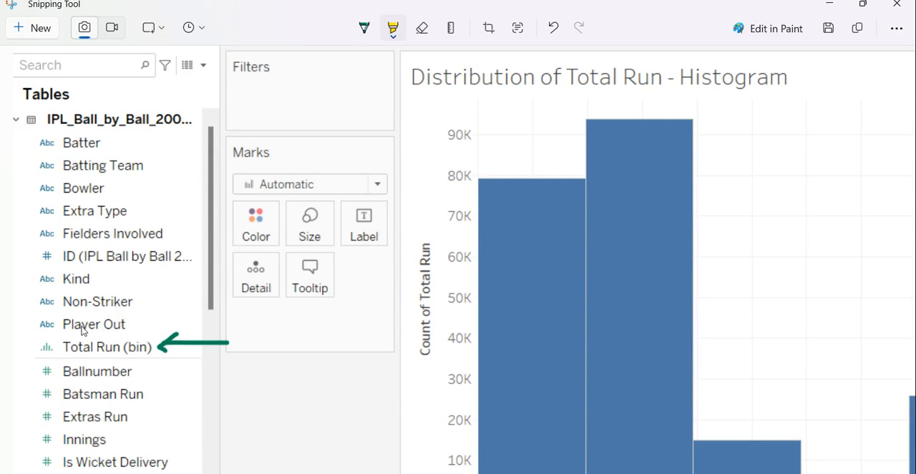
pyautogui.moveTo(35, 347); pyautogui.dragTo(150, 346)
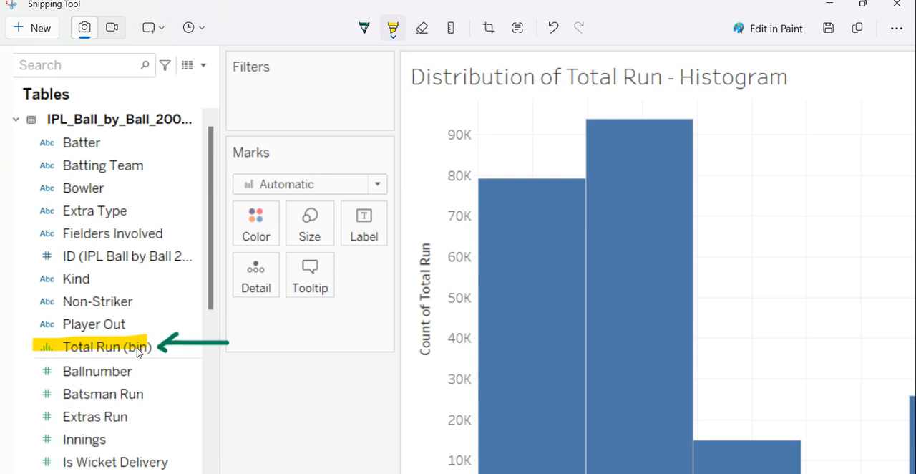
pyautogui.hotkey('ctrl', 'c')
pyautogui.click(396, 32)
pyautogui.click(413, 93)
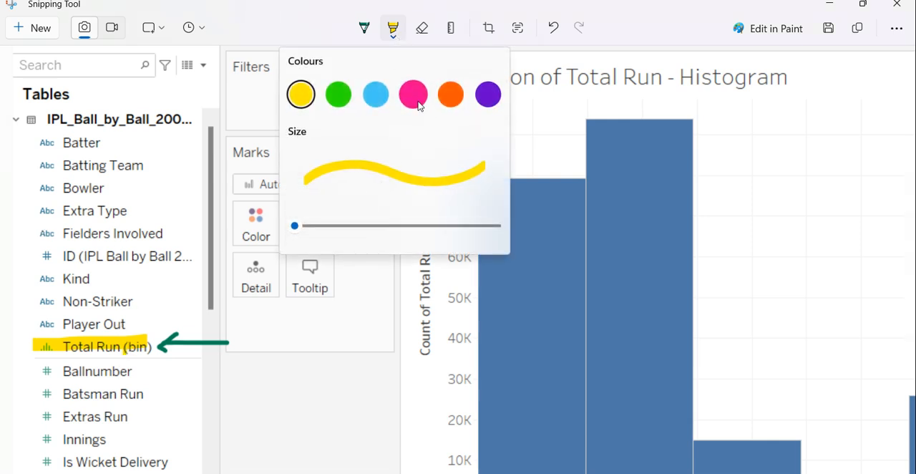
pyautogui.moveTo(127, 346); pyautogui.dragTo(152, 346)
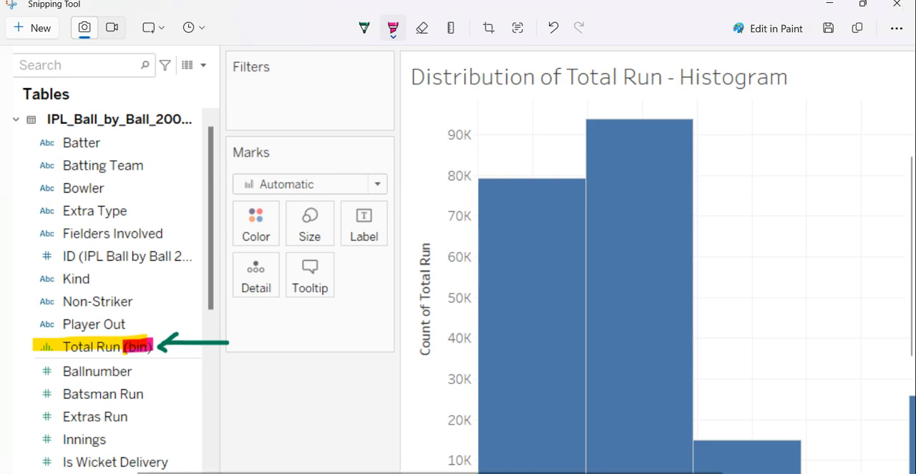
# Switch to the "Elements in Marks in Tableau" notes in Notepad and paste the copied line about grouping data into "bins" of equal width at the end.
pyautogui.moveTo(468, 472)
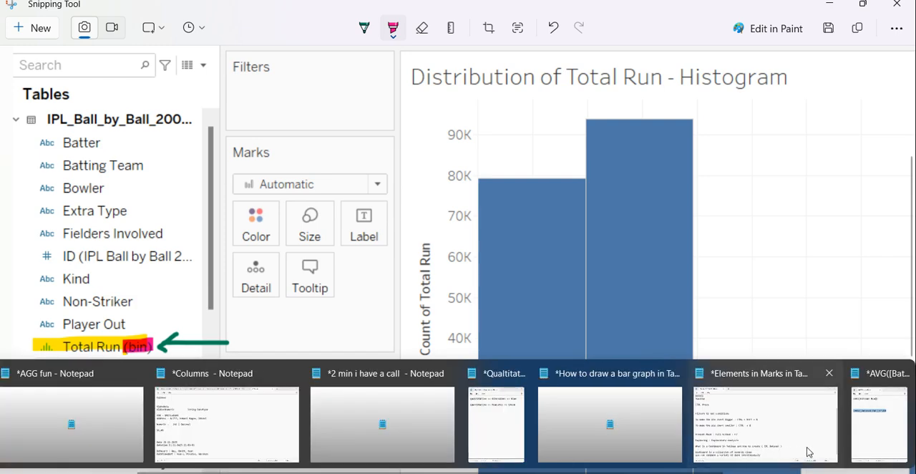
pyautogui.click(702, 424)
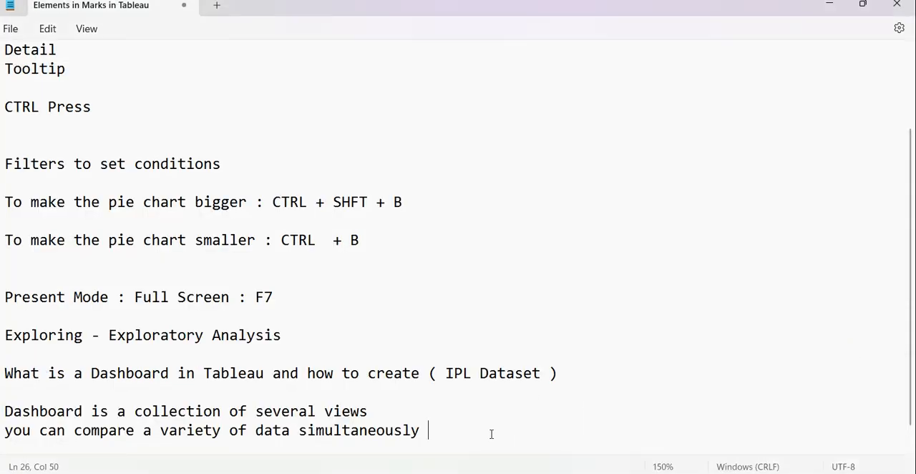
pyautogui.press('Return')
pyautogui.press('Return')
pyautogui.hotkey('ctrl', 'v')
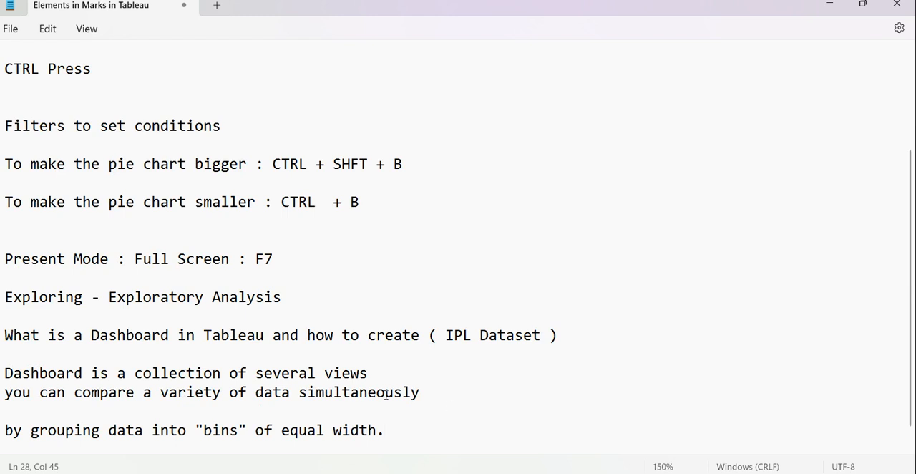
# Add the heading "Histogram" directly above the line about bins of equal width, separated from the dashboard notes.
pyautogui.click(357, 419)
pyautogui.press('Return')
pyautogui.press('Return')
pyautogui.write('Histogram')
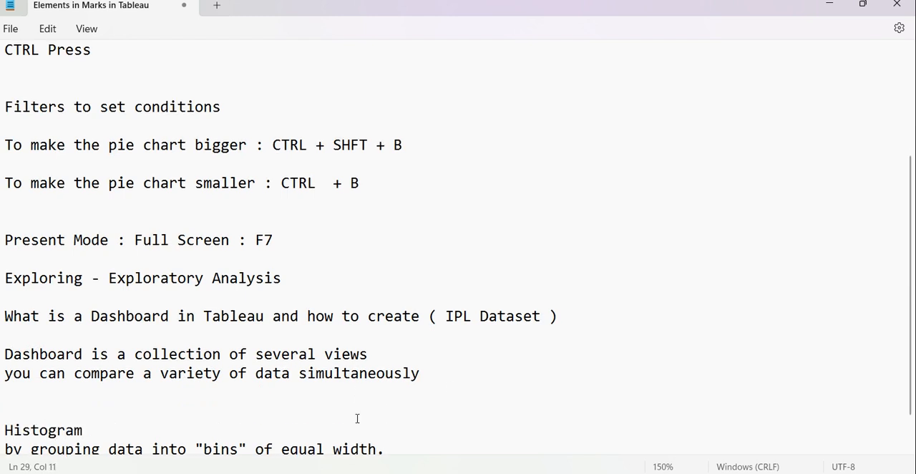
pyautogui.scroll(-1, 354, 414)
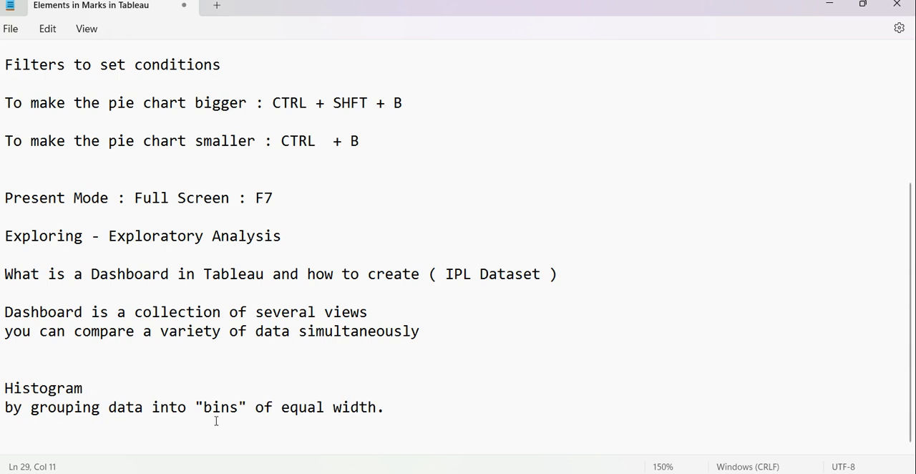
# Insert the line "it displays numerical data" under the Histogram heading and return to the Tableau worksheet.
pyautogui.press('Return')
pyautogui.write('it dis')
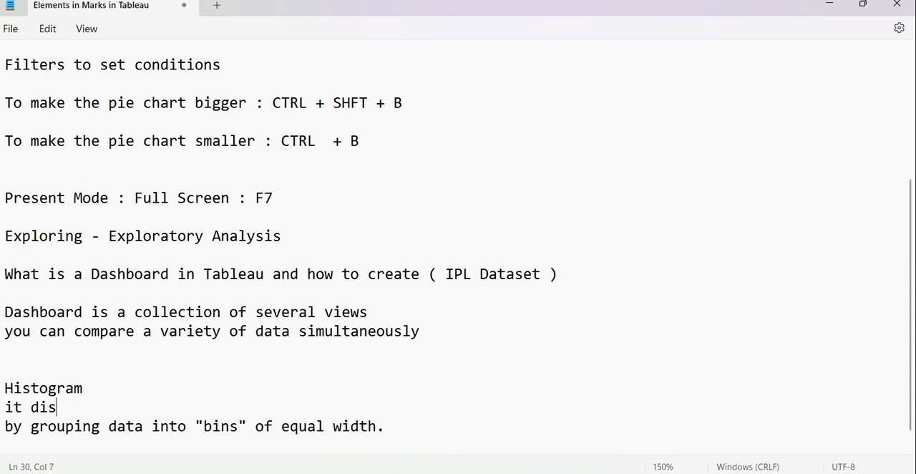
pyautogui.write('plays numerical data')
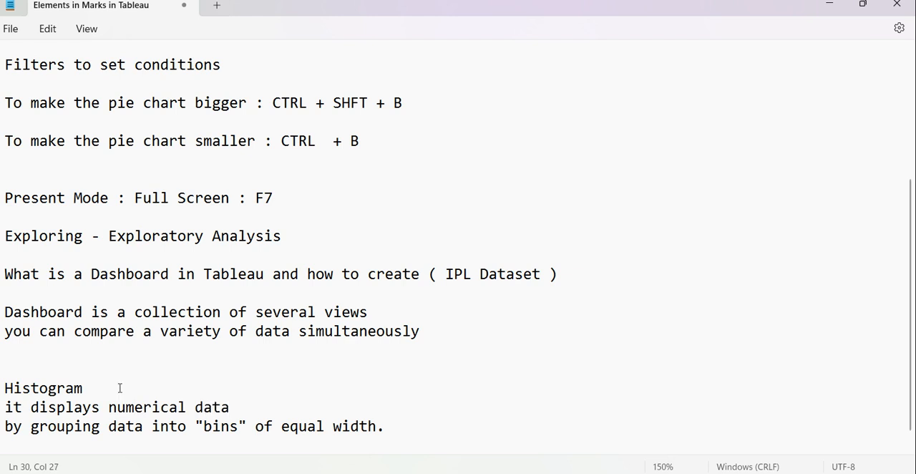
pyautogui.click(829, 5)
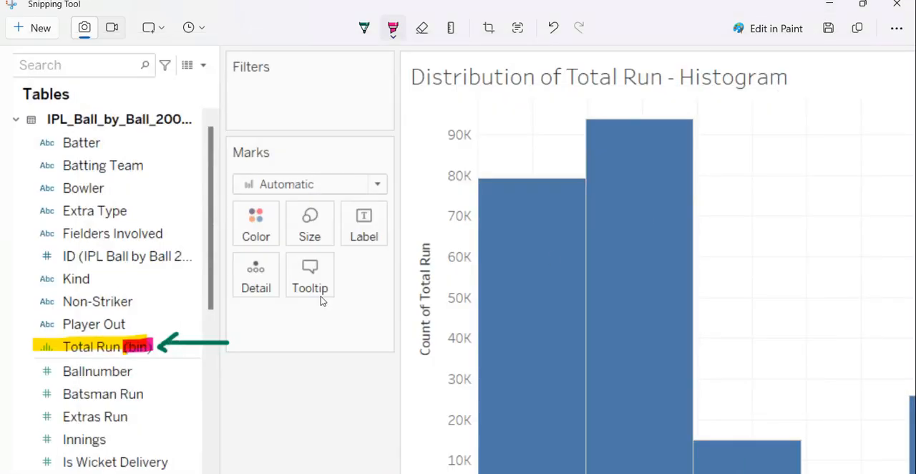
pyautogui.click(830, 5)
# Filter the histogram by Total Run (bin) to the range of values from 4 to 7.
pyautogui.moveTo(93, 293); pyautogui.dragTo(191, 131)
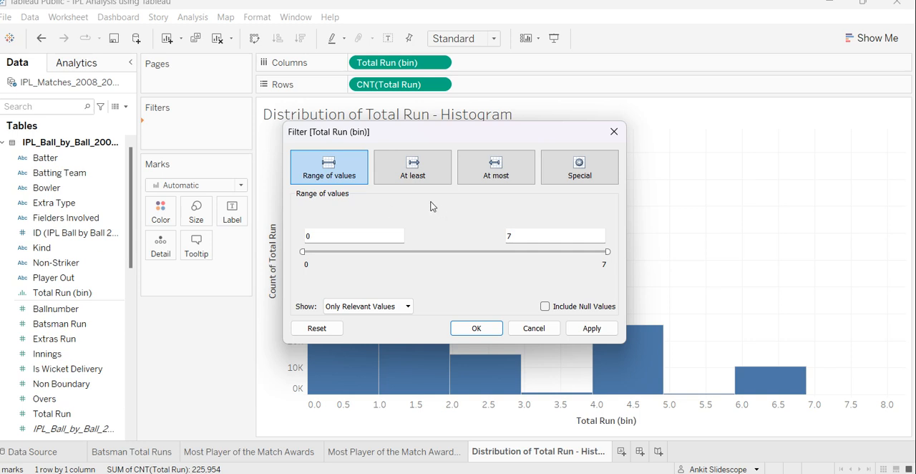
pyautogui.moveTo(302, 251); pyautogui.dragTo(477, 254)
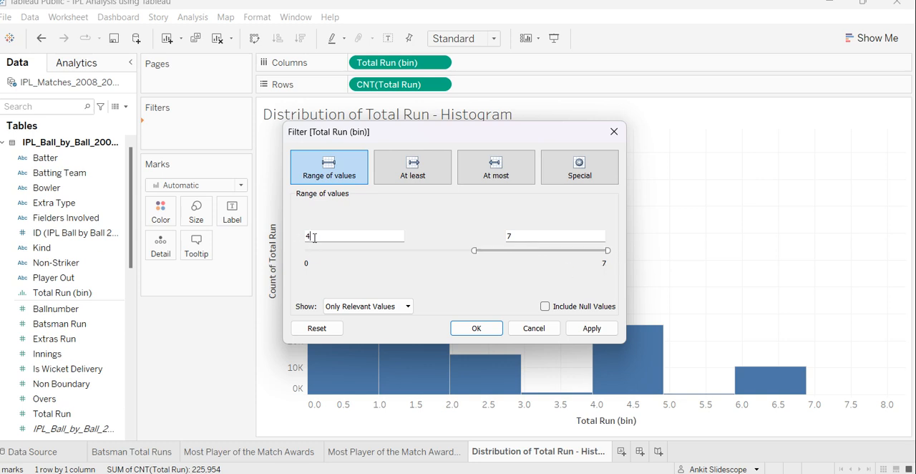
pyautogui.click(588, 328)
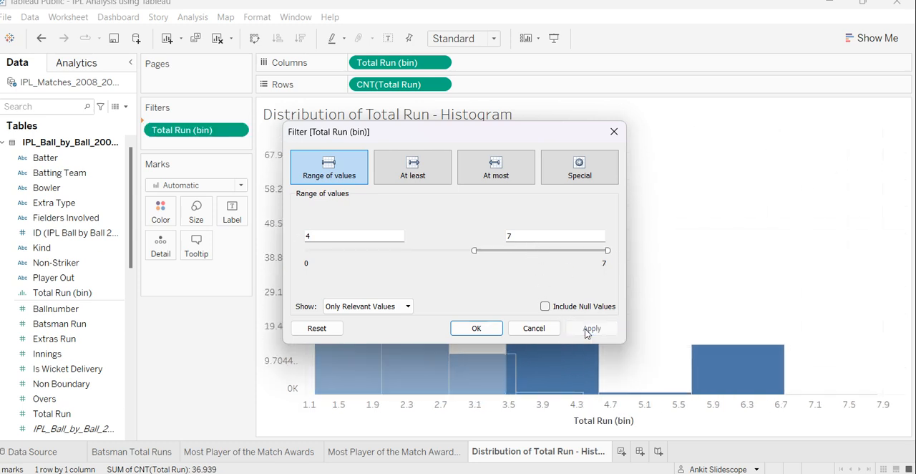
pyautogui.click(476, 329)
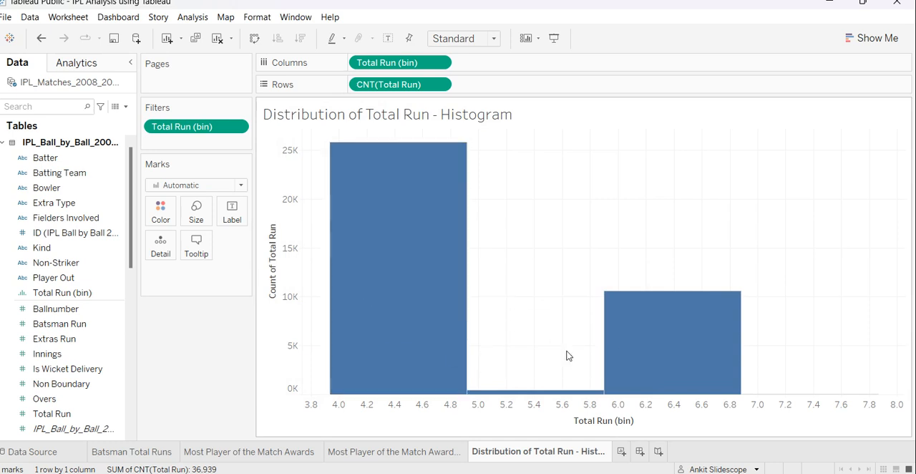
# Inspect the histogram bars and undo the Total Run (bin) filter.
pyautogui.moveTo(518, 394)
pyautogui.moveTo(408, 294)
pyautogui.moveTo(723, 361)
pyautogui.moveTo(738, 396)
pyautogui.moveTo(390, 259)
pyautogui.hotkey('ctrl', 'z')
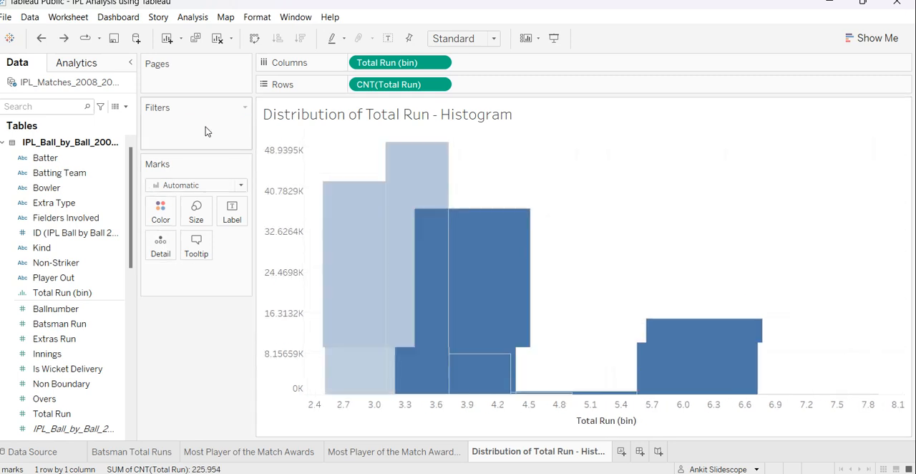
pyautogui.moveTo(340, 229)
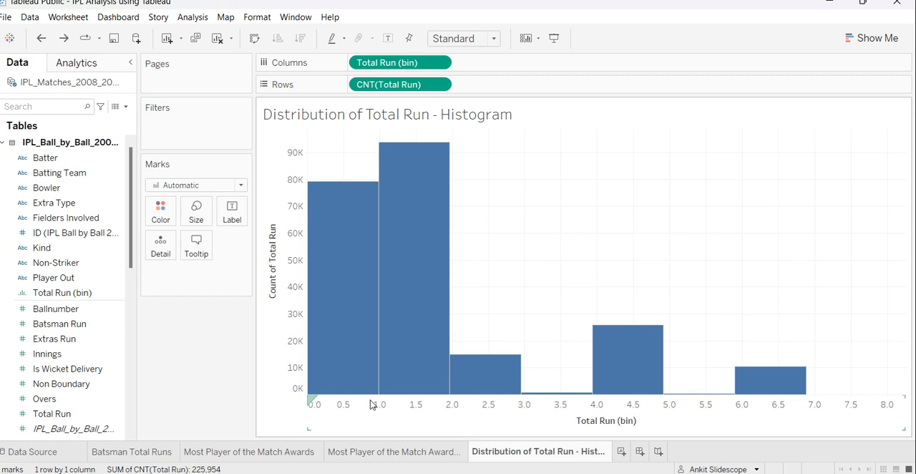
pyautogui.moveTo(343, 394)
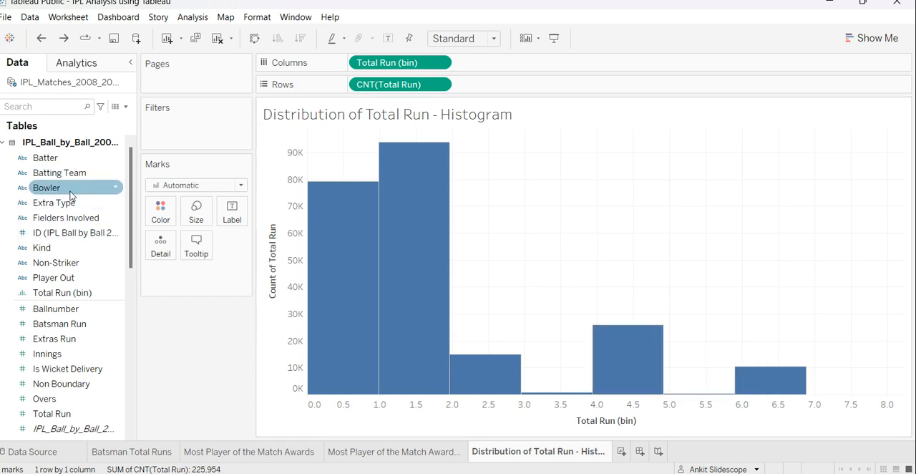
# Open the bin settings of the Total Run (bin) field and close them without changes.
pyautogui.rightClick(58, 297)
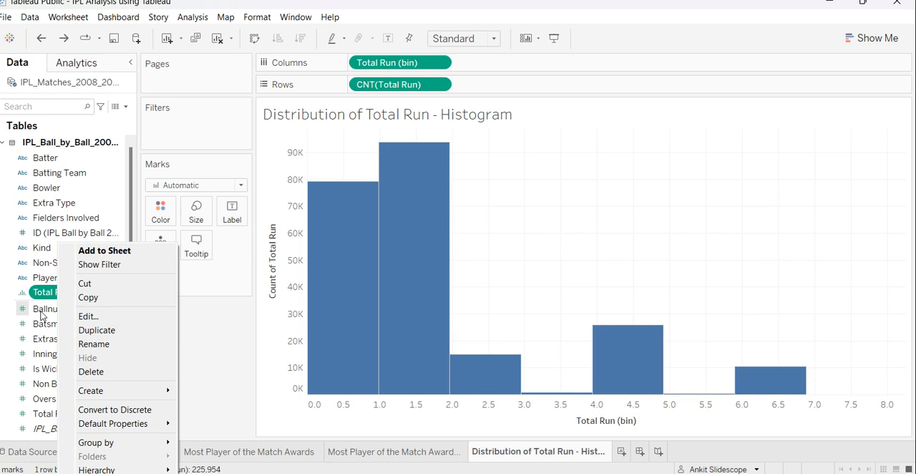
pyautogui.click(88, 316)
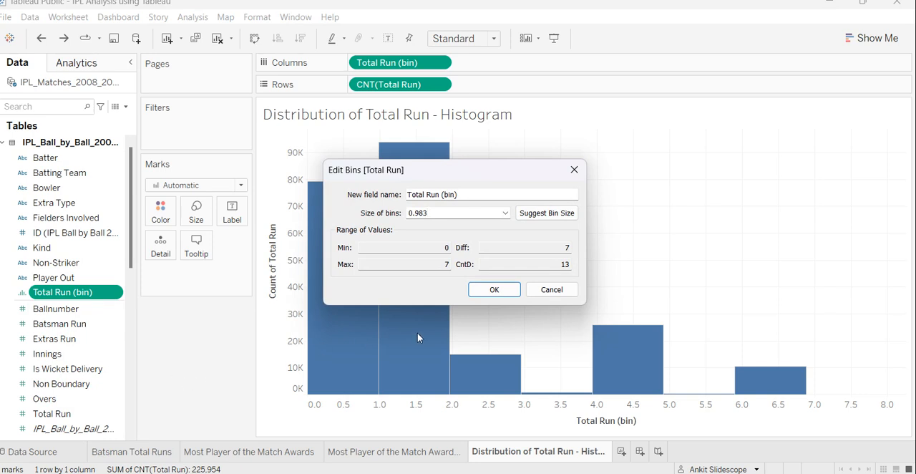
pyautogui.click(552, 289)
# Compare the options available for other fields, such as Innings, Non-Striker and Non Boundary.
pyautogui.click(117, 358)
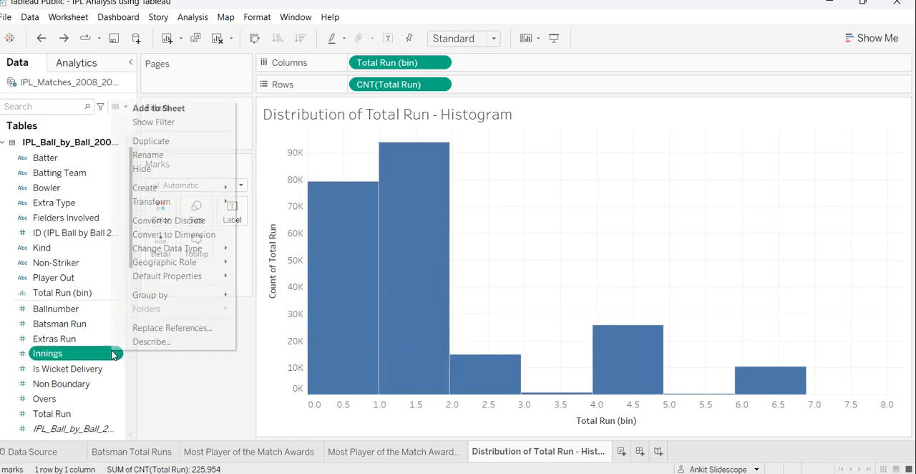
pyautogui.click(59, 263)
pyautogui.rightClick(59, 265)
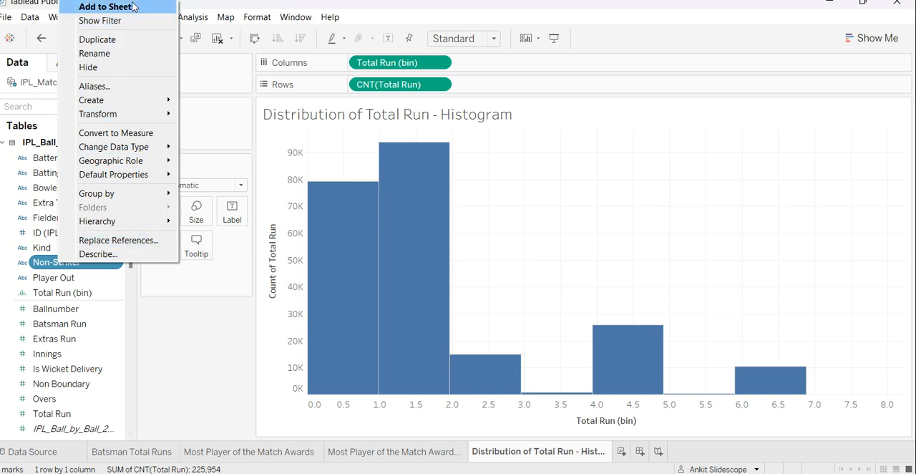
pyautogui.click(44, 355)
pyautogui.rightClick(44, 355)
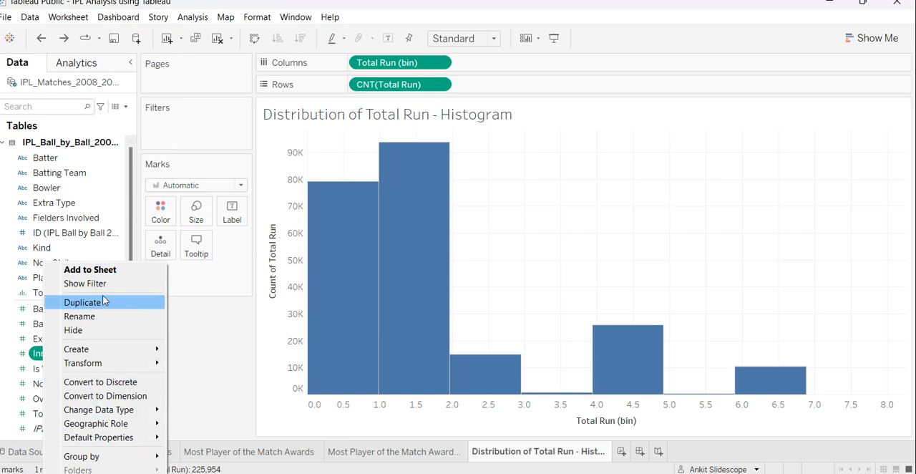
pyautogui.click(211, 328)
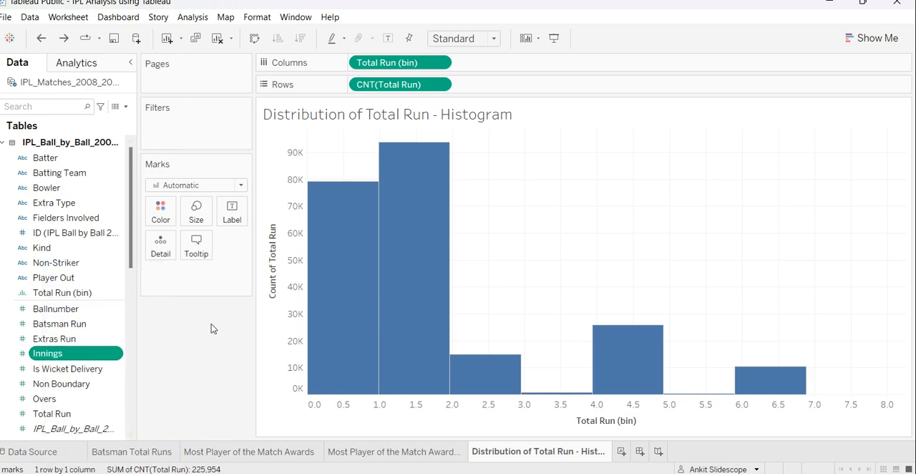
pyautogui.scroll(-3, 107, 301)
pyautogui.click(86, 298)
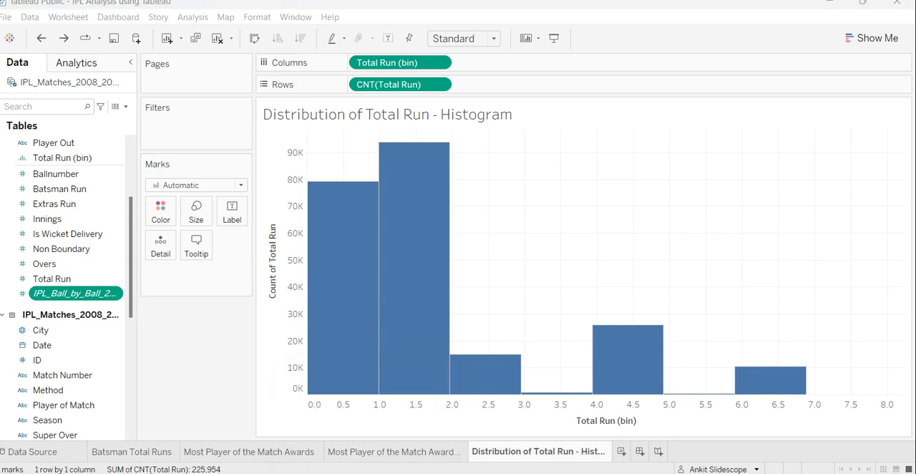
pyautogui.click(63, 248)
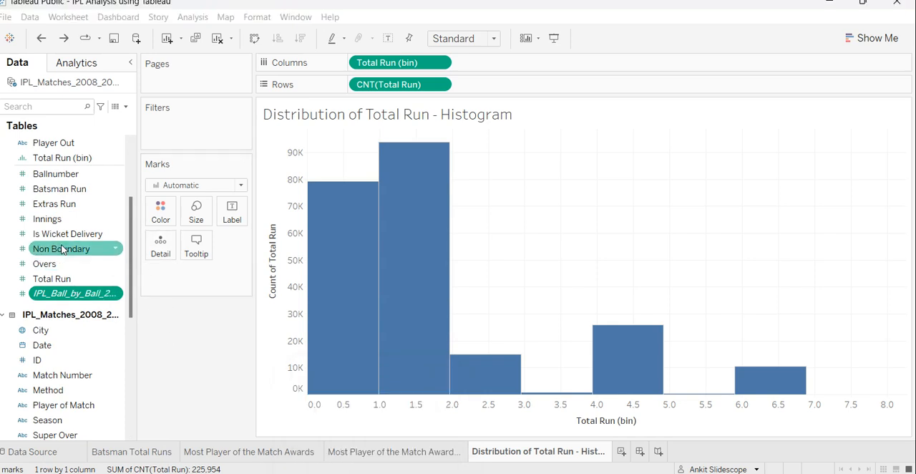
pyautogui.rightClick(63, 247)
pyautogui.click(57, 173)
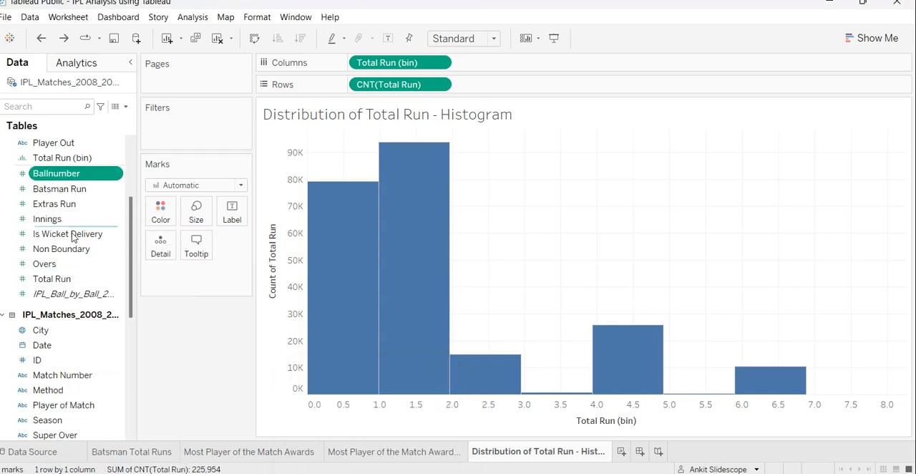
# Show the Total Run (bin) filter control beside the histogram and undo that addition.
pyautogui.scroll(3, 68, 219)
pyautogui.rightClick(64, 293)
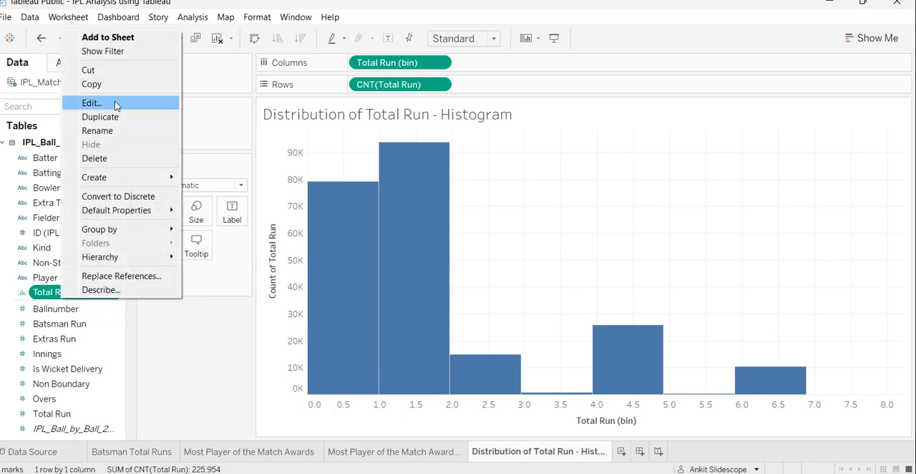
pyautogui.click(132, 53)
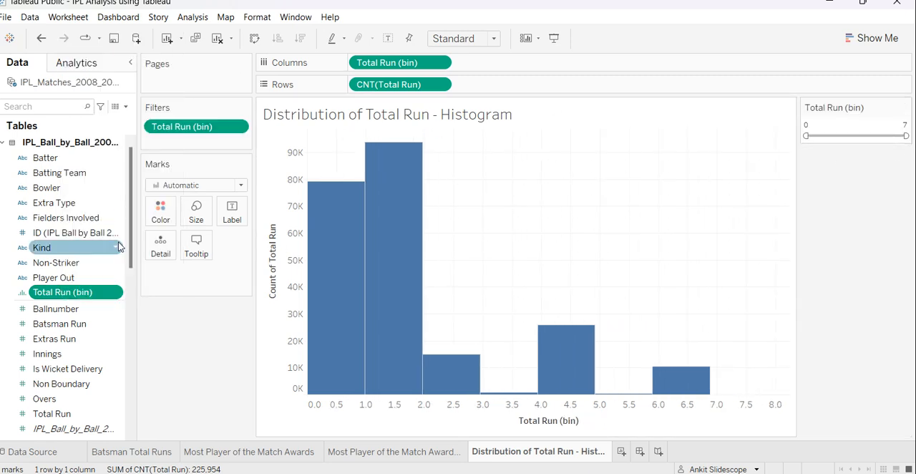
pyautogui.hotkey('ctrl', 'z')
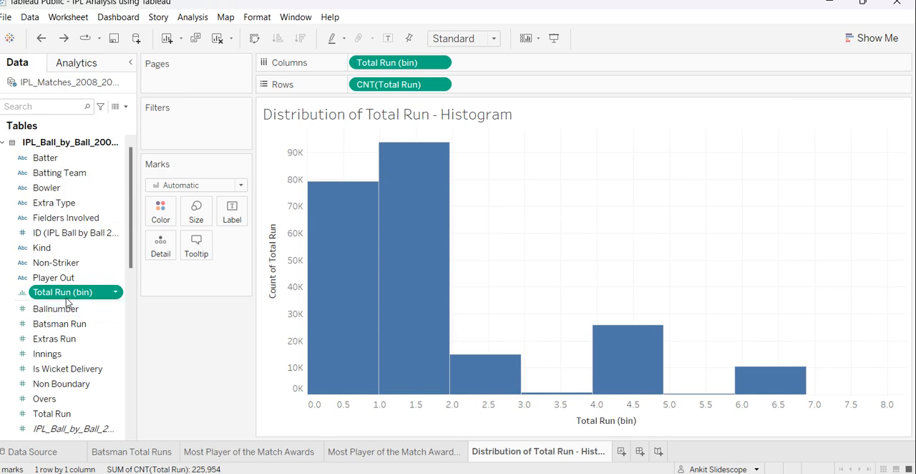
# Set the bin size of the Total Run (bin) field to 0.5.
pyautogui.rightClick(67, 297)
pyautogui.click(97, 102)
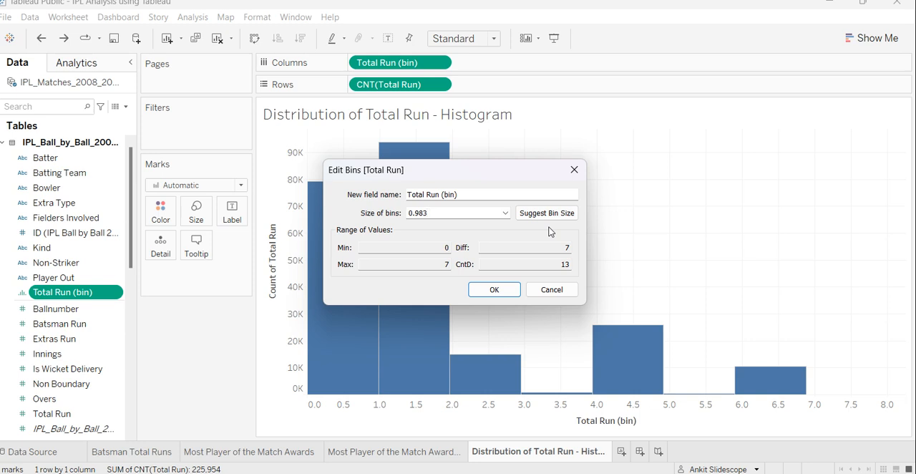
pyautogui.tripleClick(451, 216)
pyautogui.doubleClick(457, 213)
pyautogui.write('5')
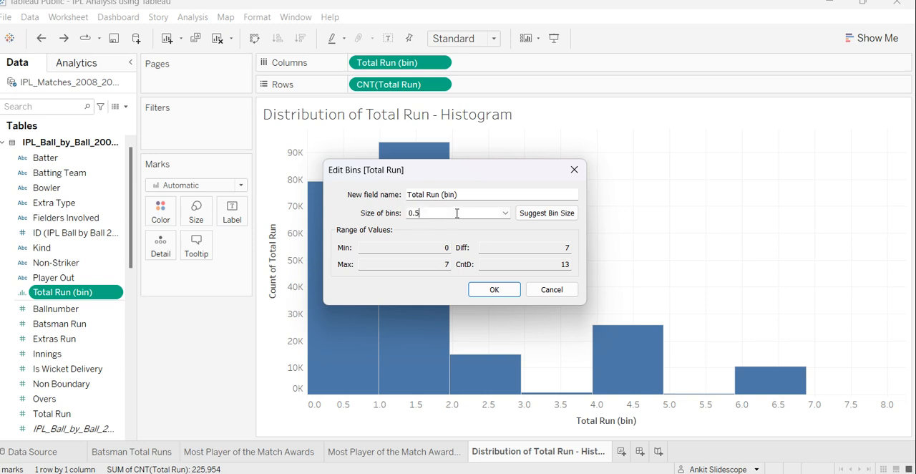
pyautogui.click(495, 291)
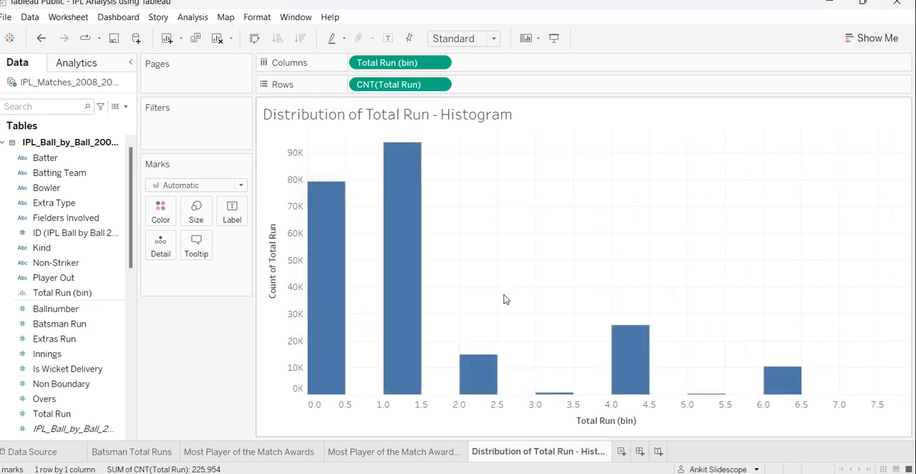
# Examine the counts of the histogram bars, then undo and redo the bin size change to compare both versions.
pyautogui.moveTo(331, 392)
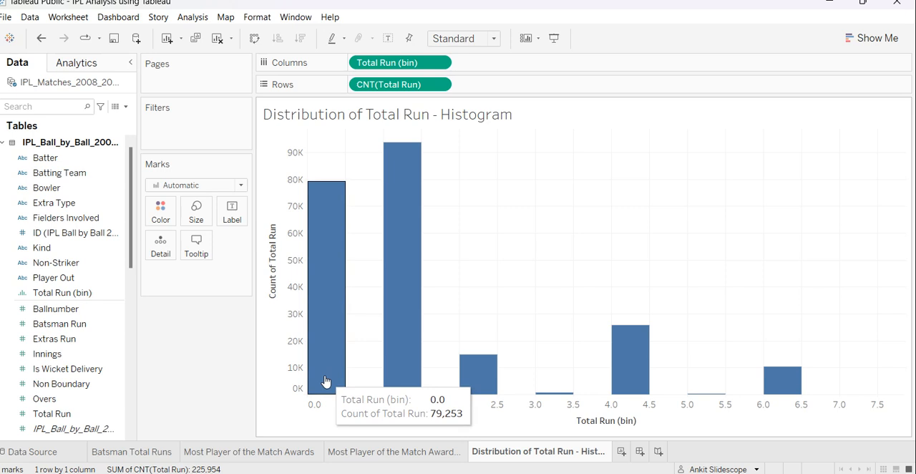
pyautogui.moveTo(389, 373)
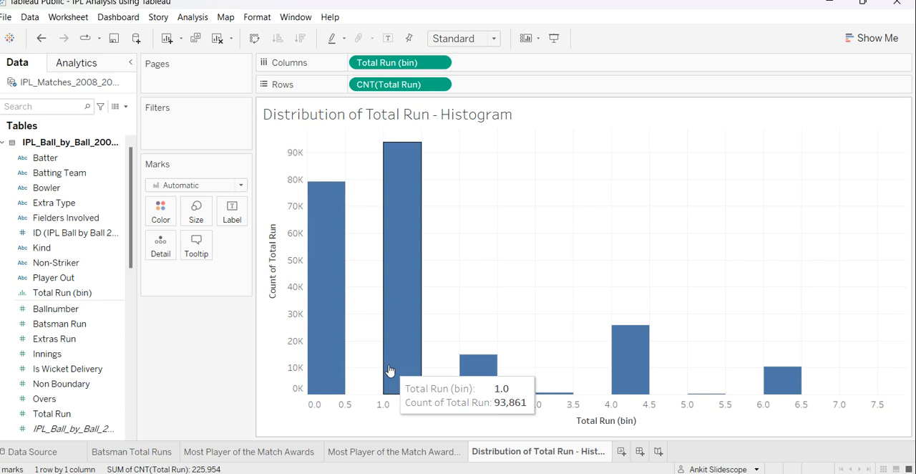
pyautogui.moveTo(474, 383)
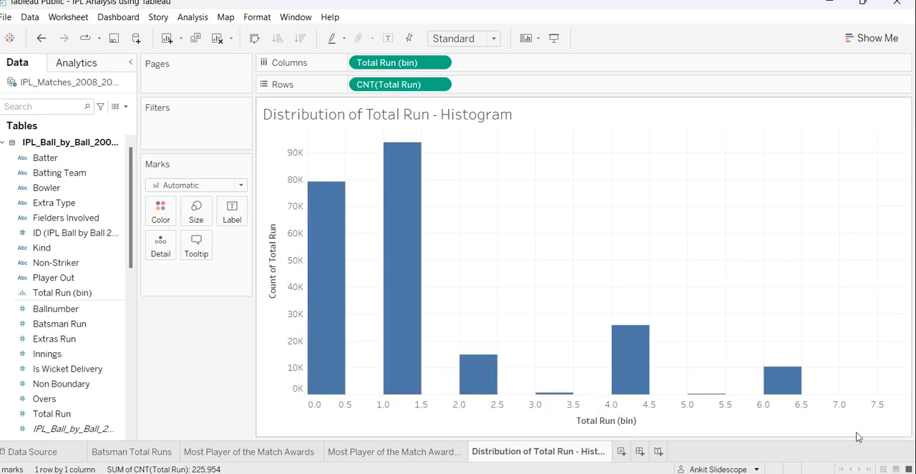
pyautogui.moveTo(555, 398)
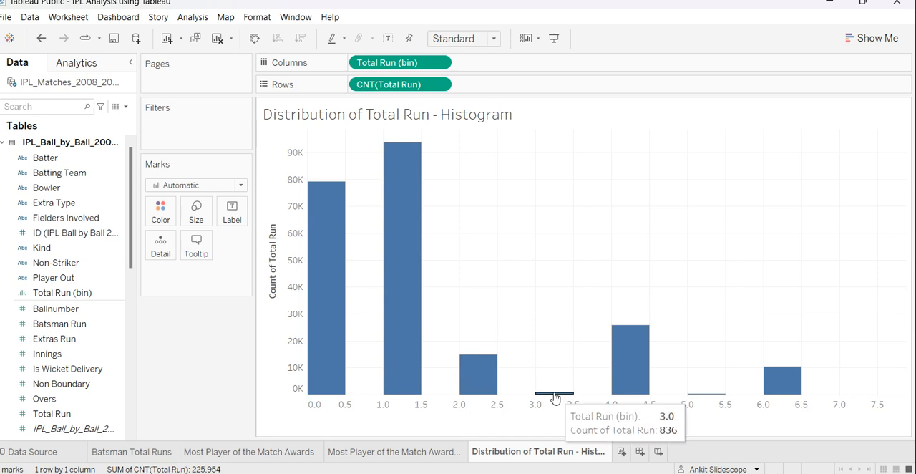
pyautogui.moveTo(646, 386)
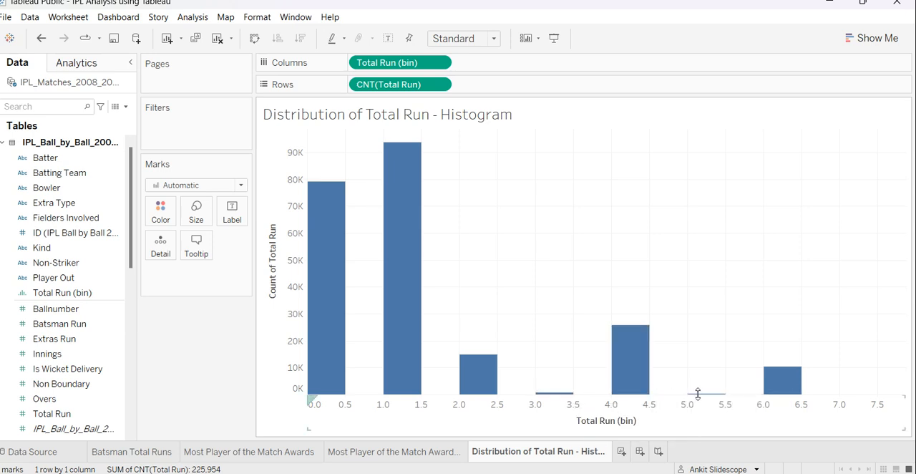
pyautogui.moveTo(698, 393)
pyautogui.moveTo(769, 384)
pyautogui.hotkey('ctrl', 'z')
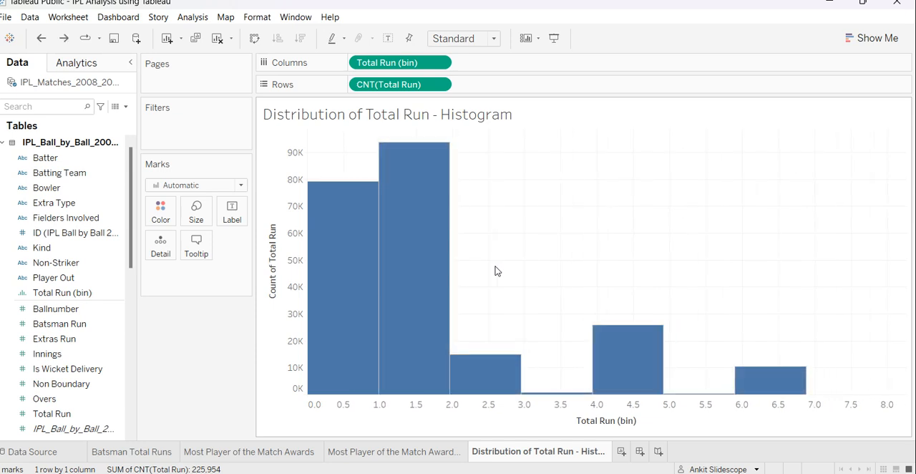
pyautogui.hotkey('ctrl', 'y')
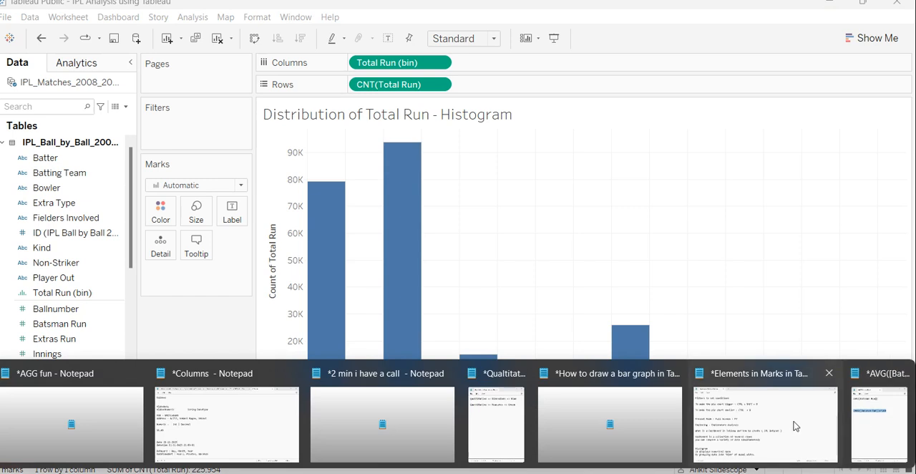
# Open the "Elements in Marks in Tableau" notes in Notepad, highlight the line defining a dashboard, and return to Tableau.
pyautogui.click(789, 423)
pyautogui.scroll(-1, 258, 357)
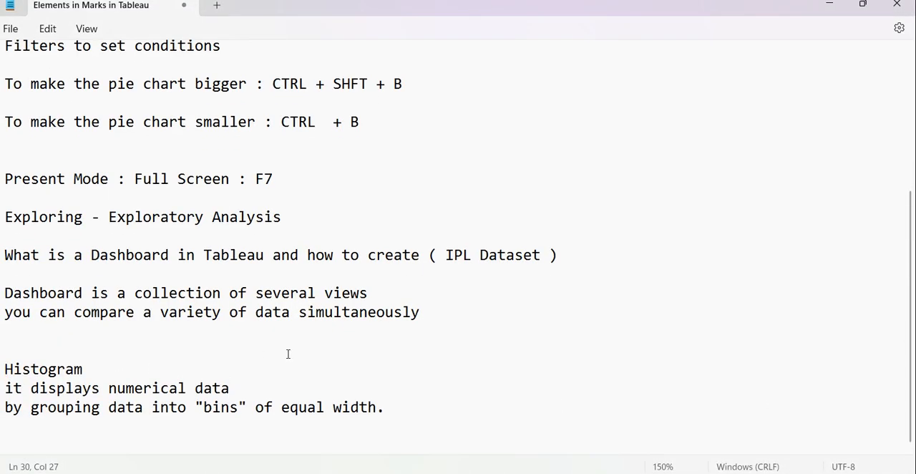
pyautogui.click(22, 293)
pyautogui.moveTo(8, 290); pyautogui.dragTo(421, 299)
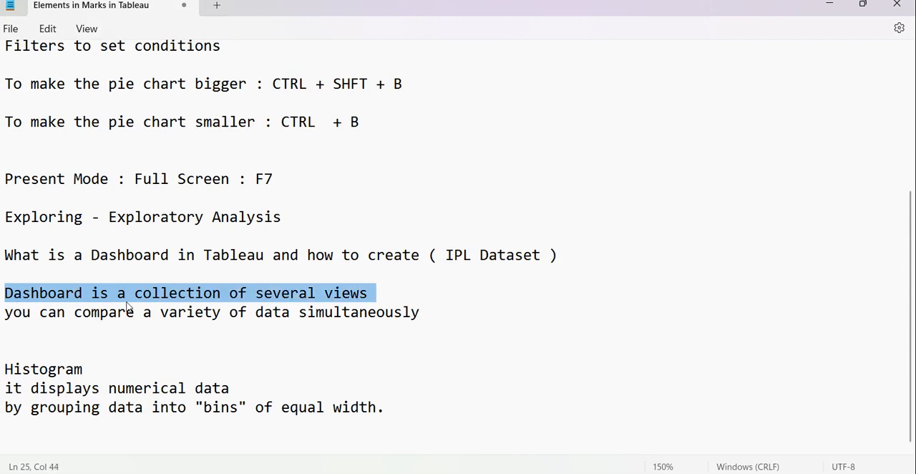
pyautogui.click(834, 4)
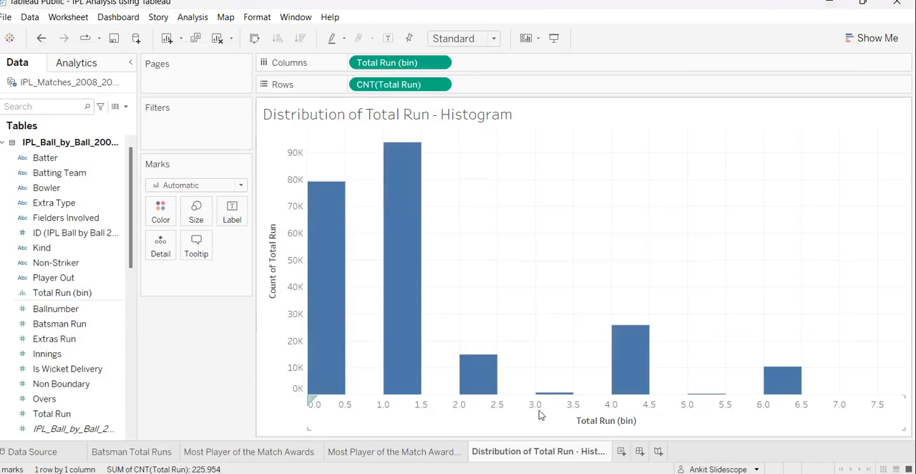
# Create a new dashboard, check the Batsman Total Runs worksheet, and return to the dashboard.
pyautogui.click(640, 452)
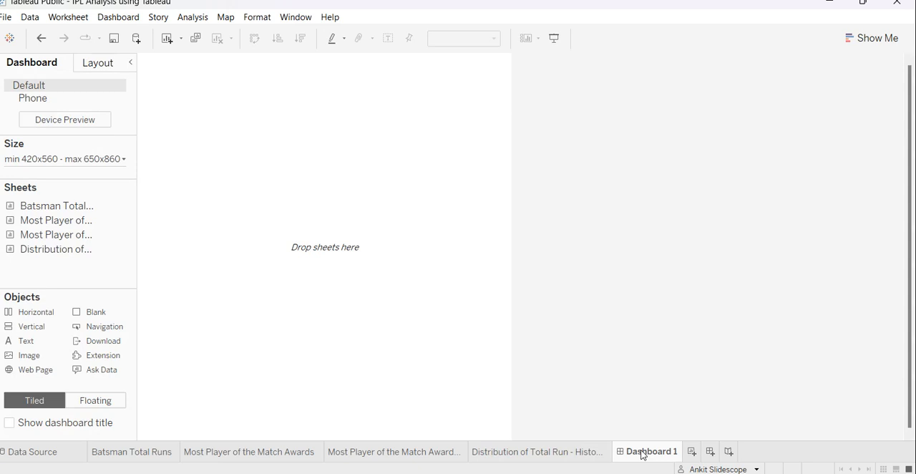
pyautogui.click(126, 458)
pyautogui.moveTo(342, 473)
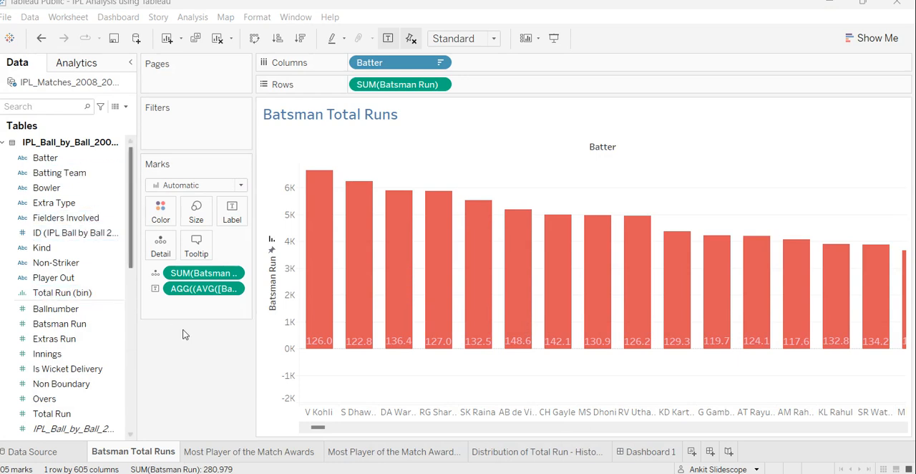
pyautogui.click(632, 457)
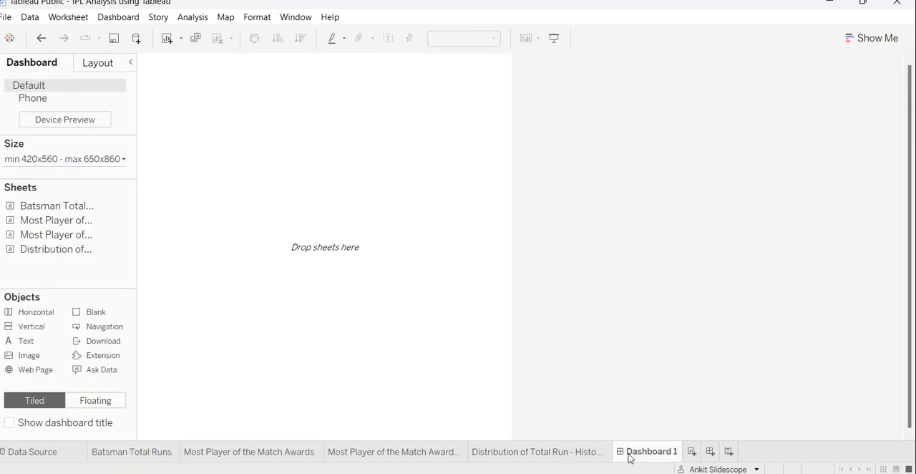
pyautogui.moveTo(628, 458)
# Open the size settings of the new dashboard.
pyautogui.click(96, 158)
pyautogui.click(96, 161)
pyautogui.click(95, 158)
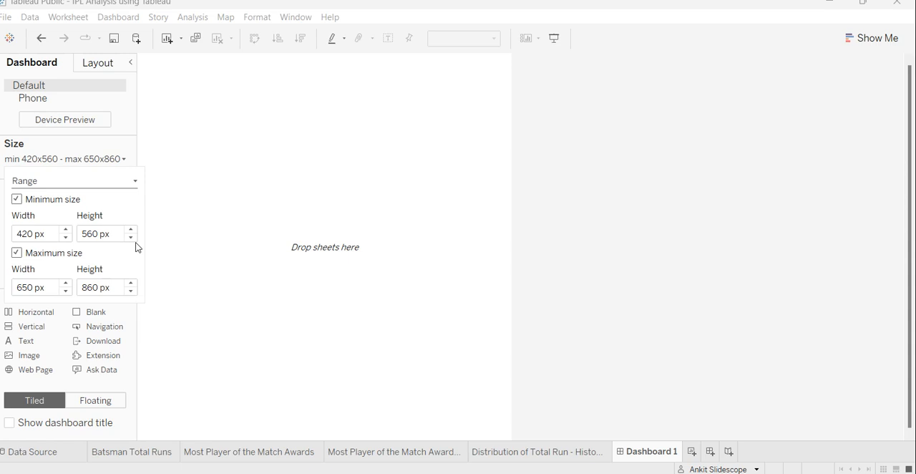
# Switch to Firefox, examine the layout of the Online Sales example dashboard on Tableau Public, and return to Tableau.
pyautogui.moveTo(407, 472)
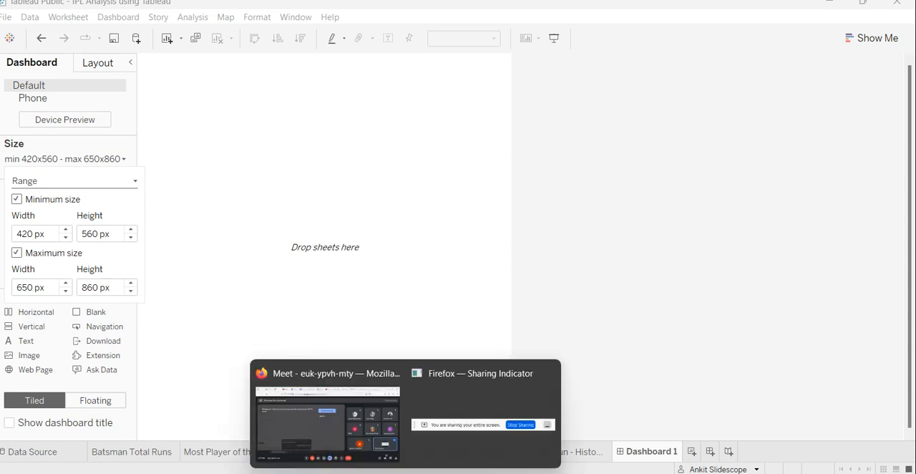
pyautogui.click(362, 454)
pyautogui.click(566, 9)
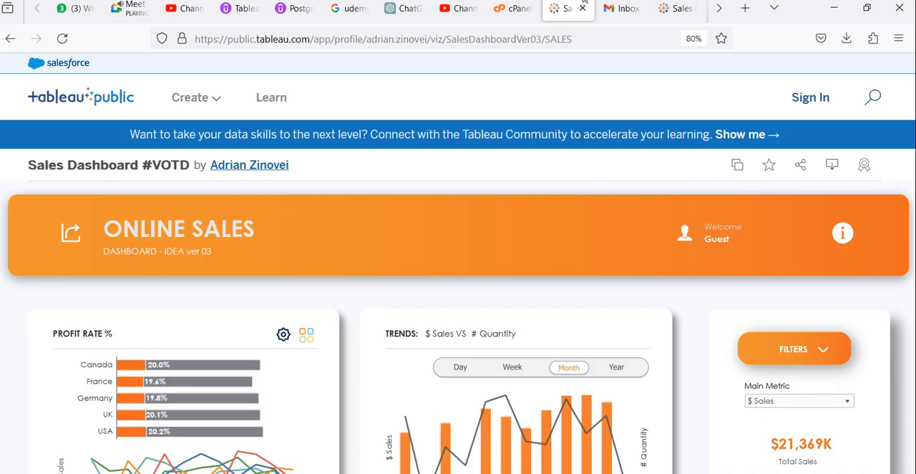
pyautogui.scroll(-5, 467, 289)
pyautogui.scroll(-2, 466, 288)
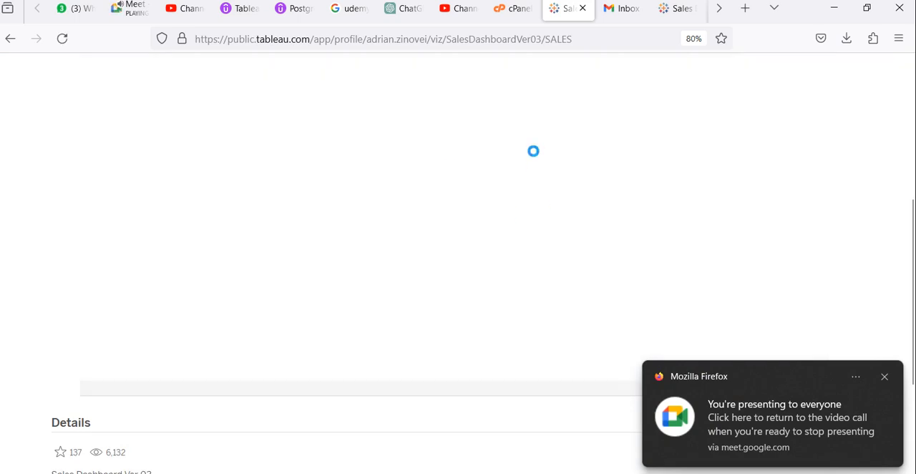
pyautogui.click(679, 9)
pyautogui.scroll(-10, 612, 247)
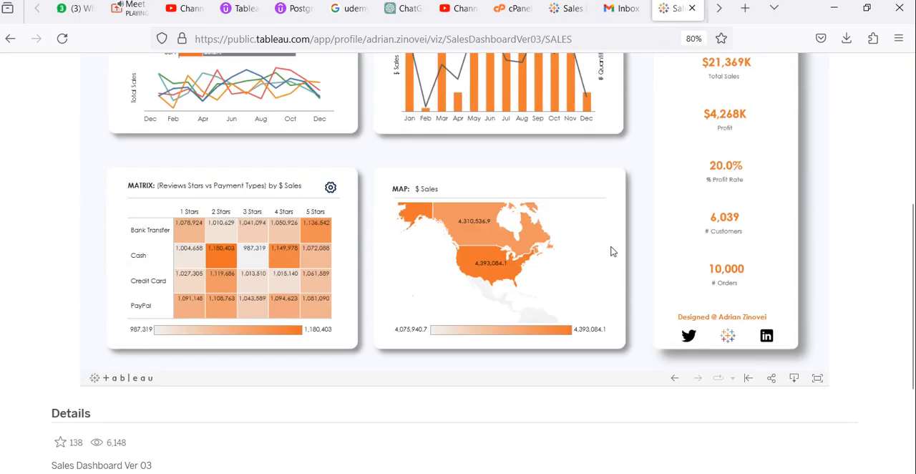
pyautogui.scroll(15, 609, 250)
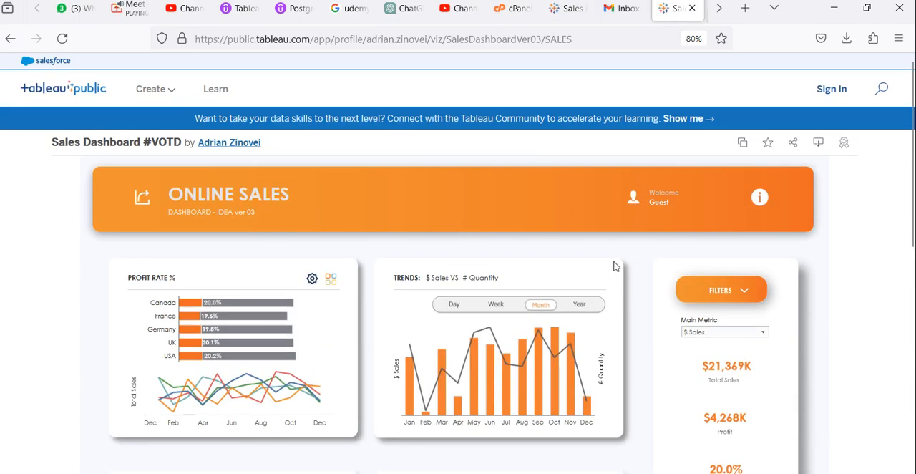
pyautogui.scroll(-3, 613, 266)
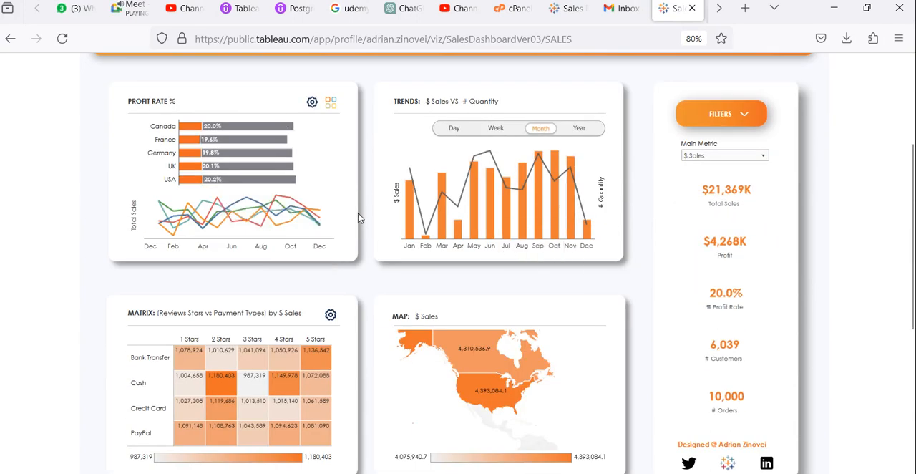
pyautogui.click(834, 8)
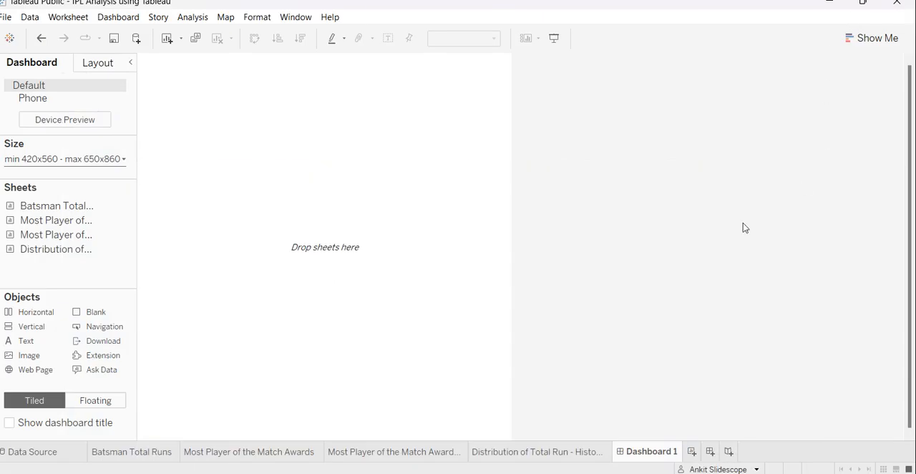
# Set the dashboard's minimum width to 900 px in its size range.
pyautogui.click(110, 159)
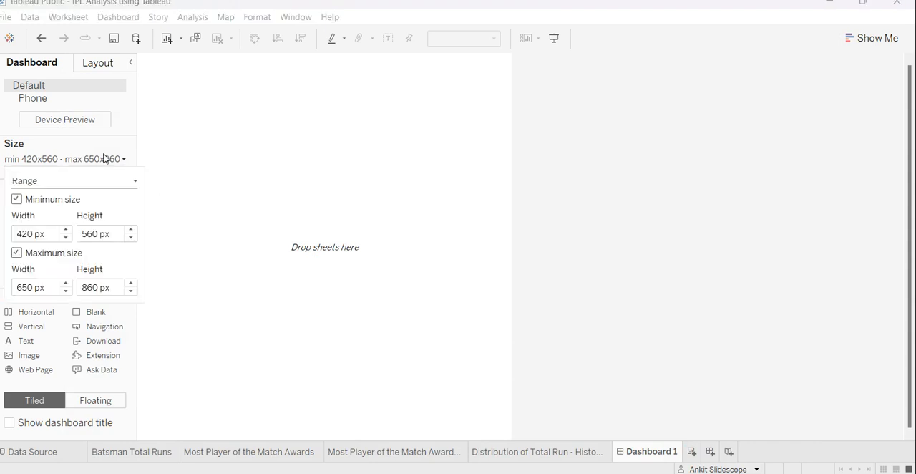
pyautogui.doubleClick(32, 234)
pyautogui.write('9')
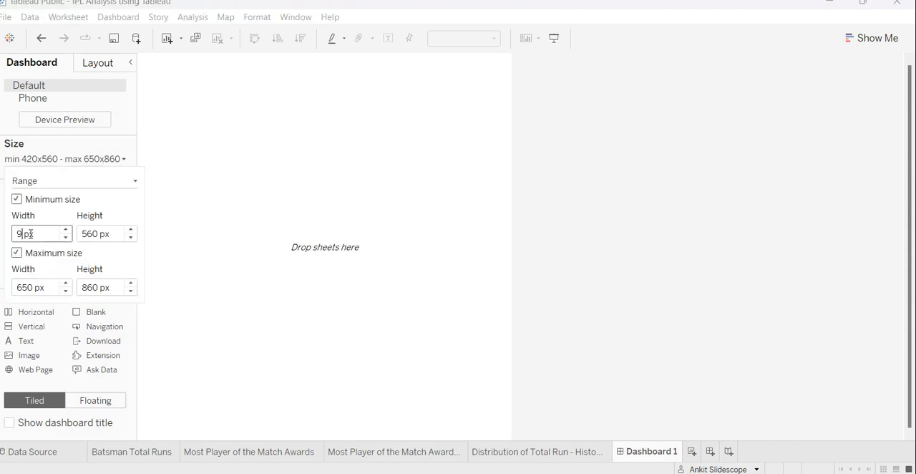
pyautogui.write('00')
pyautogui.press('Return')
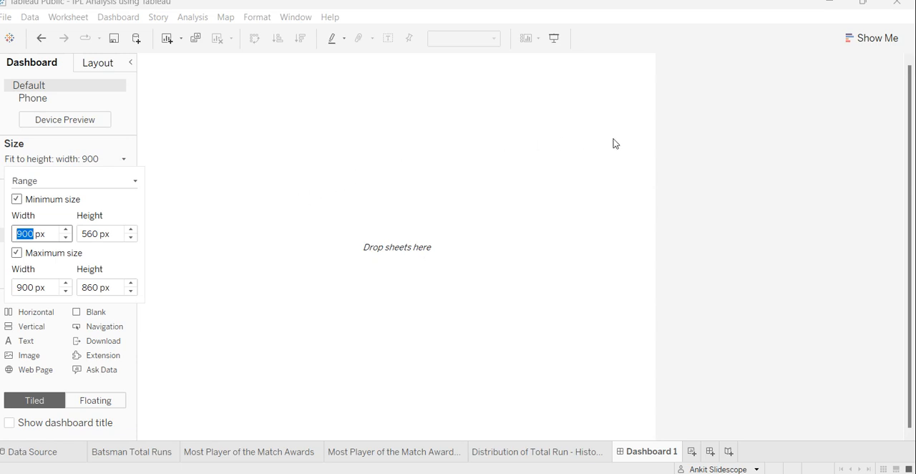
# Set the dashboard's minimum width to 1300 px.
pyautogui.click(30, 233)
pyautogui.doubleClick(30, 234)
pyautogui.click(25, 233)
pyautogui.hotkey('shift', 'Home')
pyautogui.hotkey('shift', 'Right')
pyautogui.hotkey('shift', 'Right')
pyautogui.write('1300')
pyautogui.press('Return')
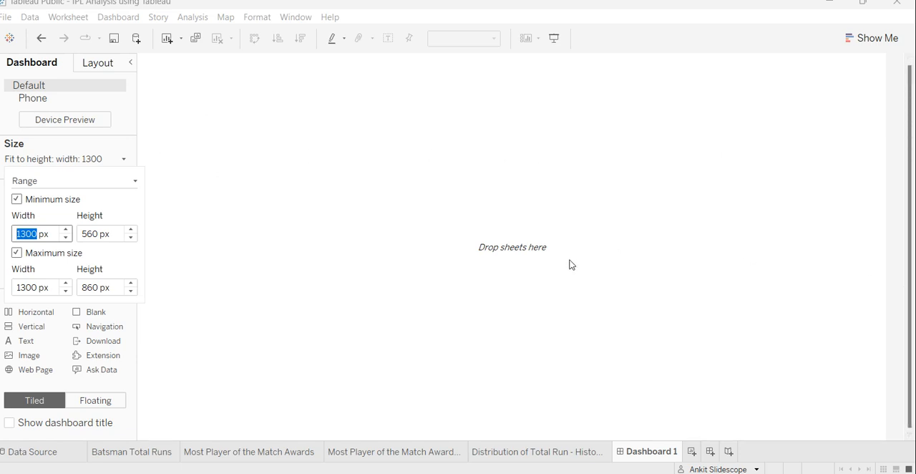
# Set the dashboard's minimum height to 700 px and close the size settings.
pyautogui.doubleClick(89, 234)
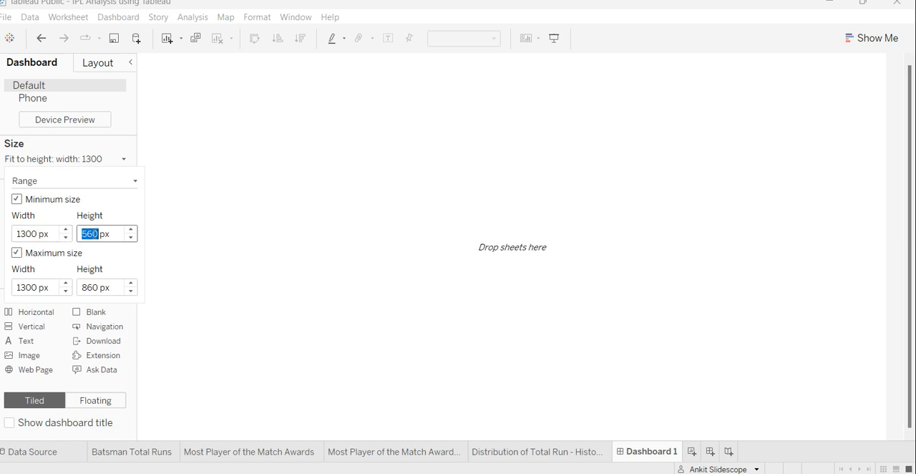
pyautogui.write('700')
pyautogui.press('Return')
pyautogui.click(294, 297)
# Review the batsman runs, player awards and histogram worksheets in turn, and return to Dashboard 1.
pyautogui.click(151, 453)
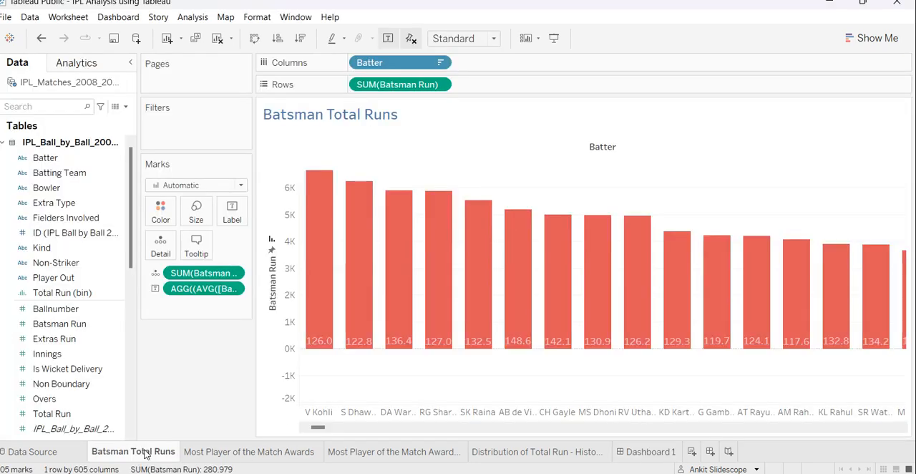
pyautogui.click(222, 461)
pyautogui.click(349, 465)
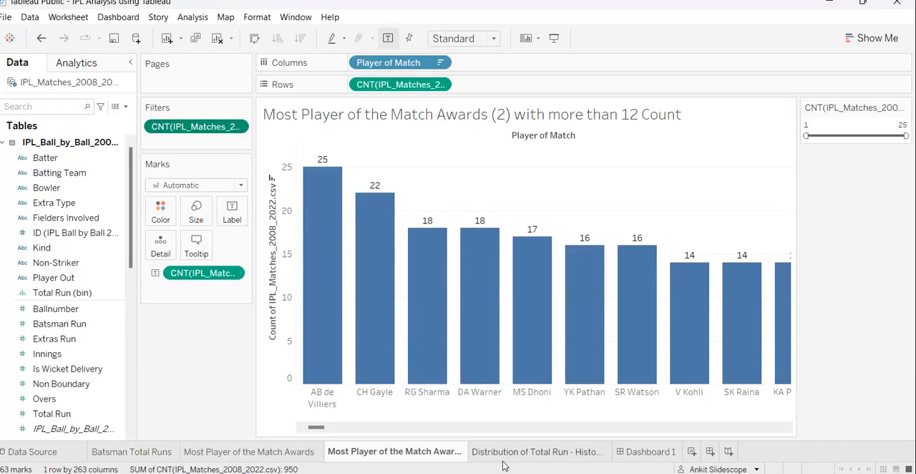
pyautogui.click(508, 458)
pyautogui.click(647, 451)
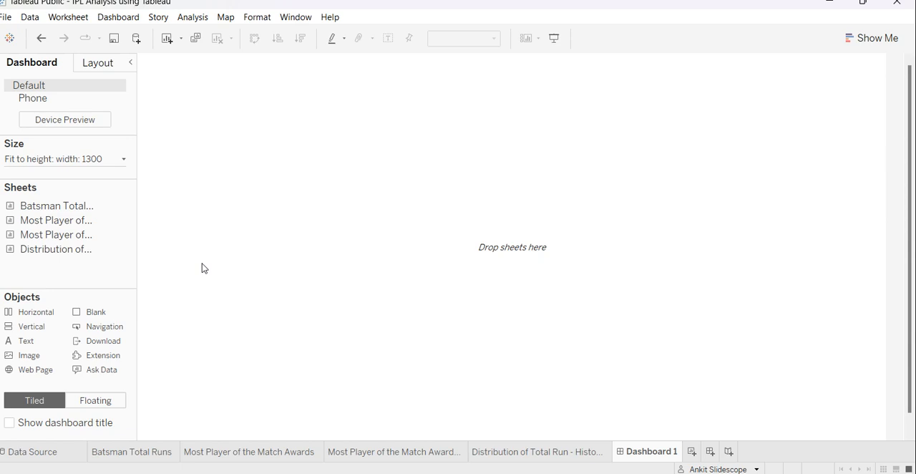
# Launch Microsoft Paint with a blank canvas.
pyautogui.press('super+r')
pyautogui.write('i')
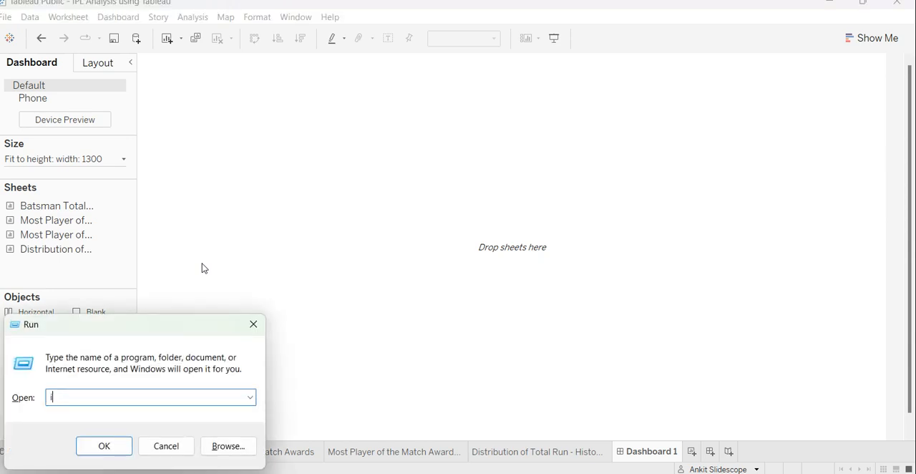
pyautogui.press('BackSpace')
pyautogui.write('e')
pyautogui.press('BackSpace')
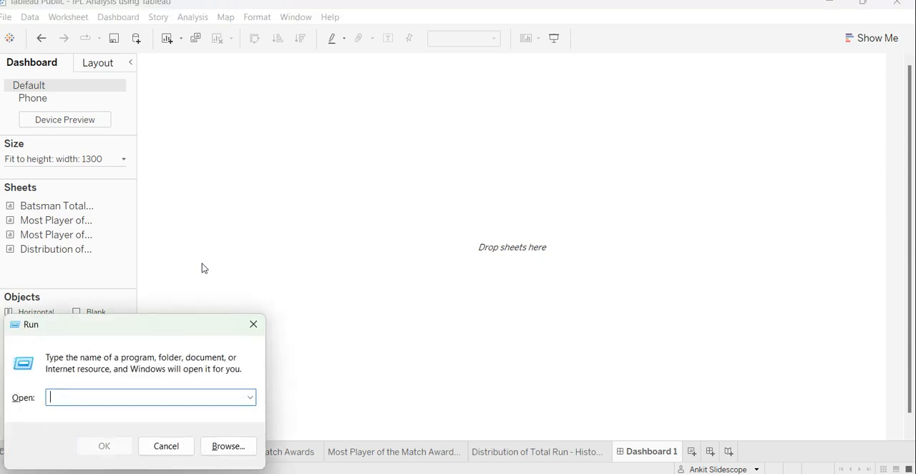
pyautogui.write('msp')
pyautogui.press('Down')
pyautogui.press('Return')
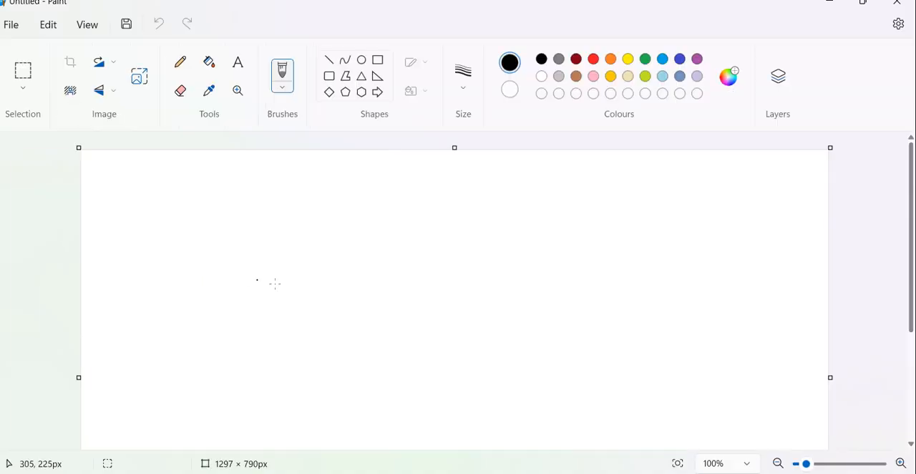
# Shrink the canvas height to a narrow banner strip of 1297 × 97 px.
pyautogui.scroll(-3, 484, 282)
pyautogui.moveTo(455, 432); pyautogui.dragTo(453, 176)
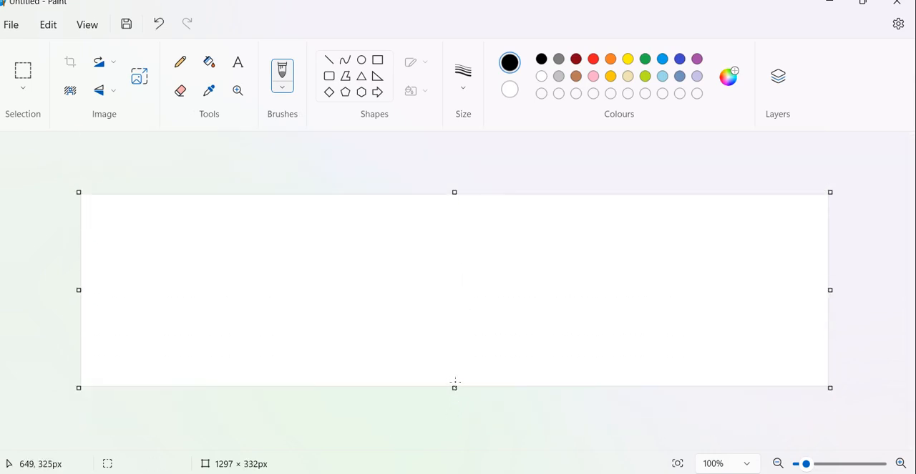
pyautogui.moveTo(454, 390); pyautogui.dragTo(455, 263)
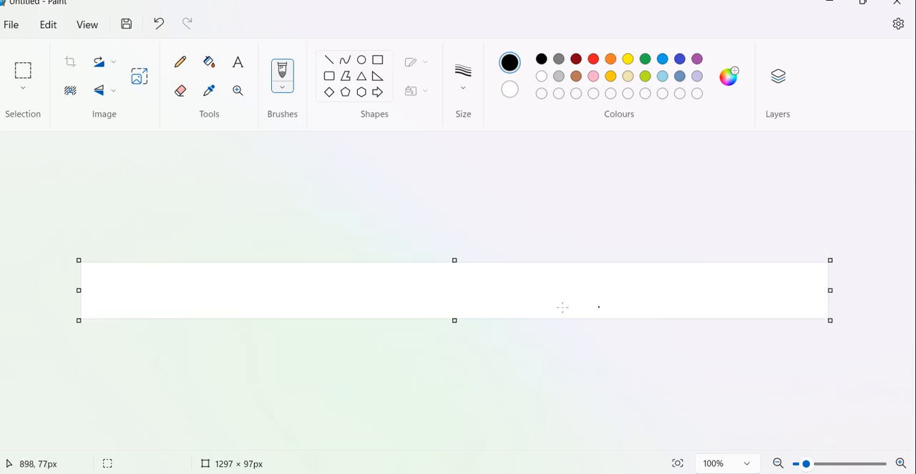
# Add the bold black text IPL near the left end of the banner.
pyautogui.click(240, 68)
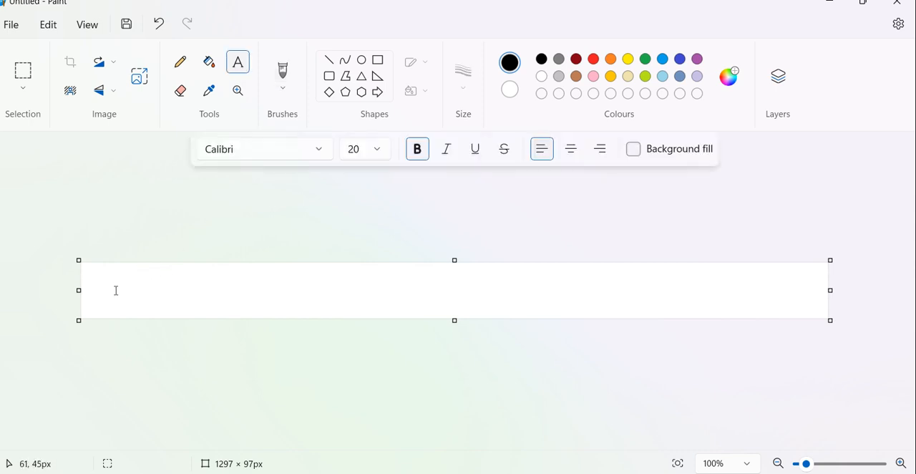
pyautogui.click(113, 298)
pyautogui.write('IPL')
# Enlarge the IPL text to about double size and move it up so it fits inside the banner.
pyautogui.hotkey('ctrl', 'a')
pyautogui.hotkey('ctrl', 'shift', '.')
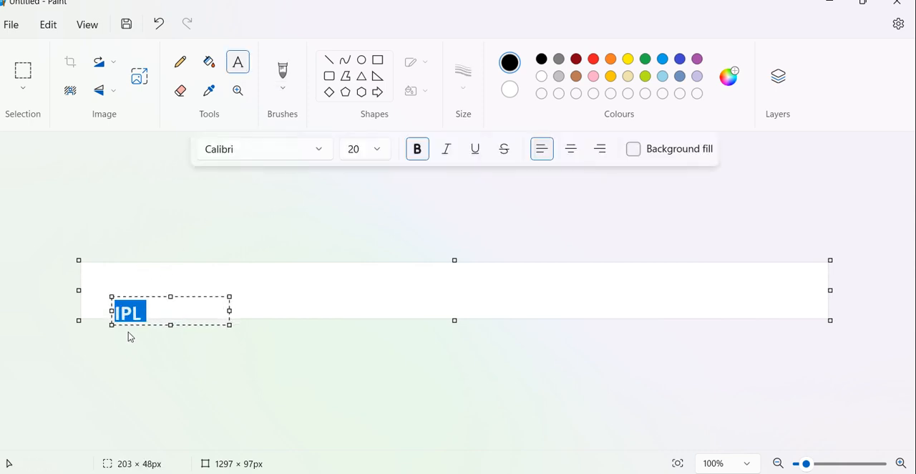
pyautogui.hotkey('ctrl', 'shift', '.')
pyautogui.hotkey('ctrl', 'shift', '.')
pyautogui.hotkey('ctrl', 'shift', '.')
pyautogui.hotkey('ctrl', 'shift', '.')
pyautogui.hotkey('ctrl', 'shift', '.')
pyautogui.hotkey('ctrl', 'shift', '.')
pyautogui.hotkey('ctrl', 'shift', '.')
pyautogui.hotkey('ctrl', 'shift', '.')
pyautogui.hotkey('ctrl', 'shift', '.')
pyautogui.hotkey('ctrl', 'shift', '.')
pyautogui.hotkey('ctrl', 'shift', '.')
pyautogui.hotkey('ctrl', 'shift', ',')
pyautogui.hotkey('ctrl', 'shift', ',')
pyautogui.hotkey('ctrl', 'shift', ',')
pyautogui.hotkey('ctrl', 'shift', ',')
pyautogui.hotkey('ctrl', 'shift', ',')
pyautogui.hotkey('ctrl', 'shift', ',')
pyautogui.hotkey('ctrl', 'shift', ',')
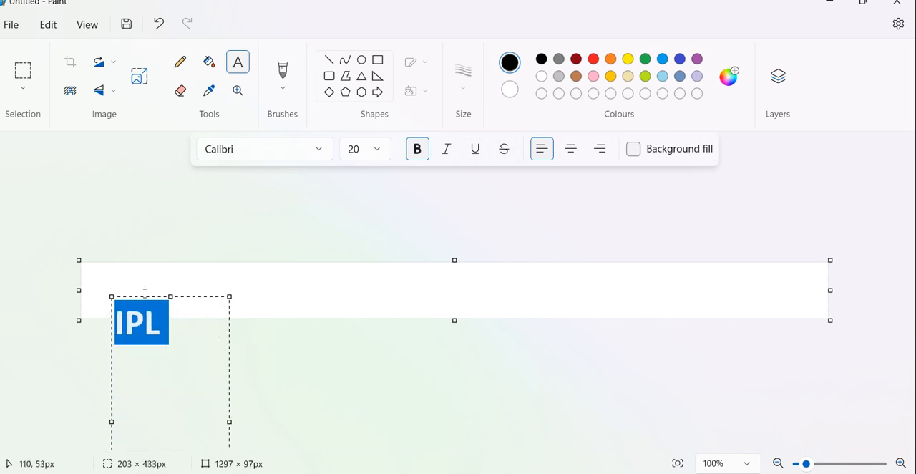
pyautogui.moveTo(144, 298); pyautogui.dragTo(133, 266)
pyautogui.click(338, 368)
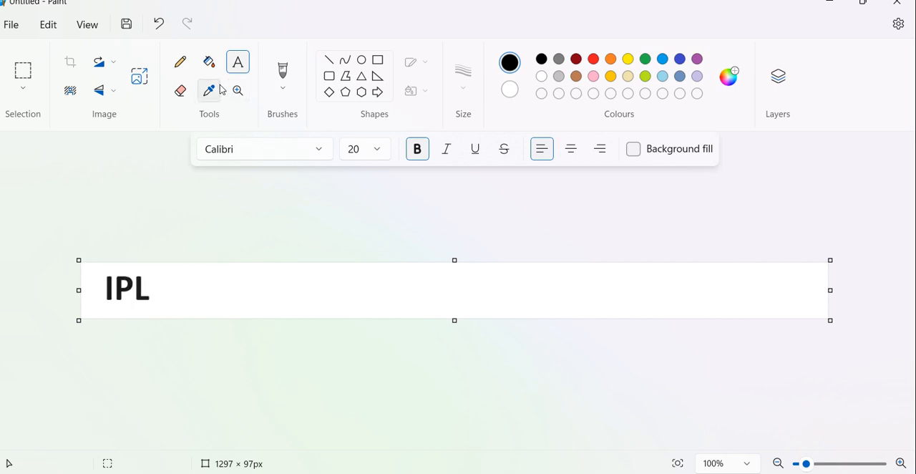
# Fill the banner background with the pale beige-yellow colour.
pyautogui.click(209, 61)
pyautogui.click(629, 78)
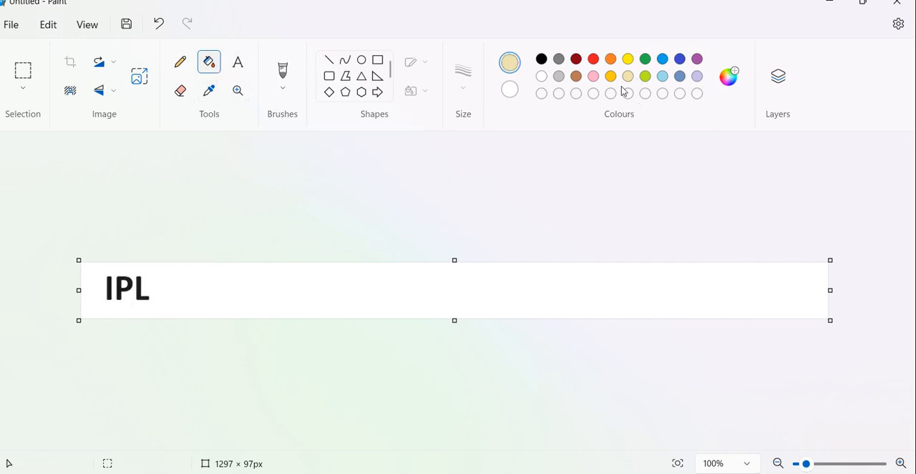
pyautogui.click(532, 273)
# Add a text box reading ANALYSIS near the middle of the banner.
pyautogui.click(239, 62)
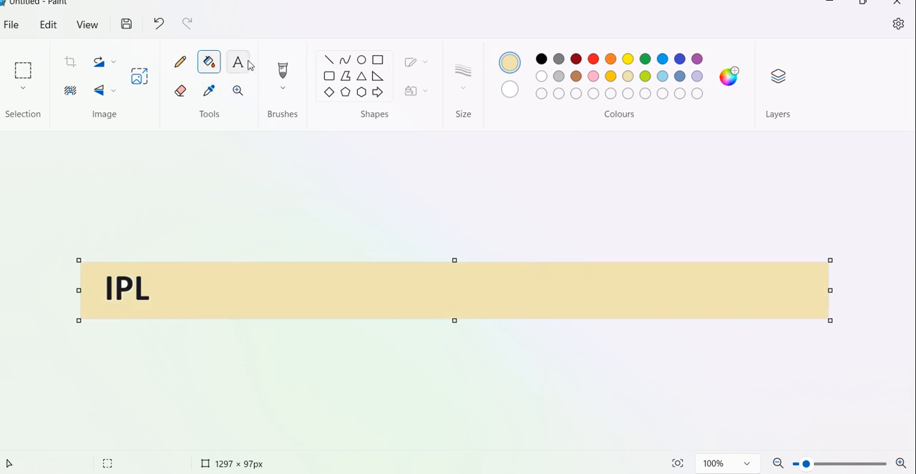
pyautogui.moveTo(327, 289); pyautogui.dragTo(444, 309)
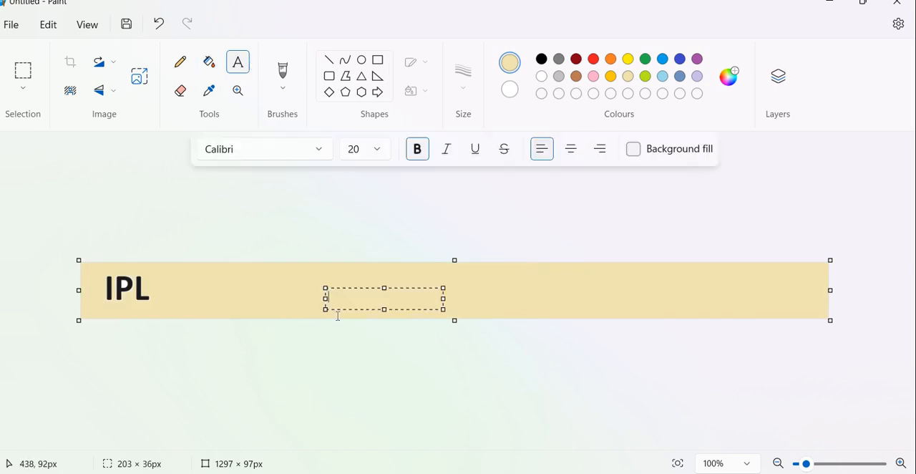
pyautogui.write('POLYSIS')
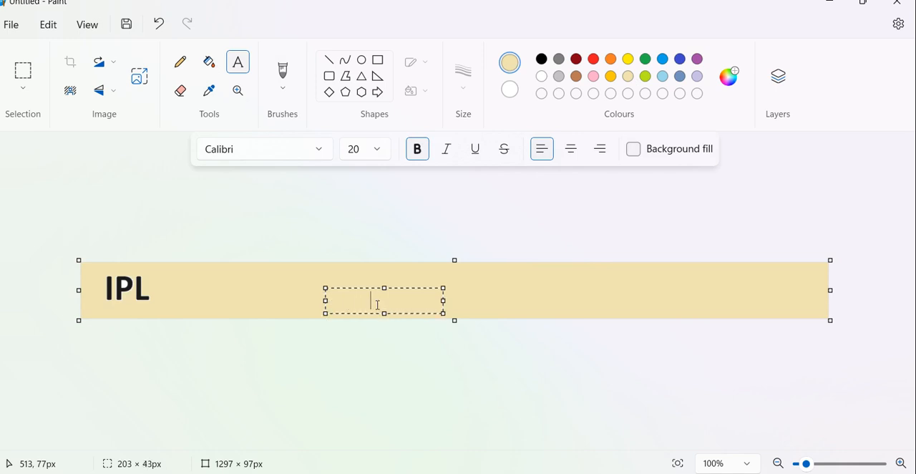
# Colour the ANALYSIS text black and move it near the right end of the banner.
pyautogui.hotkey('ctrl', 'a')
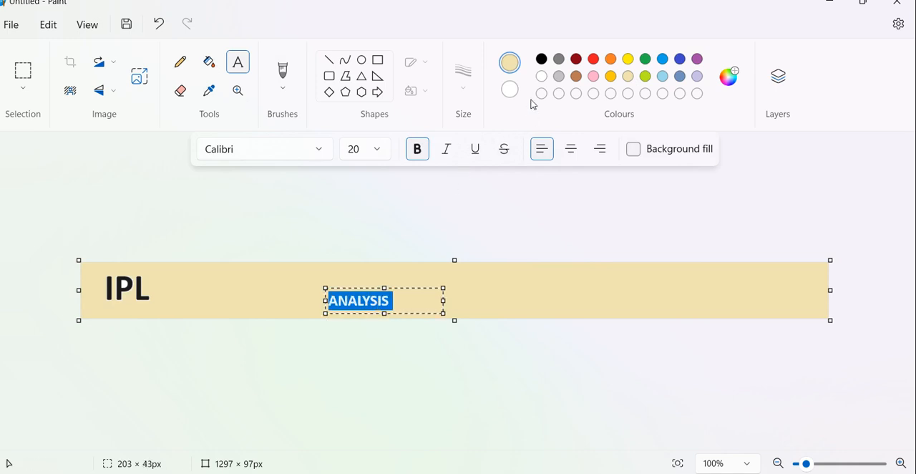
pyautogui.click(542, 58)
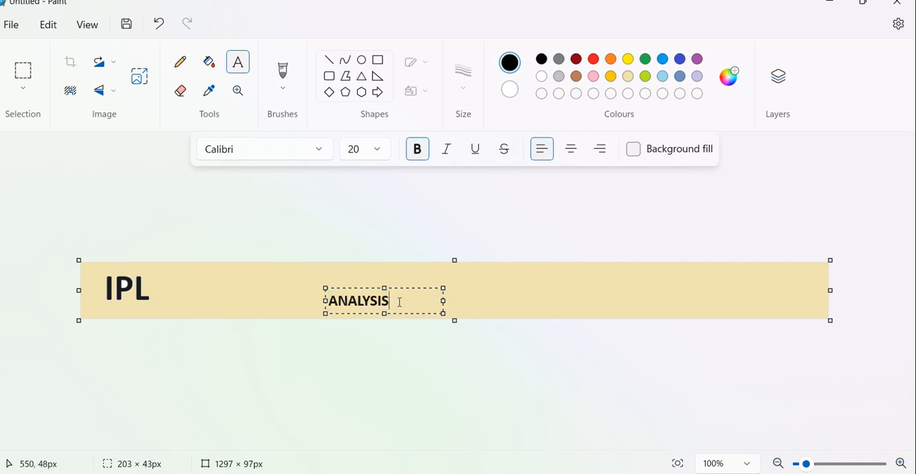
pyautogui.moveTo(420, 288); pyautogui.dragTo(802, 277)
pyautogui.click(424, 304)
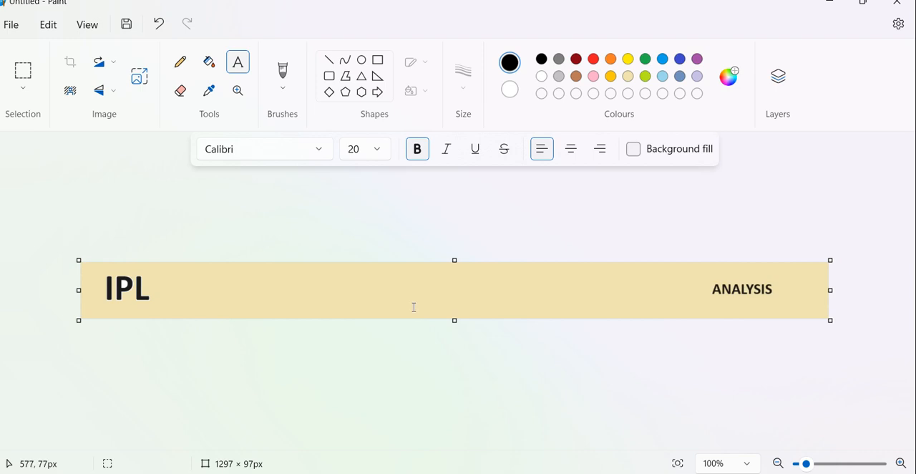
# Draw three small black-outlined ovals in a row between the IPL and ANALYSIS texts.
pyautogui.click(361, 59)
pyautogui.moveTo(303, 276); pyautogui.dragTo(334, 304)
pyautogui.moveTo(441, 276); pyautogui.dragTo(469, 303)
pyautogui.moveTo(546, 270)
pyautogui.mouseDown()
pyautogui.moveTo(604, 296)
pyautogui.moveTo(597, 307)
pyautogui.moveTo(564, 282)
pyautogui.moveTo(576, 280)
pyautogui.mouseUp()
pyautogui.moveTo(645, 282); pyautogui.dragTo(646, 283)
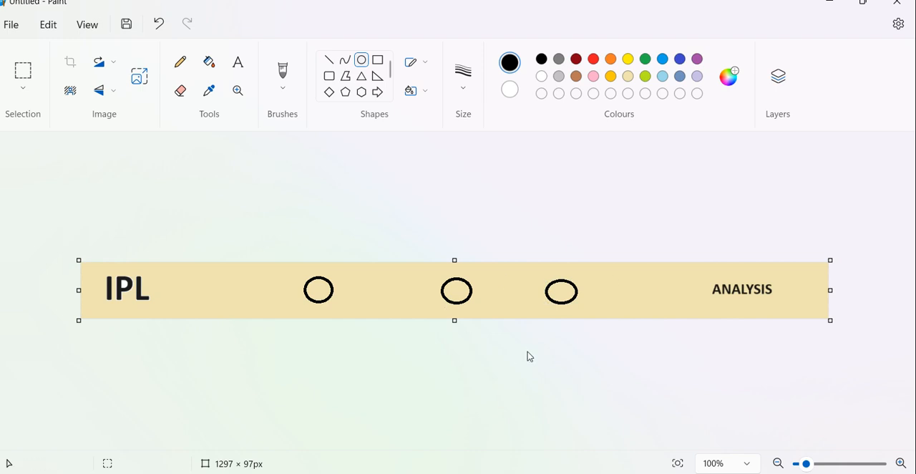
# Save the banner to the Desktop as a PNG file named sample-image.
pyautogui.hotkey('ctrl', 's')
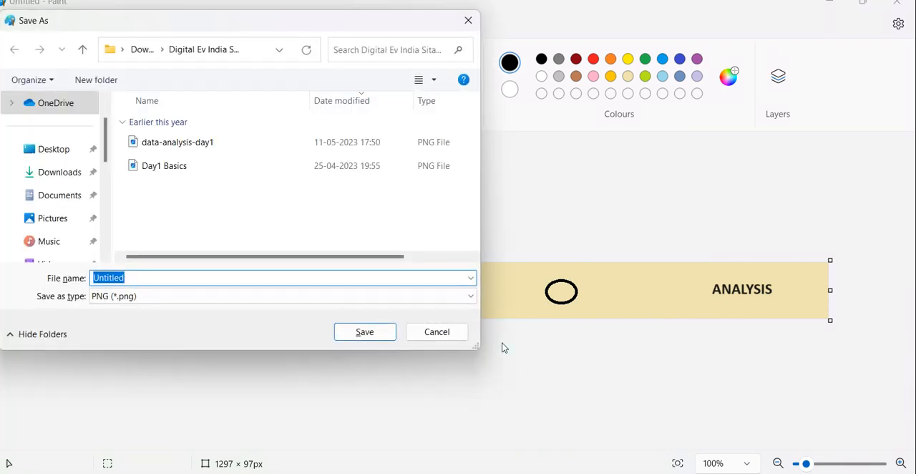
pyautogui.click(62, 173)
pyautogui.click(60, 156)
pyautogui.click(205, 276)
pyautogui.write('sam')
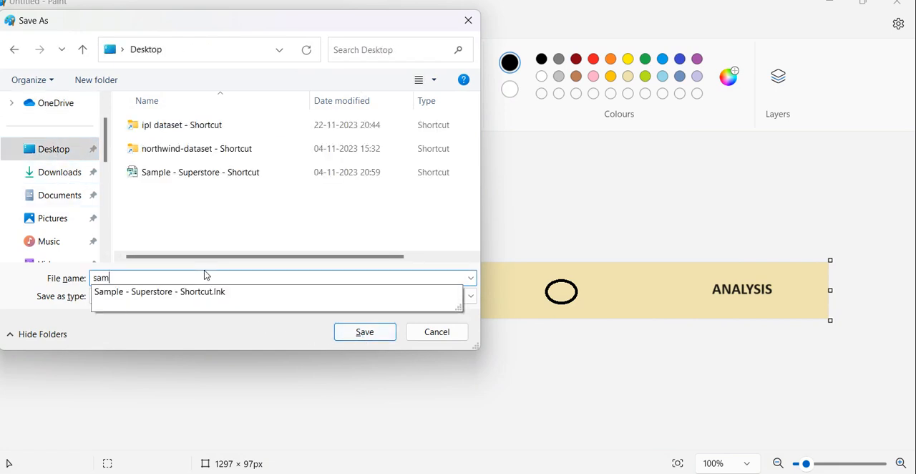
pyautogui.write('ple-image')
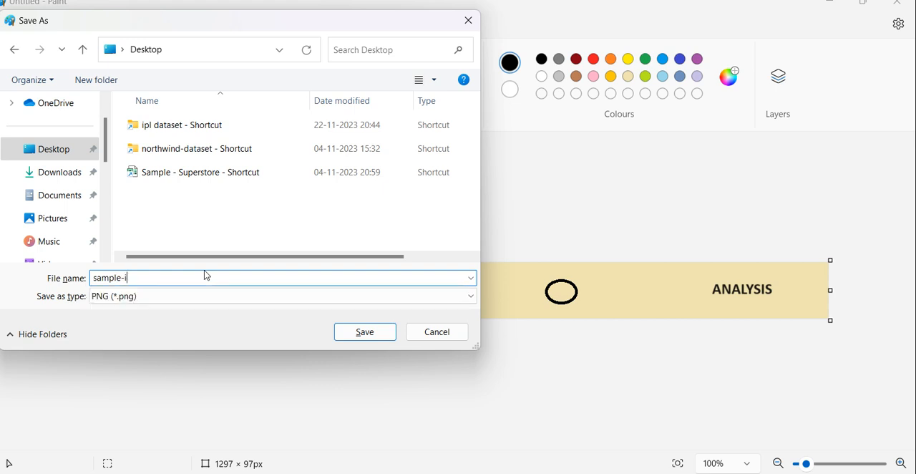
pyautogui.press('Return')
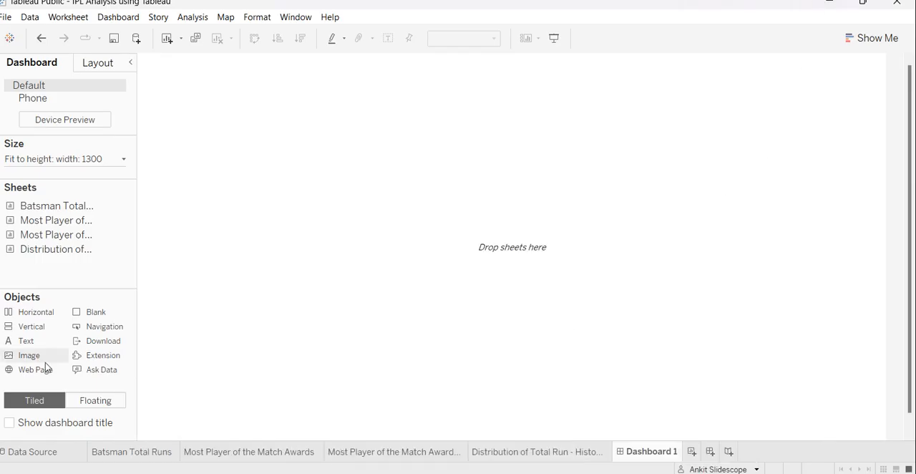
# Switch to Tableau and insert sample-image.png from the Desktop as a dashboard image object with the alt text Header Image.
pyautogui.doubleClick(99, 204)
pyautogui.moveTo(34, 358); pyautogui.dragTo(332, 93)
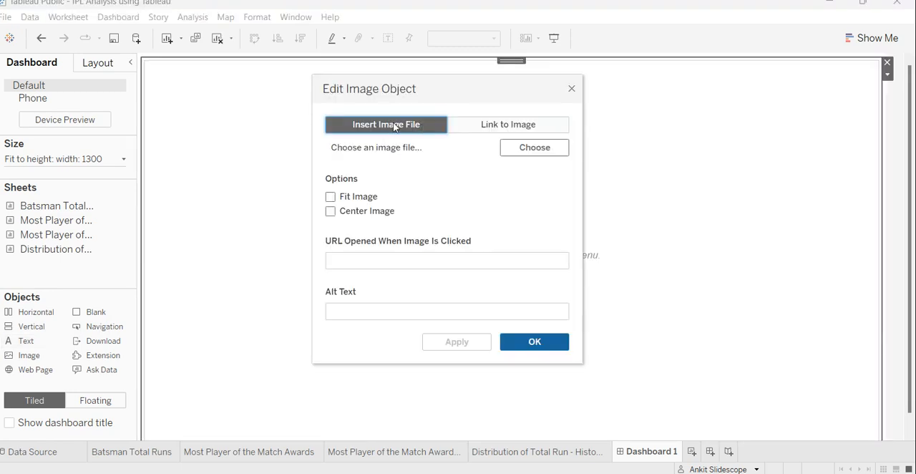
pyautogui.click(535, 147)
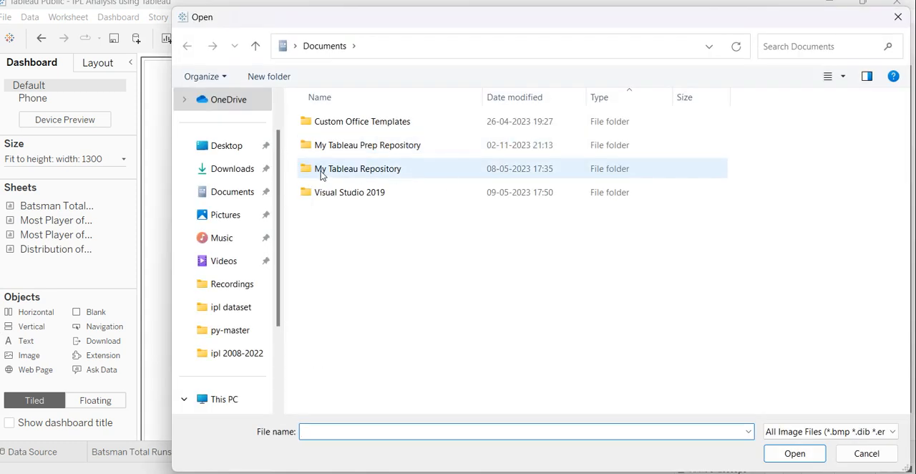
pyautogui.click(237, 152)
pyautogui.doubleClick(363, 203)
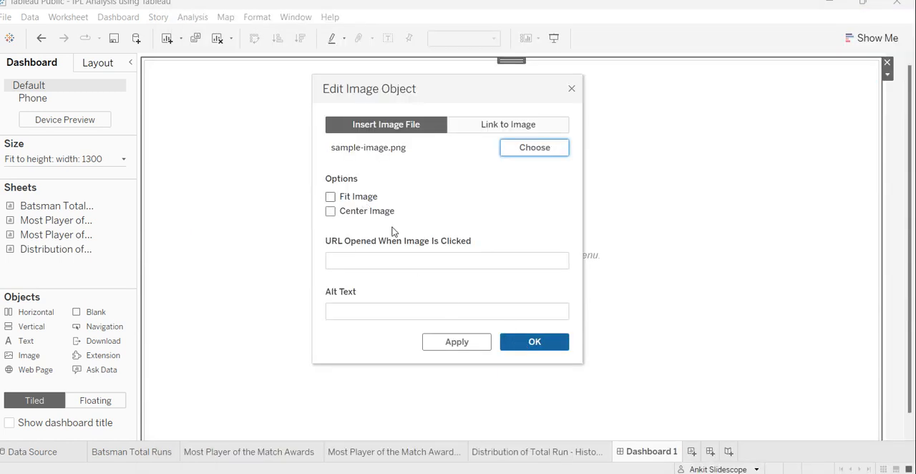
pyautogui.click(428, 312)
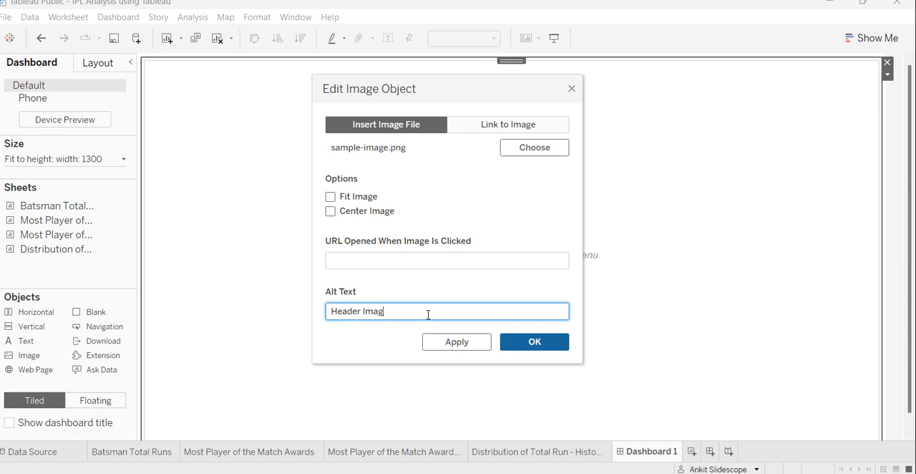
pyautogui.click(522, 344)
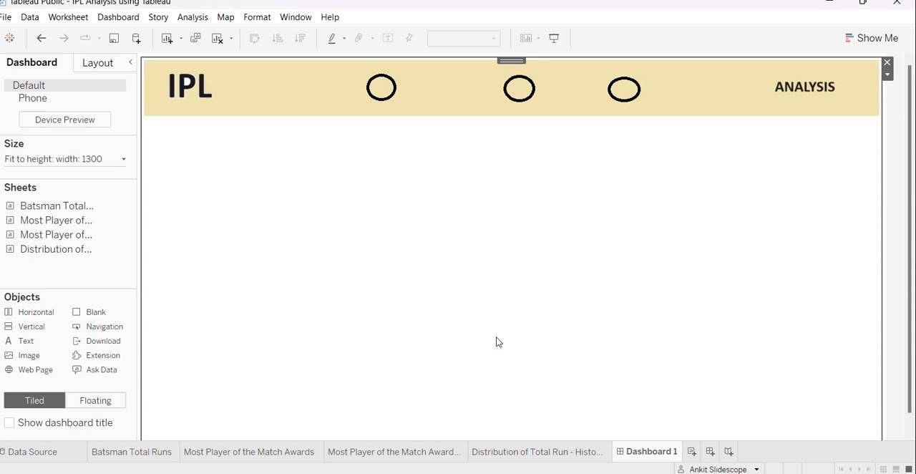
# Try to shorten the header image object by raising its lower edge.
pyautogui.scroll(-2, 499, 342)
pyautogui.moveTo(506, 438); pyautogui.dragTo(512, 294)
pyautogui.scroll(1, 523, 299)
# Place Batsman Total Runs left of the header image, and the two Most Player of the Match Awards sheets below the header, pie chart lowest.
pyautogui.moveTo(63, 210); pyautogui.dragTo(272, 212)
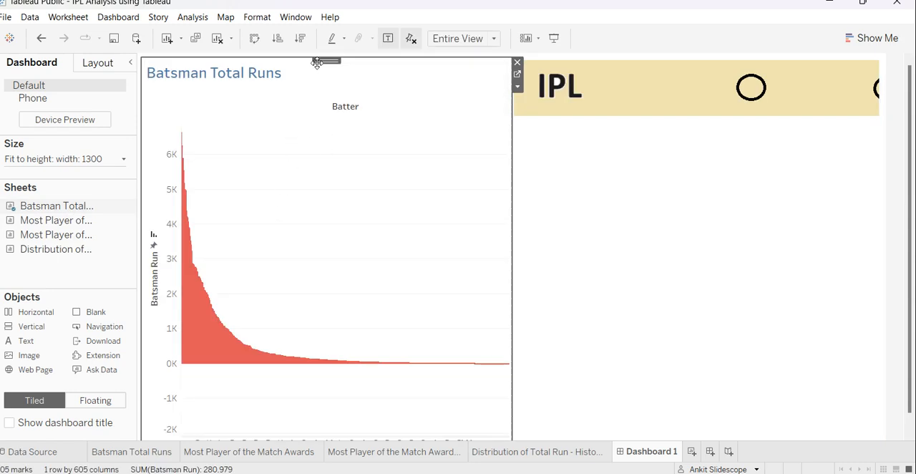
pyautogui.moveTo(331, 60); pyautogui.dragTo(328, 97)
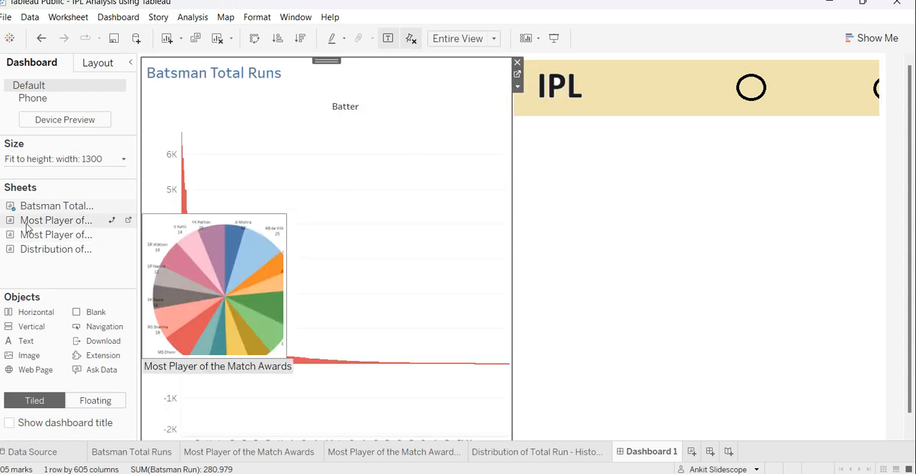
pyautogui.moveTo(63, 223); pyautogui.dragTo(717, 314)
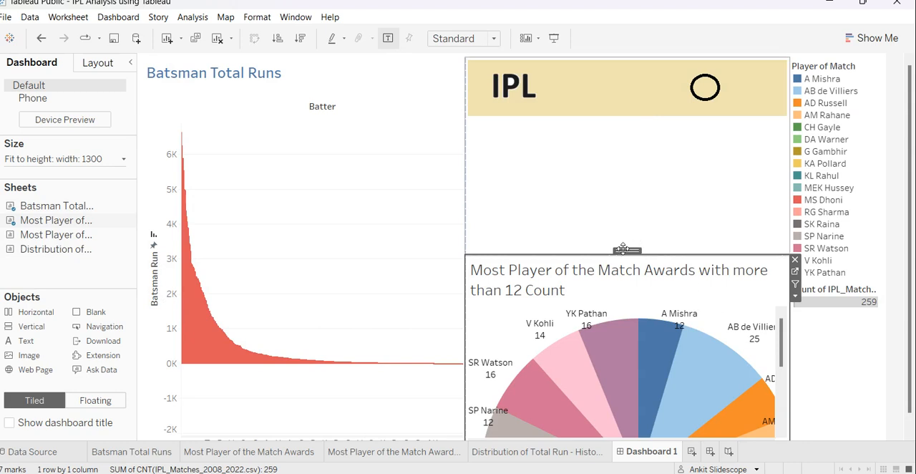
pyautogui.moveTo(57, 234); pyautogui.dragTo(674, 203)
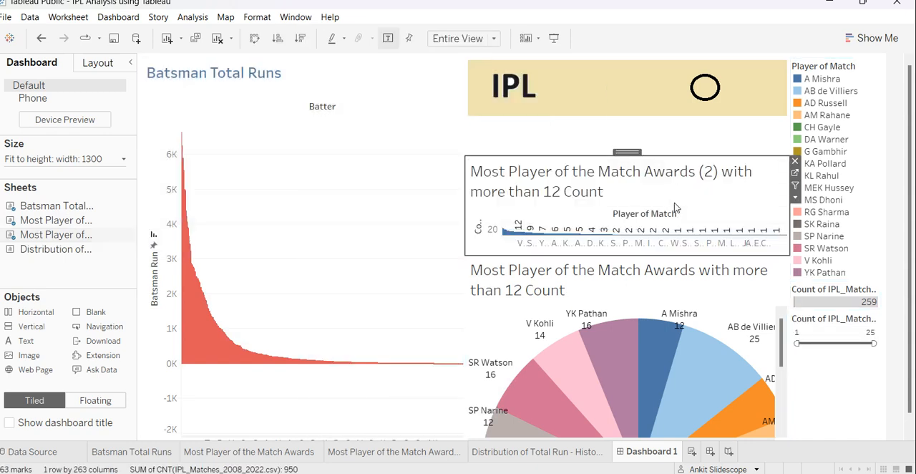
# Enlarge the Most Player of the Match Awards (2) chart by raising its upper edge to the header banner and lowering its bottom edge.
pyautogui.moveTo(627, 156); pyautogui.dragTo(625, 123)
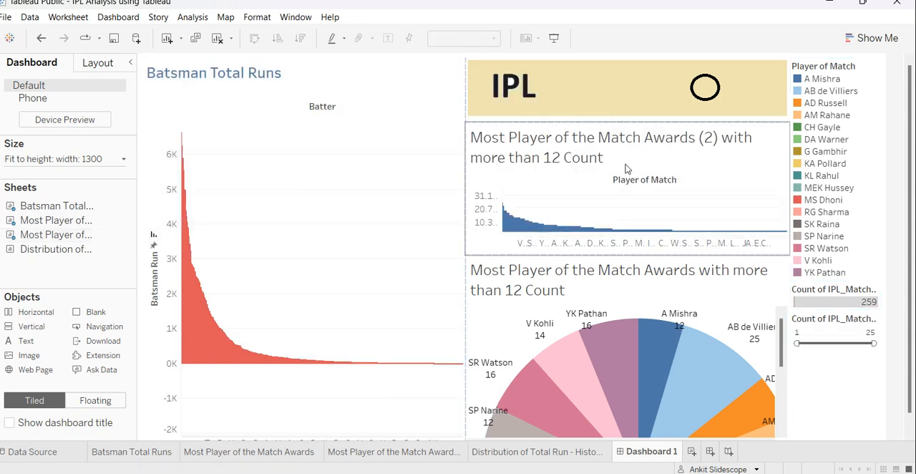
pyautogui.click(637, 268)
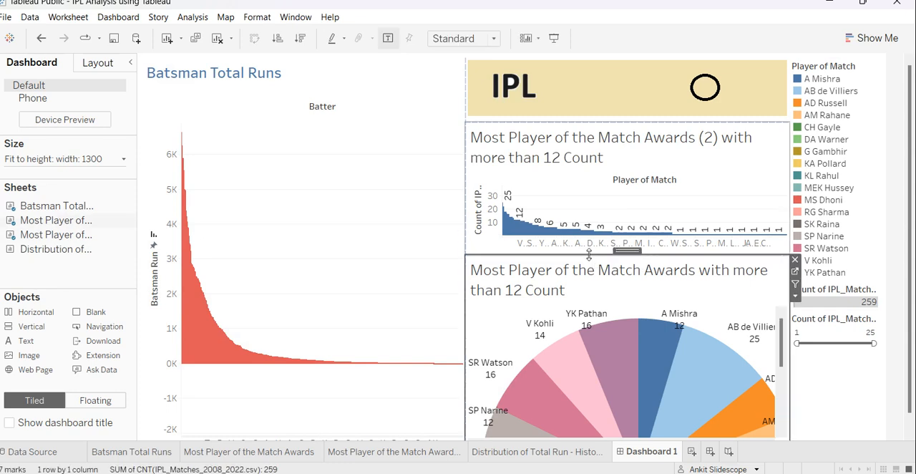
pyautogui.moveTo(590, 258); pyautogui.dragTo(594, 281)
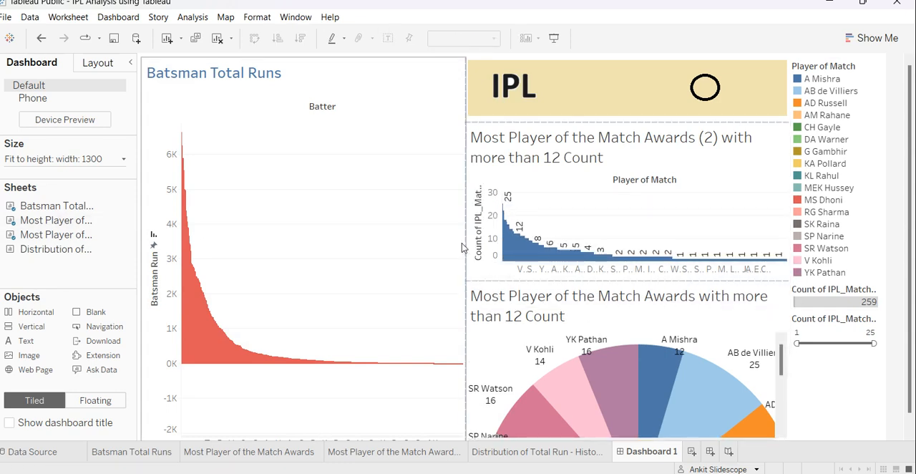
pyautogui.click(614, 297)
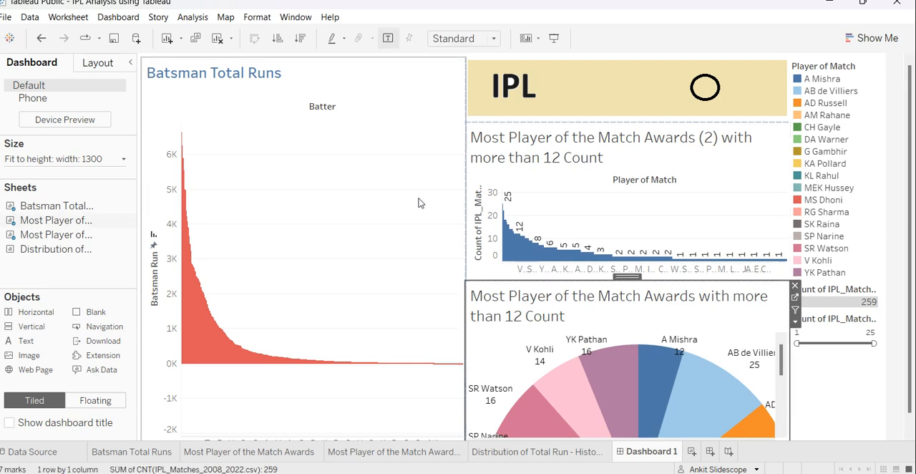
# Move the Most Player of the Match Awards pie chart above Batsman Total Runs and select the AB de Villiers and YK Pathan slices in turn.
pyautogui.moveTo(624, 275); pyautogui.dragTo(362, 157)
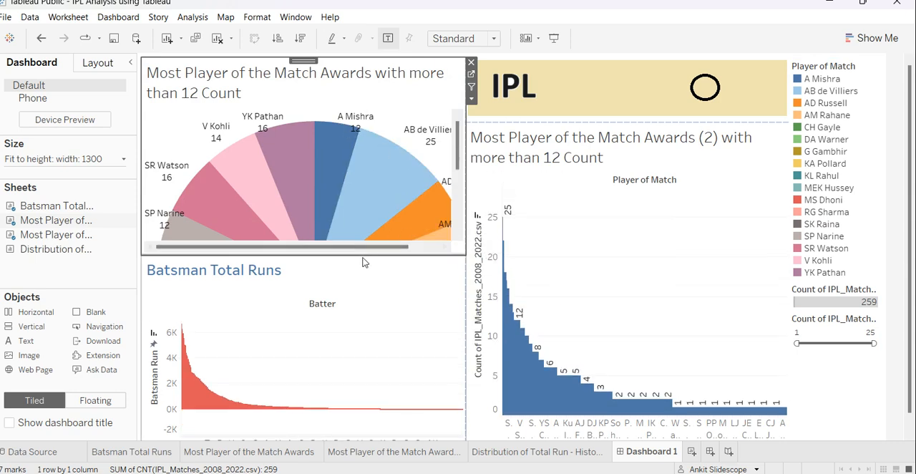
pyautogui.click(350, 171)
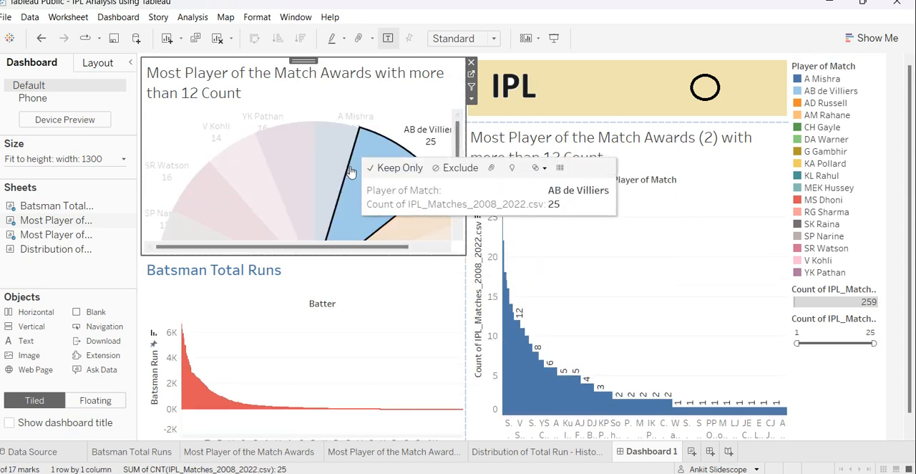
pyautogui.click(305, 172)
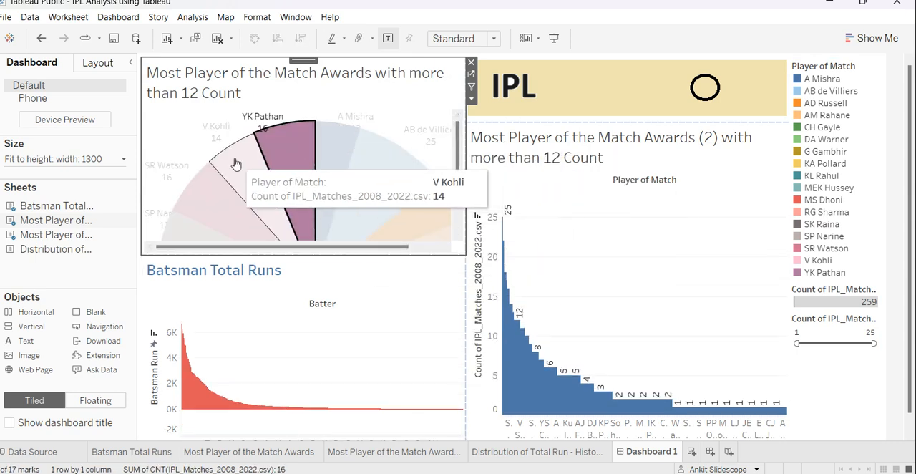
# Shrink the pie in the Most Player of the Match Awards sheet, clear its slice selection, and enlarge it slightly again.
pyautogui.hotkey('ctrl', 'b')
pyautogui.hotkey('ctrl', 'b')
pyautogui.hotkey('ctrl', 'b')
pyautogui.hotkey('ctrl', 'b')
pyautogui.hotkey('ctrl', 'b')
pyautogui.hotkey('ctrl', 'b')
pyautogui.hotkey('ctrl', 'b')
pyautogui.hotkey('ctrl', 'b')
pyautogui.hotkey('ctrl', 'b')
pyautogui.hotkey('ctrl', 'b')
pyautogui.hotkey('ctrl', 'b')
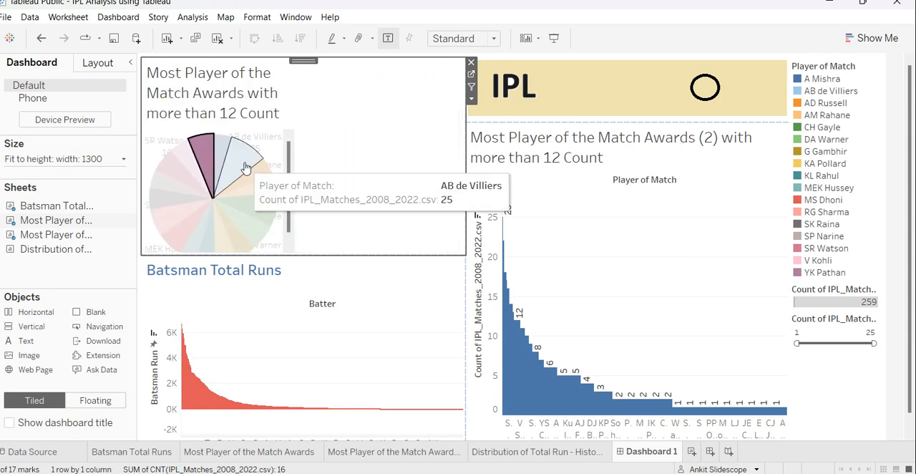
pyautogui.click(347, 192)
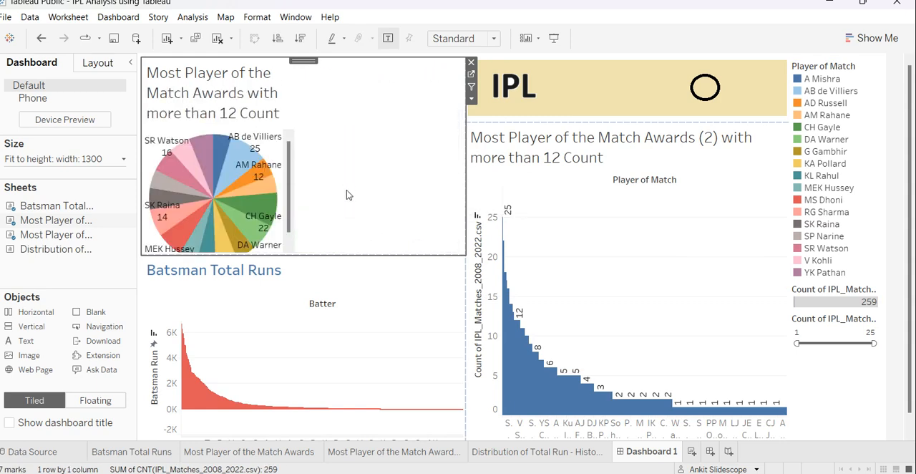
pyautogui.hotkey('ctrl', 'shift', 'b')
pyautogui.hotkey('ctrl', 'shift', 'b')
pyautogui.hotkey('ctrl', 'shift', 'b')
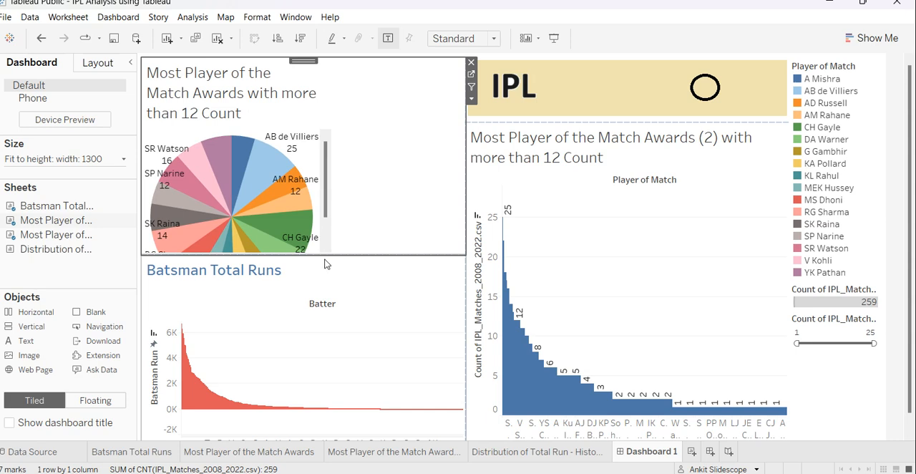
# Lower the bottom edge of the pie chart sheet and narrow its column, widening the header banner and the bar chart beside it.
pyautogui.moveTo(324, 257); pyautogui.dragTo(324, 294)
pyautogui.click(464, 189)
pyautogui.moveTo(465, 181); pyautogui.dragTo(373, 169)
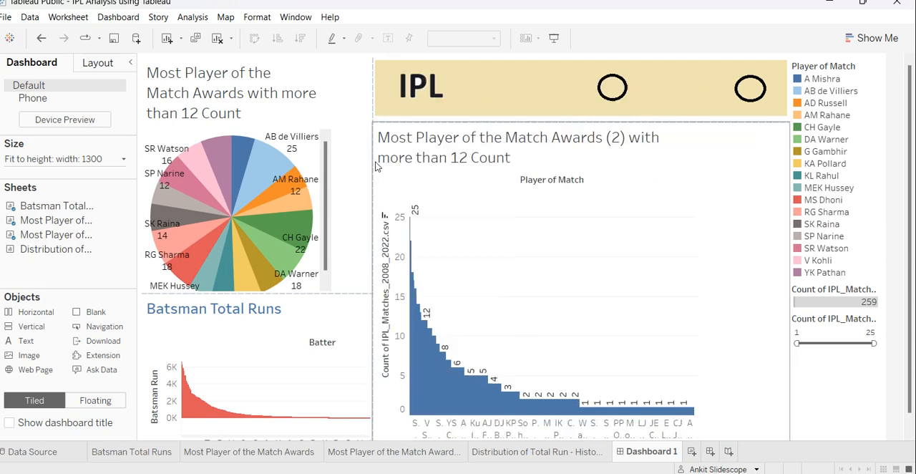
# Add the Distribution of Total Run - Histogram sheet below the Most Player of the Match Awards (2) chart.
pyautogui.click(277, 333)
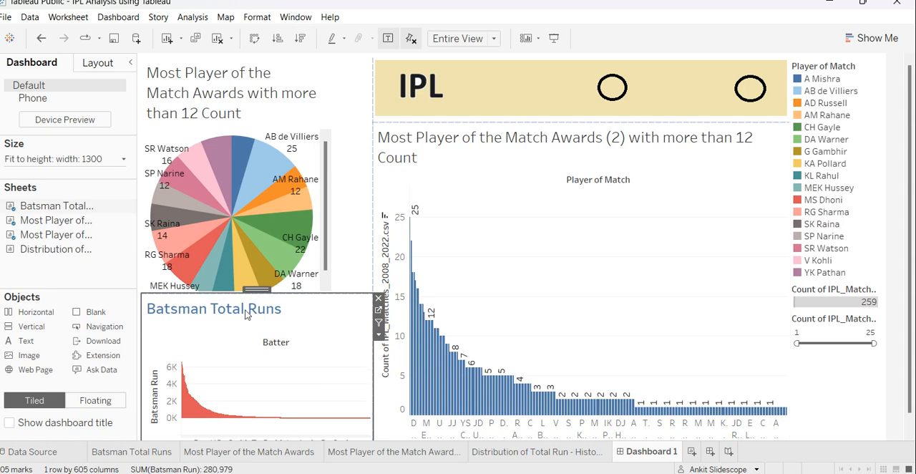
pyautogui.moveTo(71, 251); pyautogui.dragTo(604, 336)
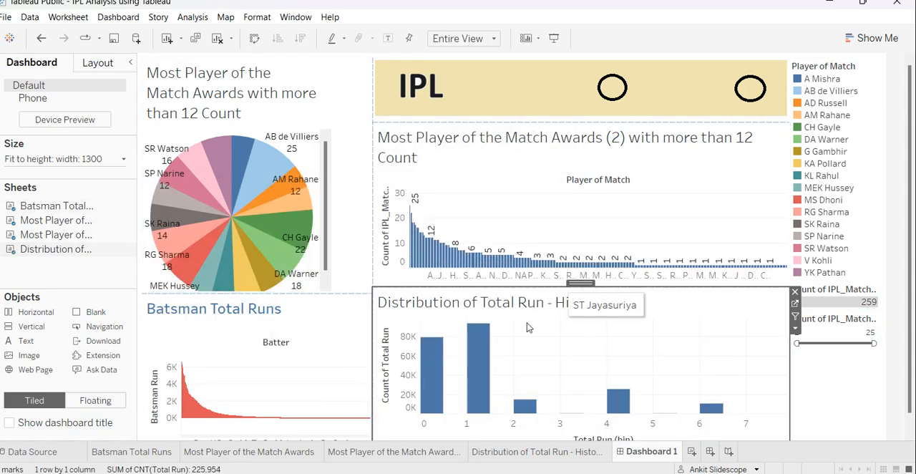
pyautogui.click(384, 91)
pyautogui.moveTo(371, 83); pyautogui.dragTo(370, 64)
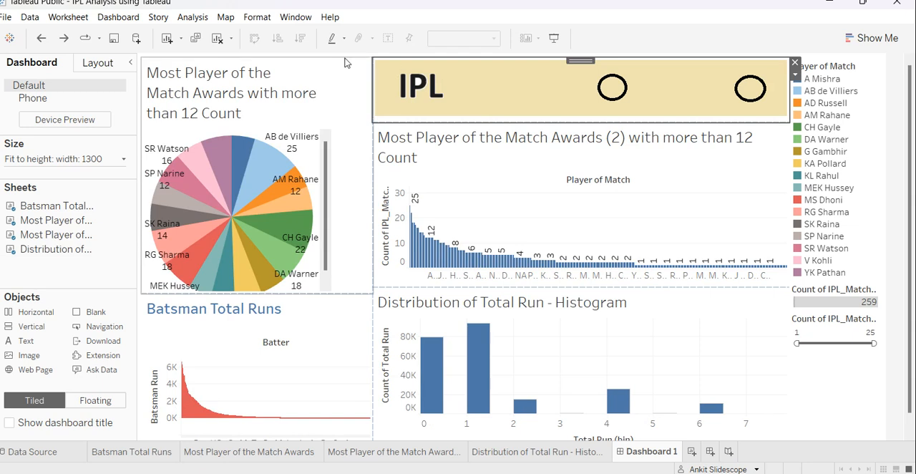
pyautogui.click(297, 66)
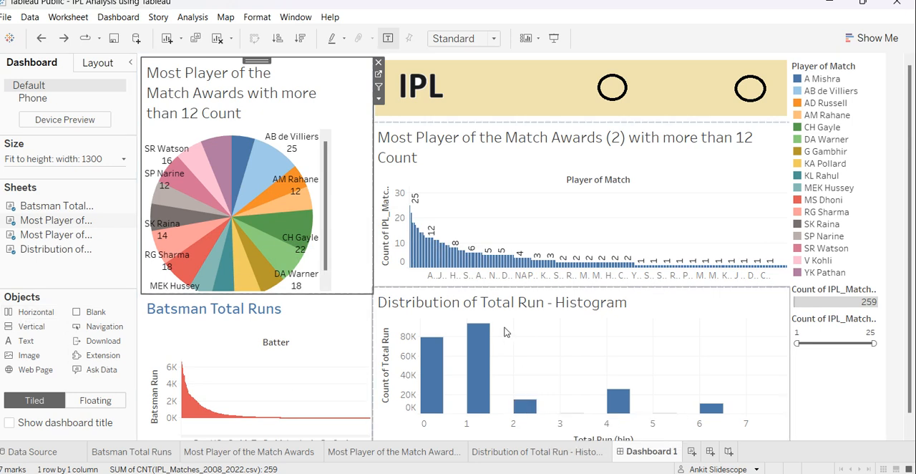
pyautogui.scroll(-1, 657, 341)
pyautogui.scroll(1, 658, 341)
pyautogui.scroll(-1, 291, 374)
pyautogui.scroll(1, 292, 380)
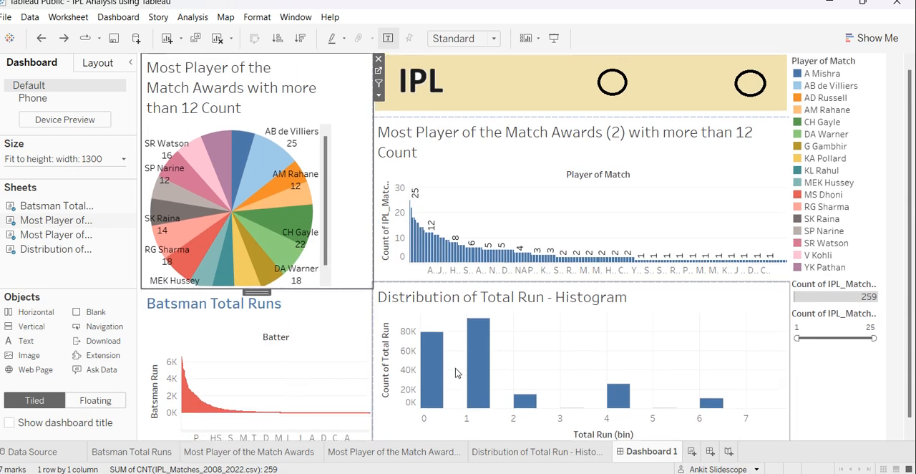
# Widen the legend column slightly by moving its border with the header banner inward.
pyautogui.click(626, 86)
pyautogui.moveTo(787, 75); pyautogui.dragTo(767, 76)
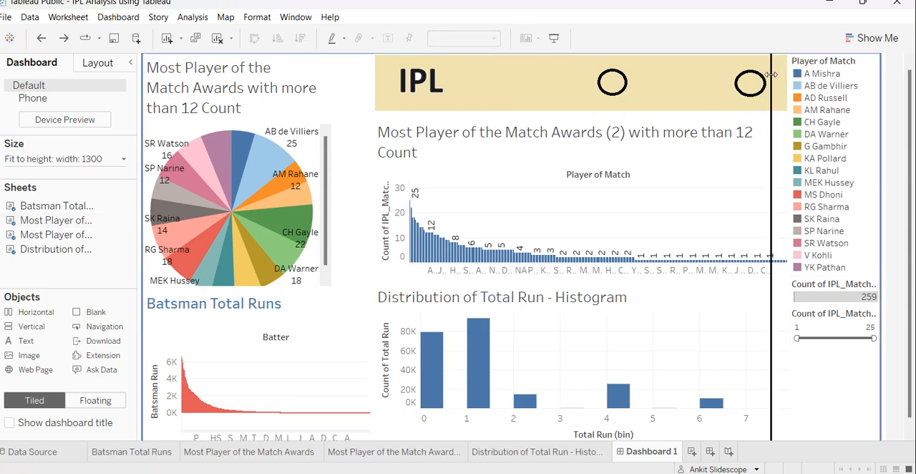
# Enable Fit Image for the header image and raise its lower edge to the bottom of the banner.
pyautogui.rightClick(659, 83)
pyautogui.click(684, 87)
pyautogui.click(364, 199)
pyautogui.click(456, 343)
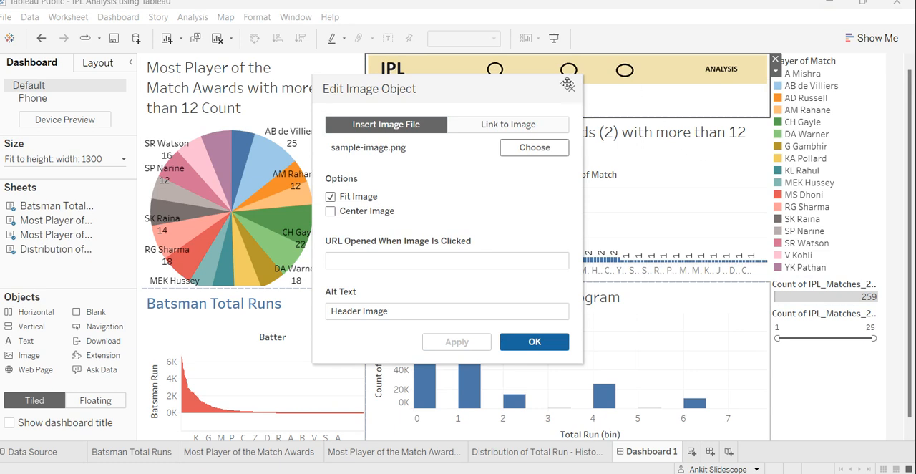
pyautogui.click(535, 342)
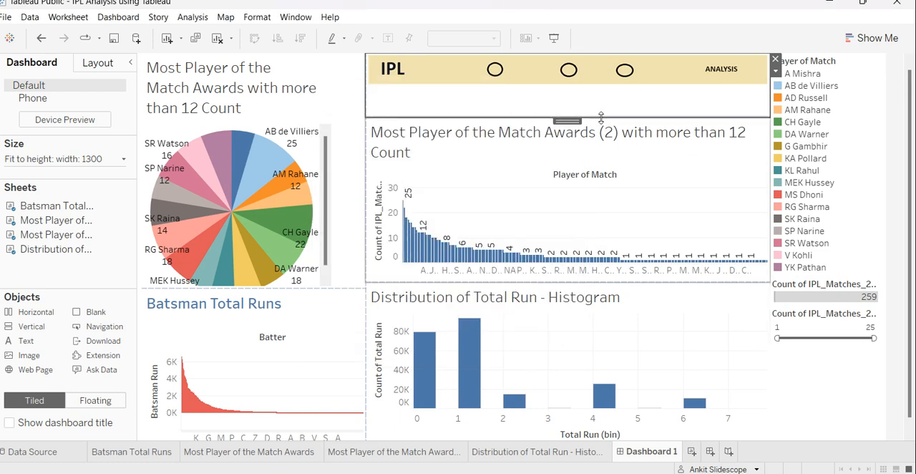
pyautogui.moveTo(601, 88); pyautogui.dragTo(601, 88)
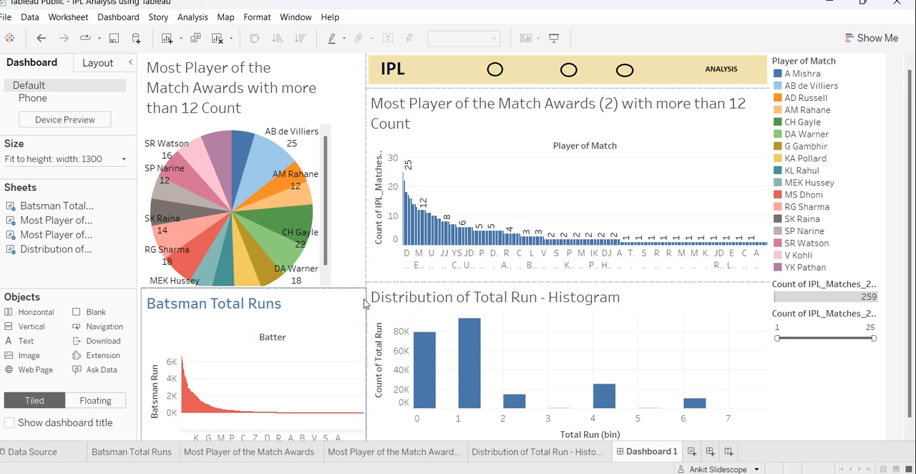
# Widen the pie chart's column and raise its border with Batsman Total Runs level with the divider above the histogram.
pyautogui.moveTo(365, 304); pyautogui.dragTo(365, 281)
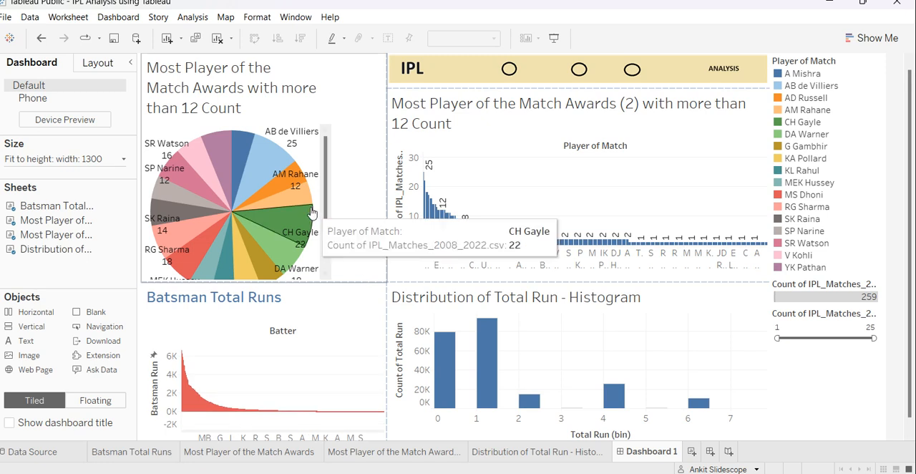
pyautogui.scroll(-1, 311, 212)
pyautogui.click(313, 109)
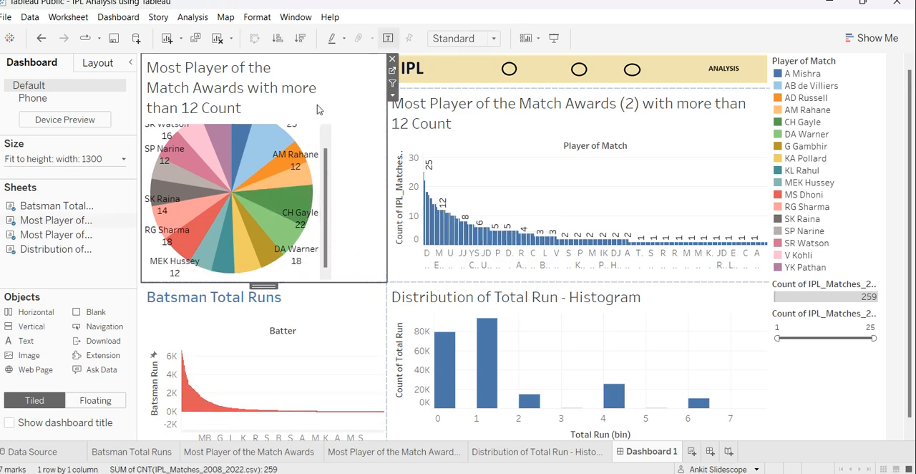
# Set the whole title of the Most Player of the Match Awards pie chart to font size 10.
pyautogui.rightClick(209, 81)
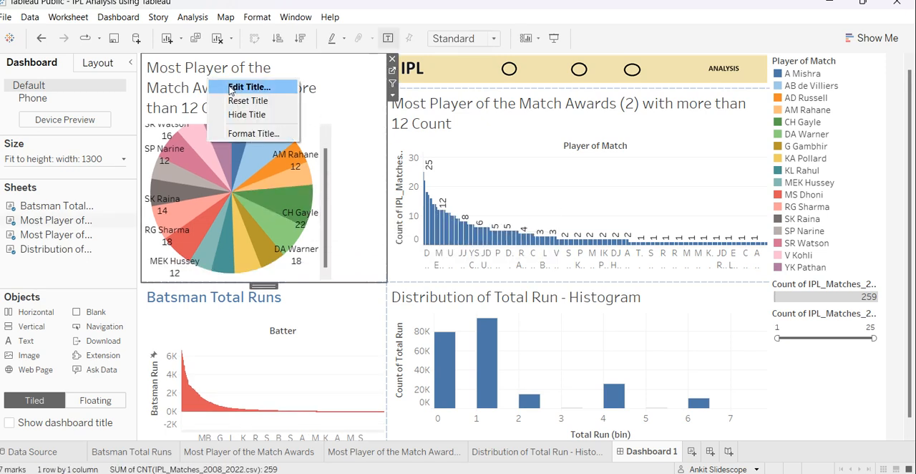
pyautogui.click(230, 88)
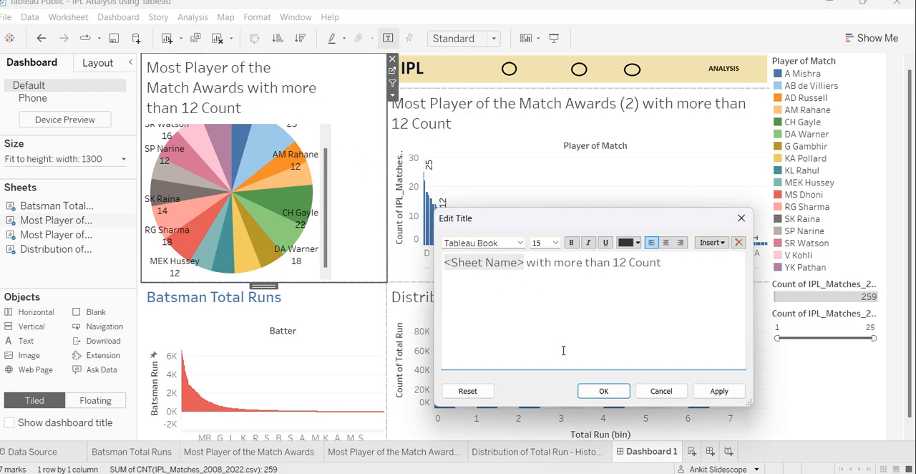
pyautogui.hotkey('ctrl', 'a')
pyautogui.click(556, 242)
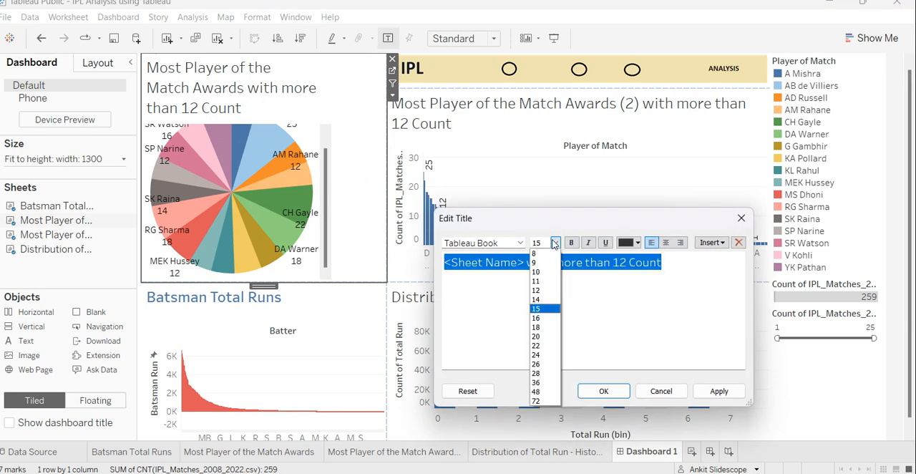
pyautogui.click(544, 274)
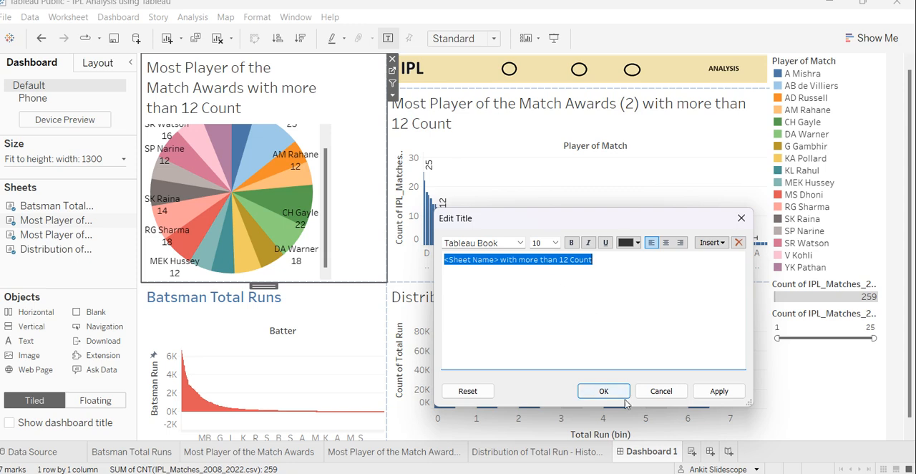
pyautogui.click(718, 391)
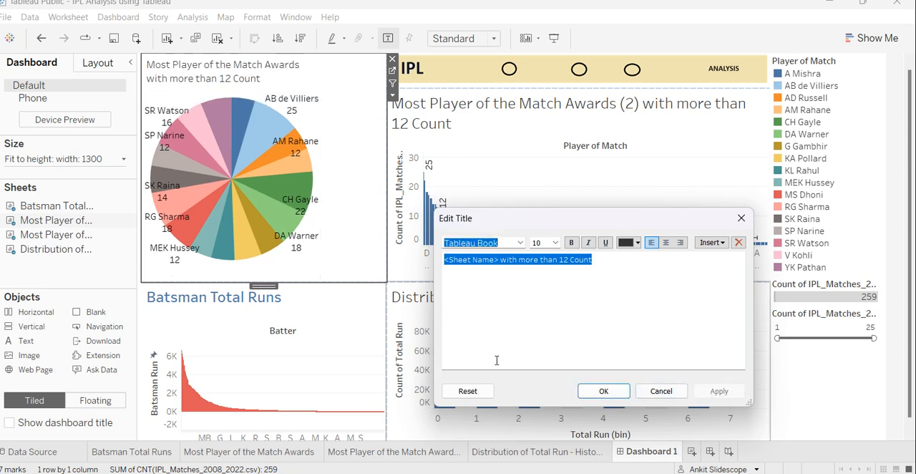
pyautogui.click(603, 390)
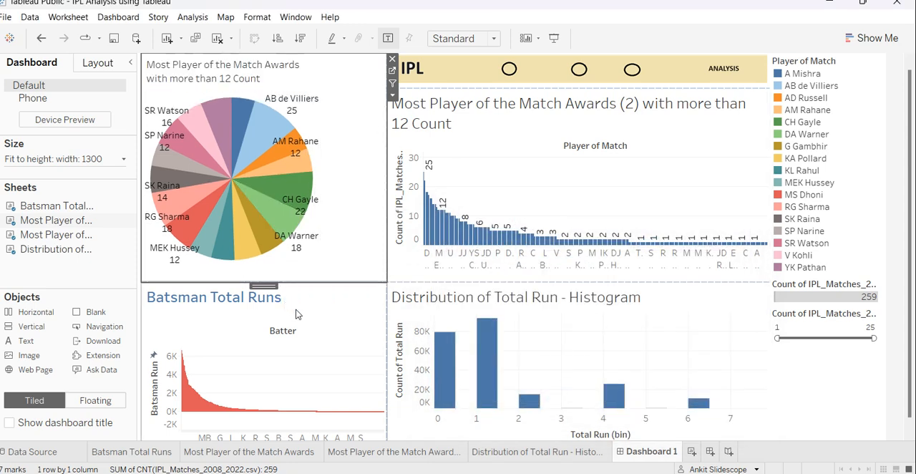
# Set the whole title of the Most Player of the Match Awards (2) chart to font size 10.
pyautogui.rightClick(500, 111)
pyautogui.click(524, 118)
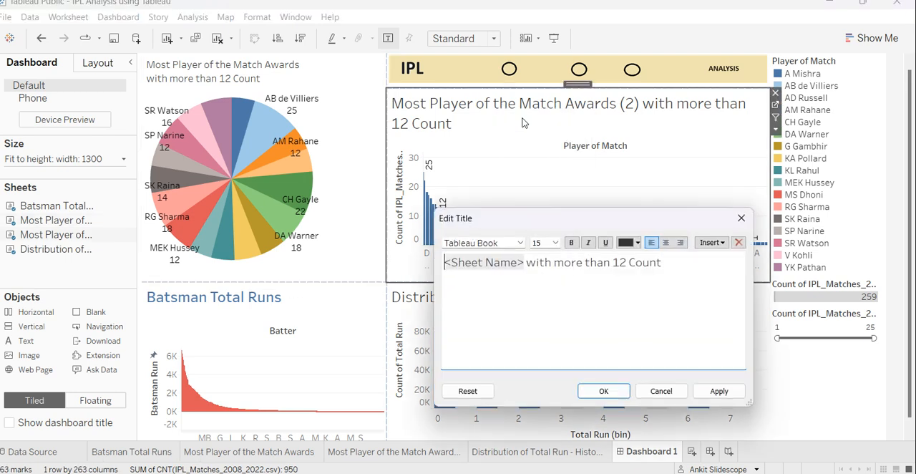
pyautogui.hotkey('ctrl', 'a')
pyautogui.click(555, 243)
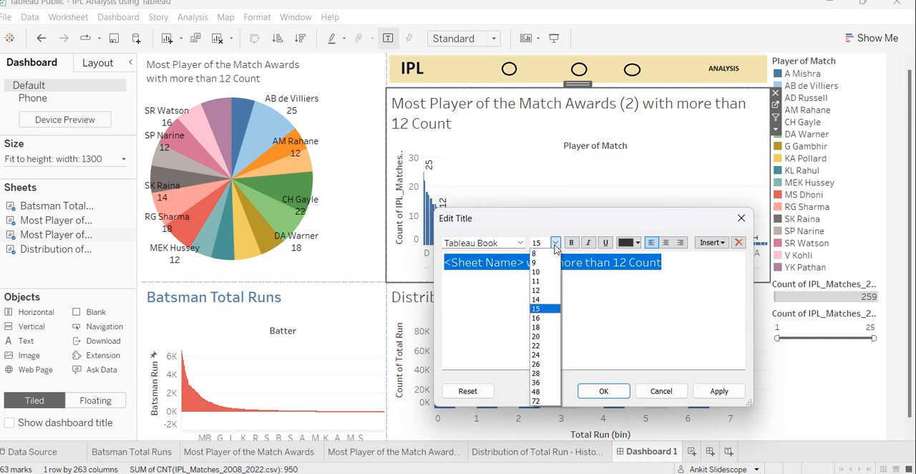
pyautogui.click(552, 274)
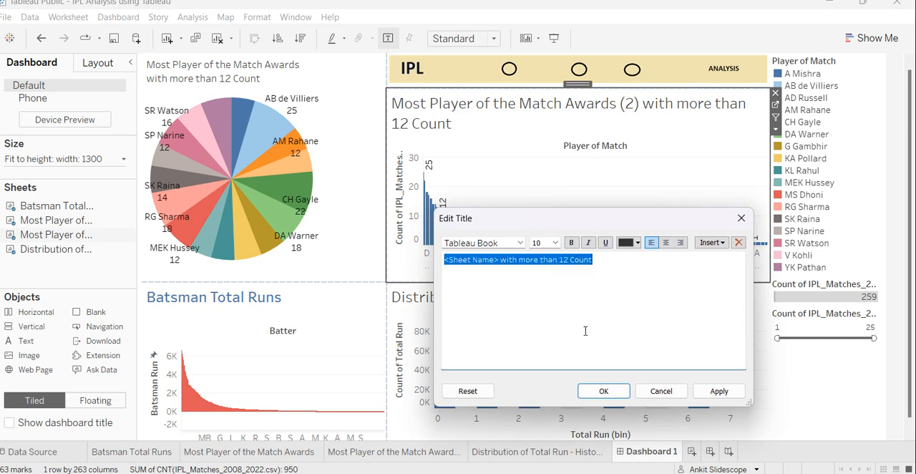
pyautogui.click(718, 391)
pyautogui.click(604, 391)
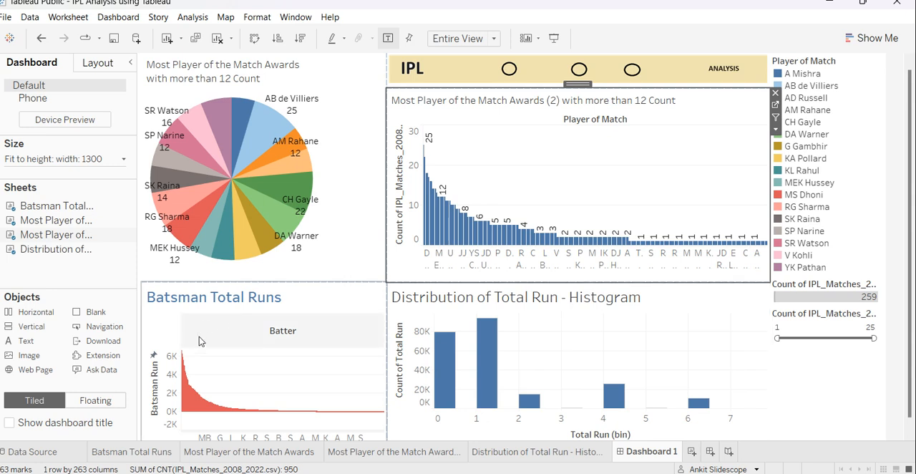
# Set the Batsman Total Runs chart title to font size 10.
pyautogui.rightClick(229, 295)
pyautogui.click(269, 299)
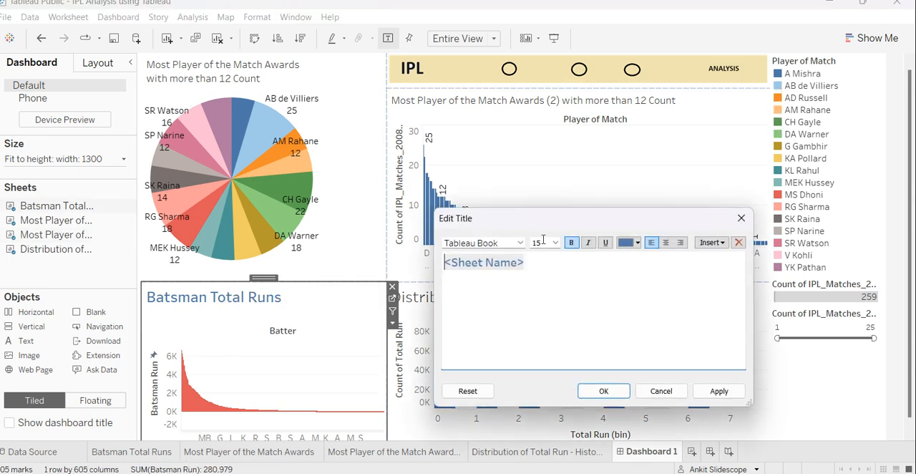
pyautogui.click(551, 243)
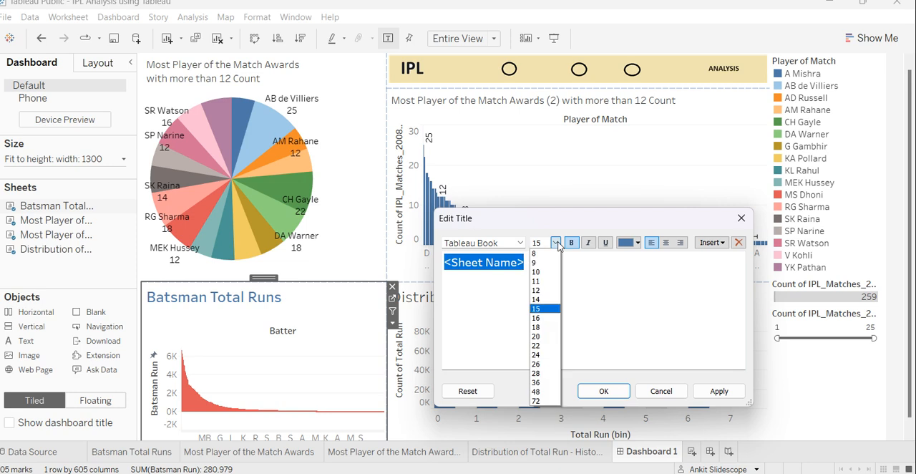
pyautogui.click(548, 272)
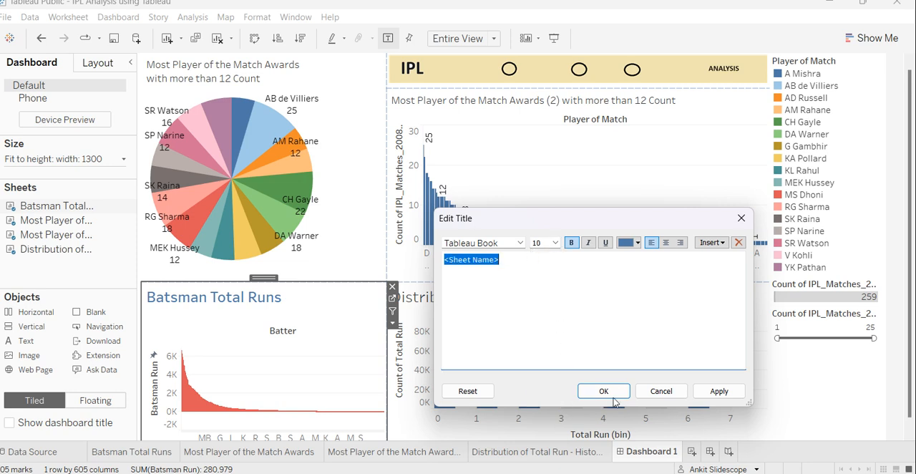
pyautogui.click(705, 392)
pyautogui.click(605, 390)
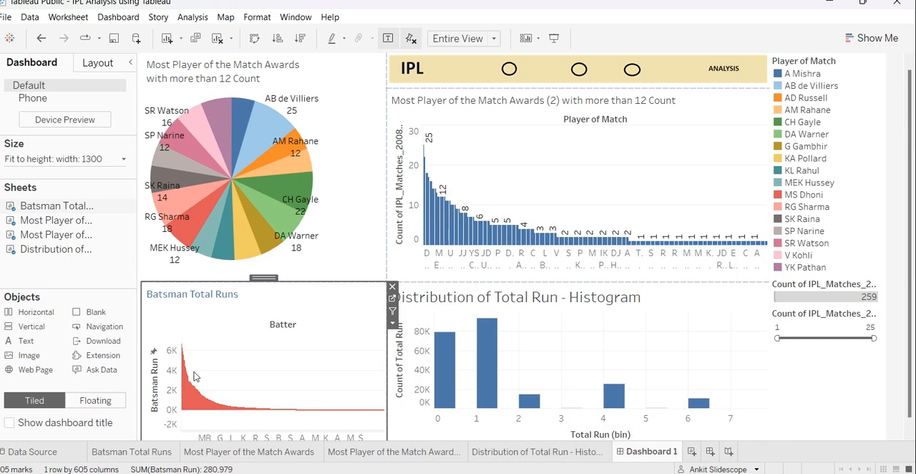
# Open the Batsman Total Runs worksheet and try to add a filter on Batsman Run.
pyautogui.scroll(-1, 272, 367)
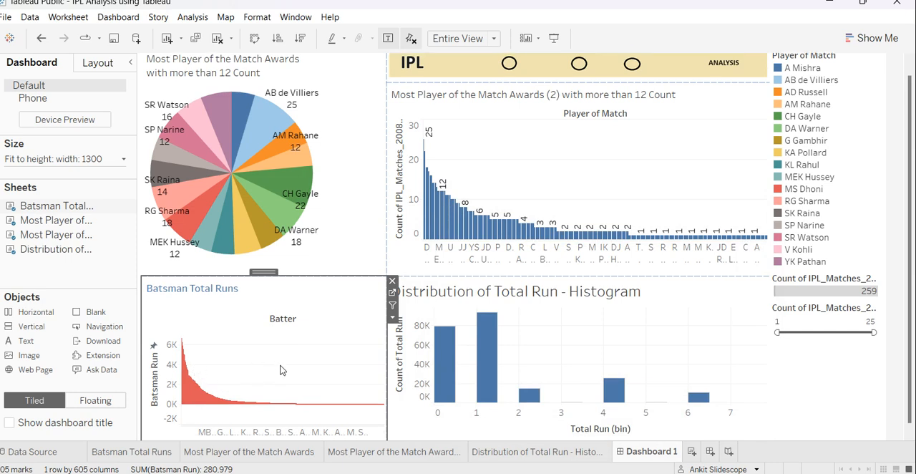
pyautogui.click(158, 452)
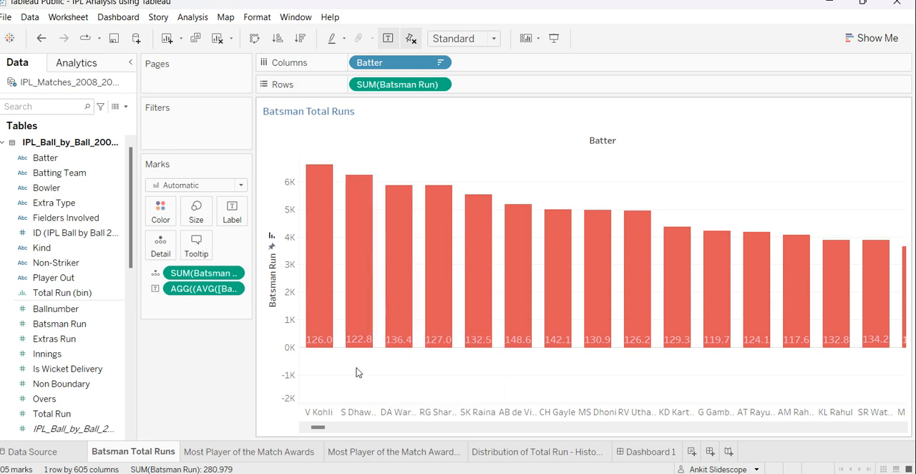
pyautogui.moveTo(379, 87); pyautogui.dragTo(193, 130)
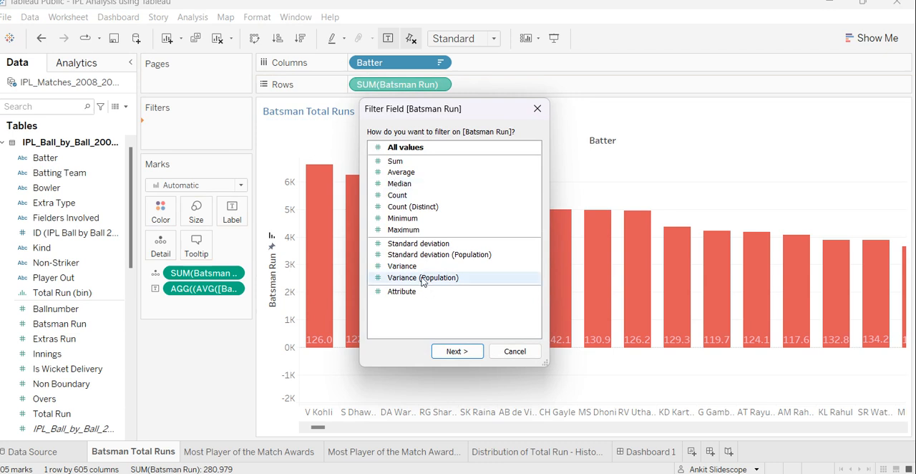
pyautogui.click(498, 351)
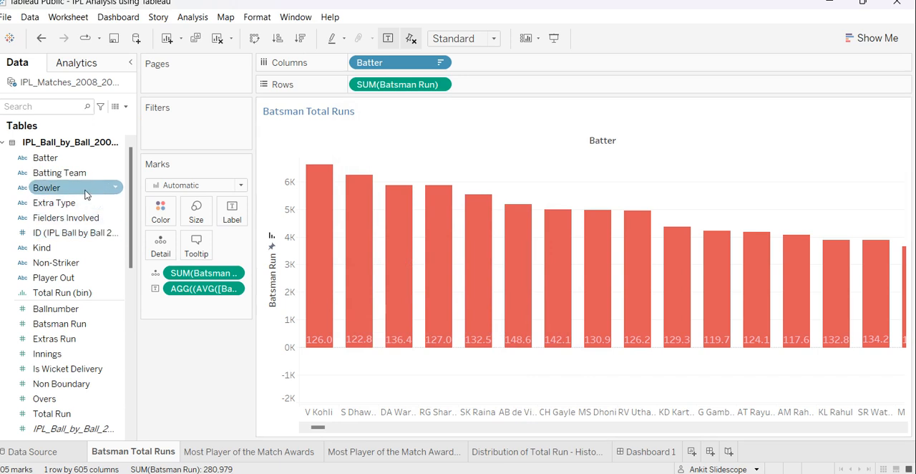
pyautogui.moveTo(84, 195); pyautogui.dragTo(216, 141)
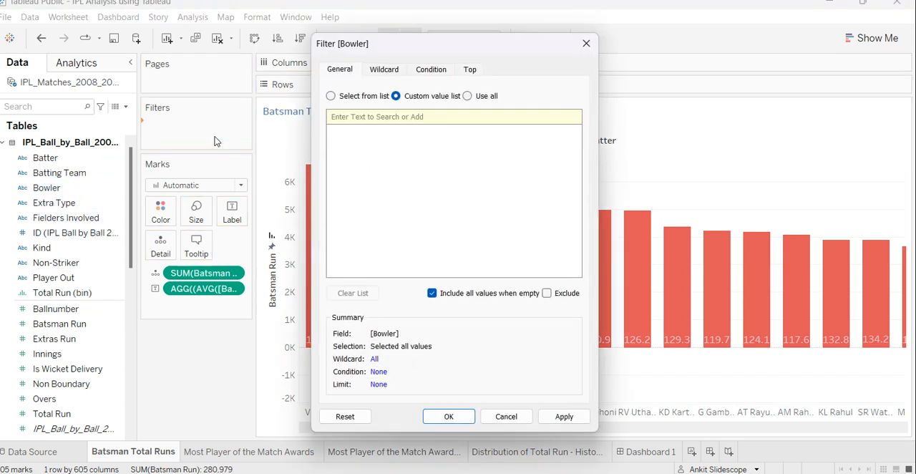
pyautogui.click(345, 99)
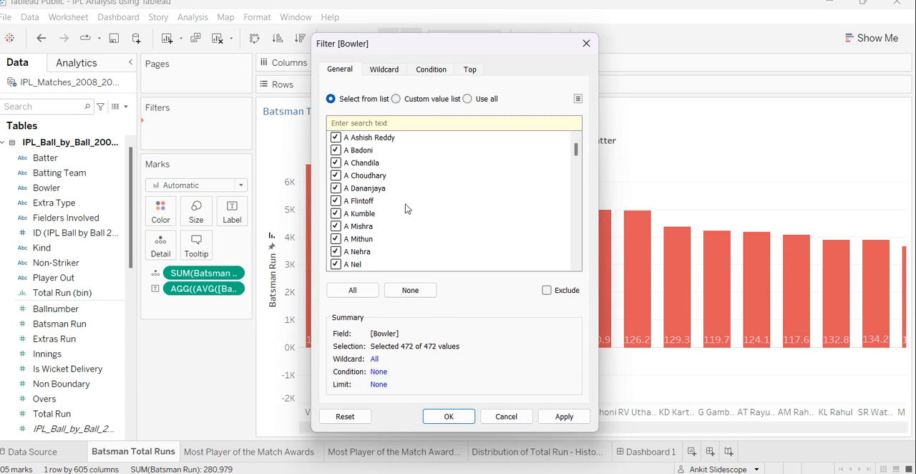
pyautogui.click(585, 44)
# Filter the Batsman Total Runs worksheet by the sum of Batsman Run, keeping the range 3,011 to 6,634.
pyautogui.moveTo(394, 86); pyautogui.dragTo(192, 124)
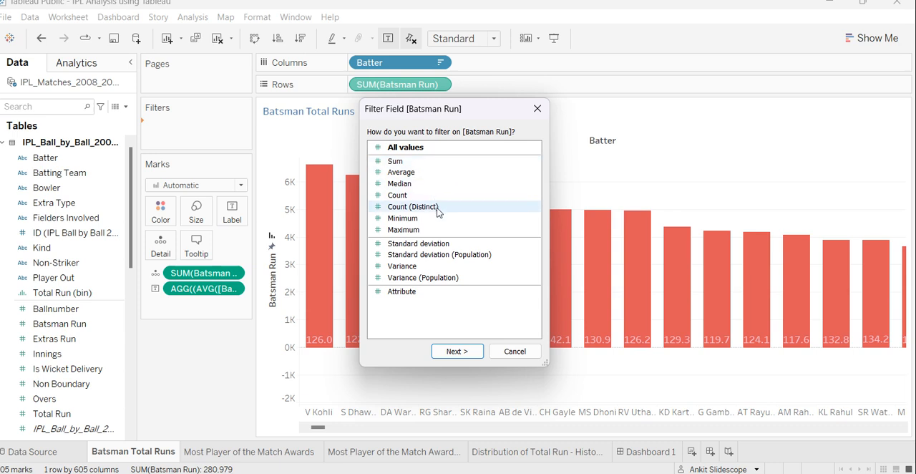
pyautogui.click(423, 162)
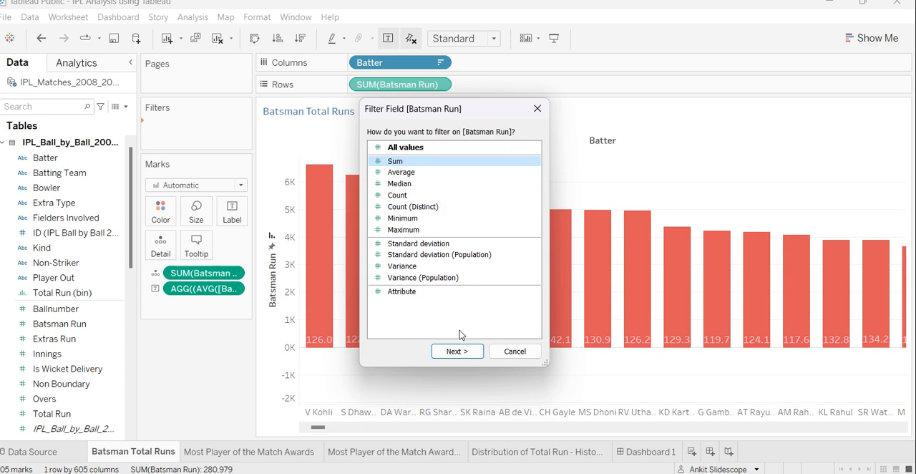
pyautogui.click(459, 351)
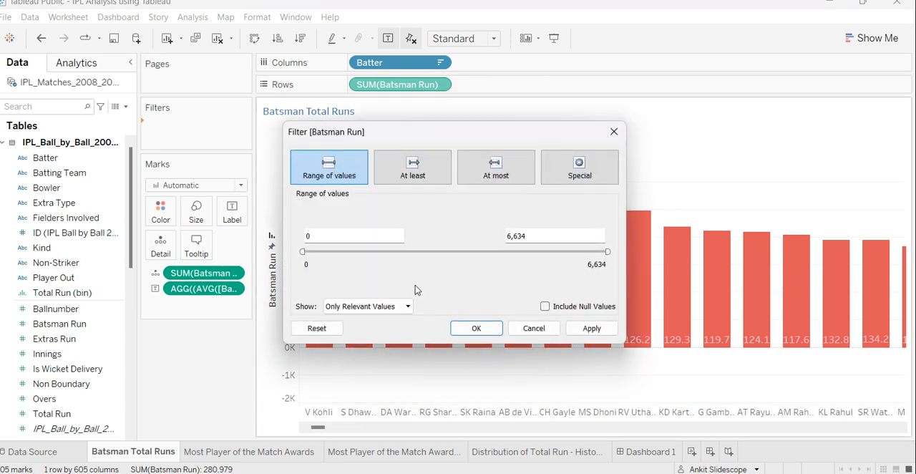
pyautogui.moveTo(303, 252); pyautogui.dragTo(439, 255)
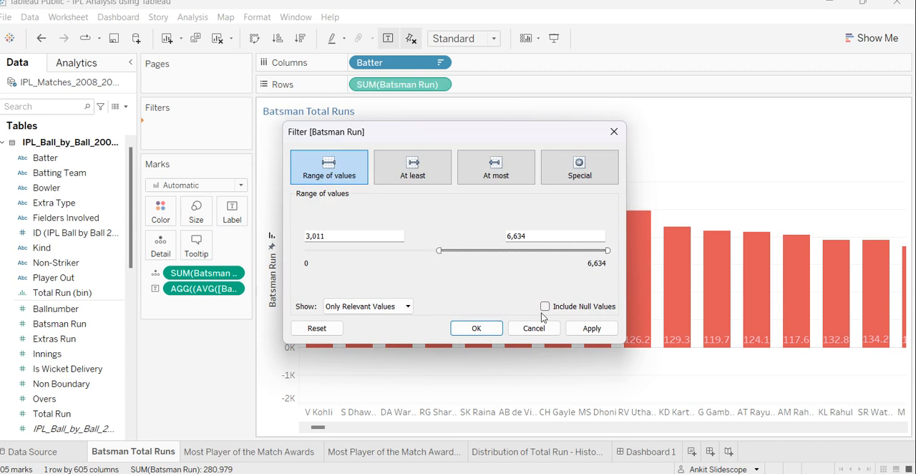
pyautogui.click(580, 328)
pyautogui.click(501, 329)
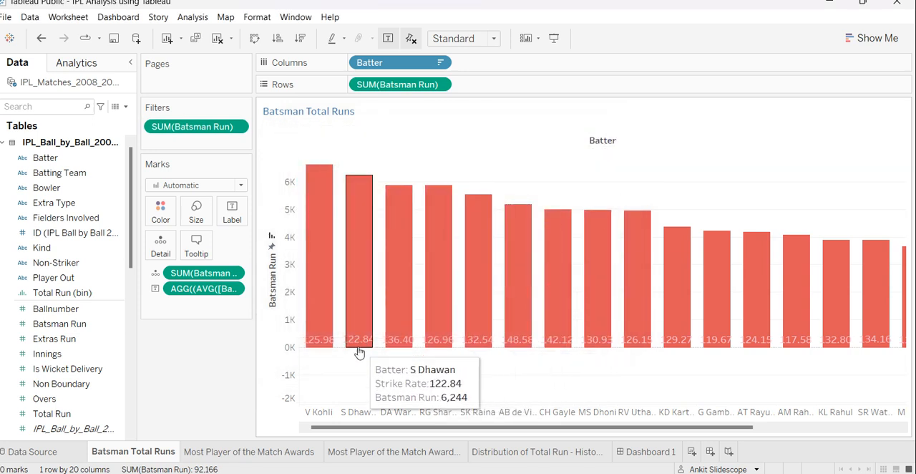
pyautogui.moveTo(523, 427); pyautogui.dragTo(488, 412)
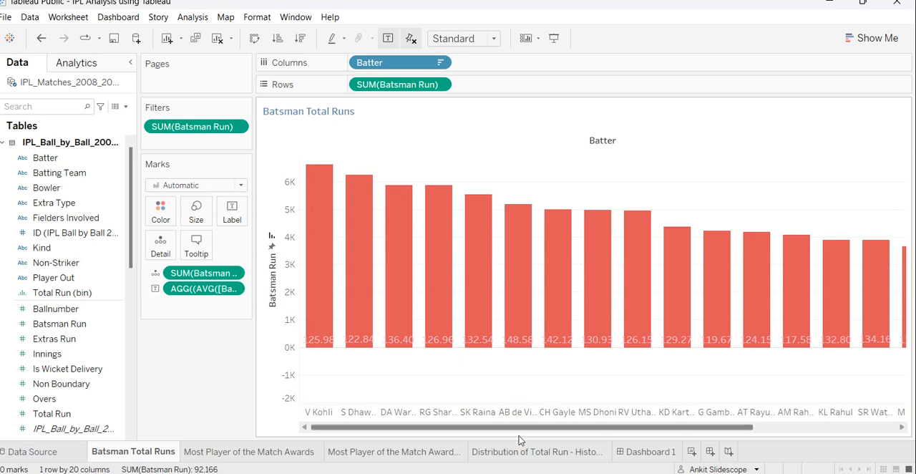
# On Dashboard 1, widen the Batsman Total Runs chart against the histogram and reduce the height of the lower chart row.
pyautogui.click(634, 452)
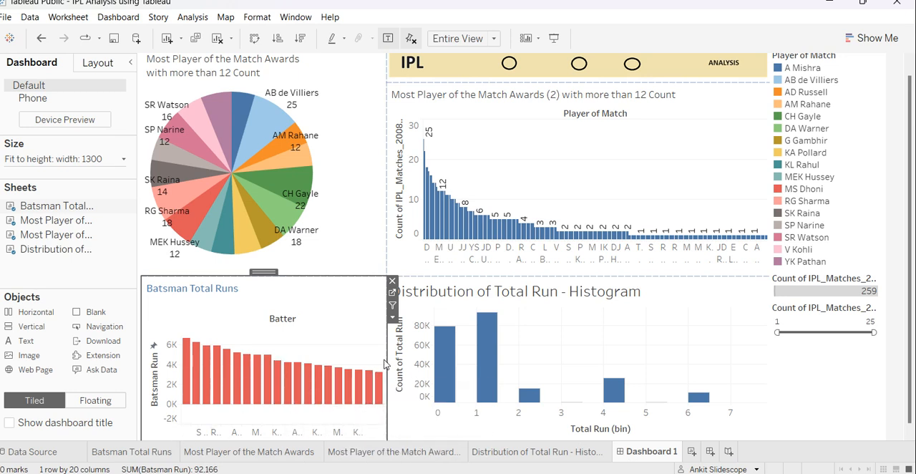
pyautogui.moveTo(386, 361); pyautogui.dragTo(512, 354)
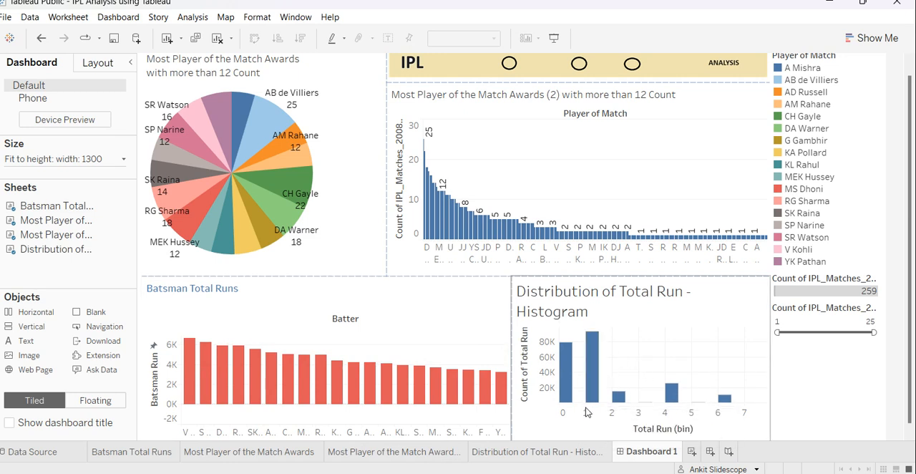
pyautogui.moveTo(518, 373); pyautogui.dragTo(572, 355)
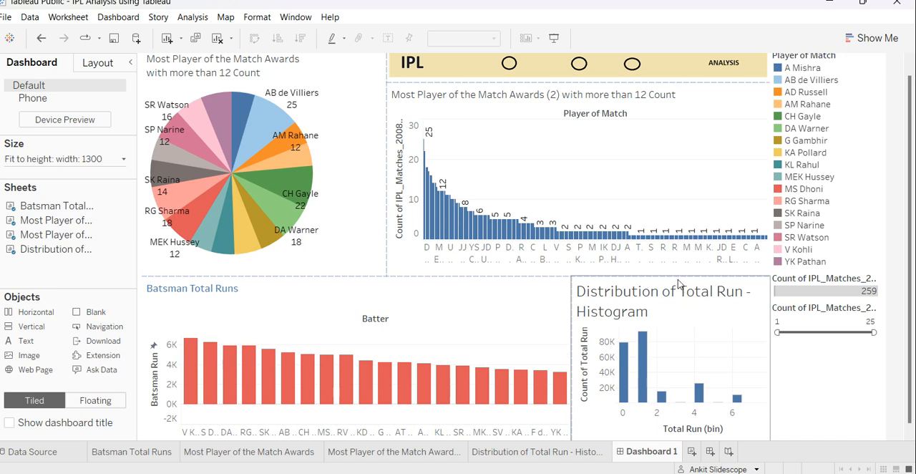
pyautogui.moveTo(677, 275); pyautogui.dragTo(676, 300)
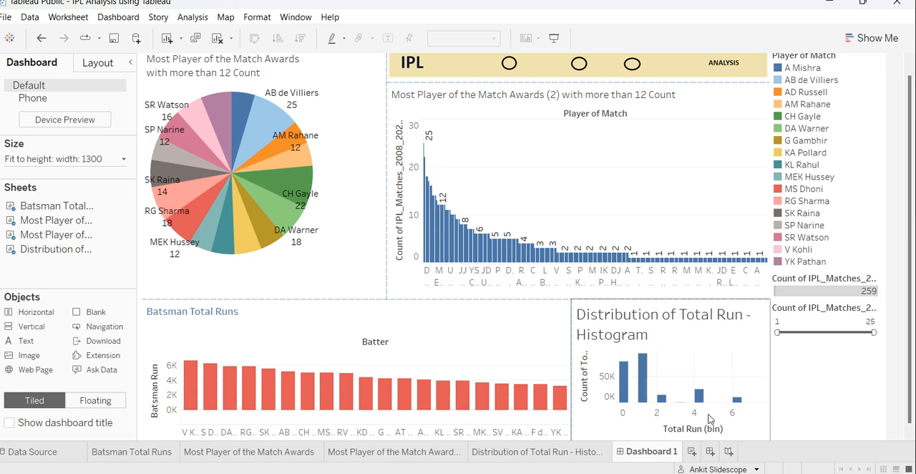
pyautogui.moveTo(704, 392)
pyautogui.click(777, 383)
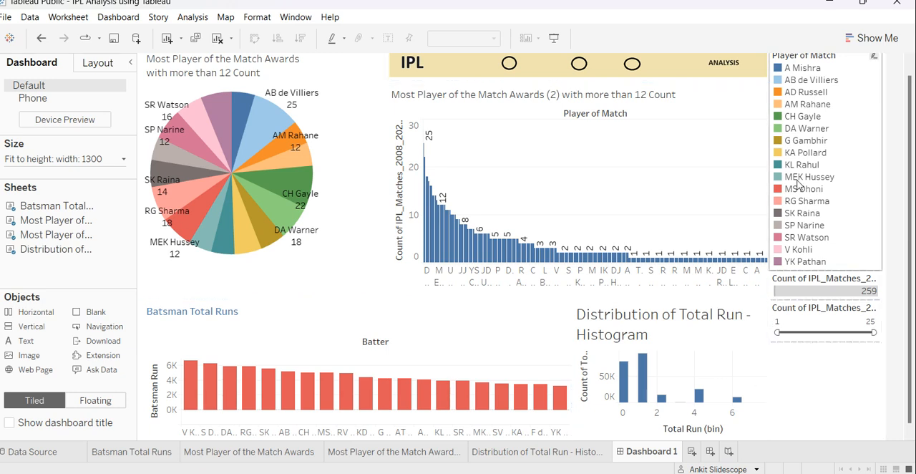
# Preview the dashboard in presentation mode and try the match-count range filter with maximums of 12 and 24.
pyautogui.scroll(1, 798, 184)
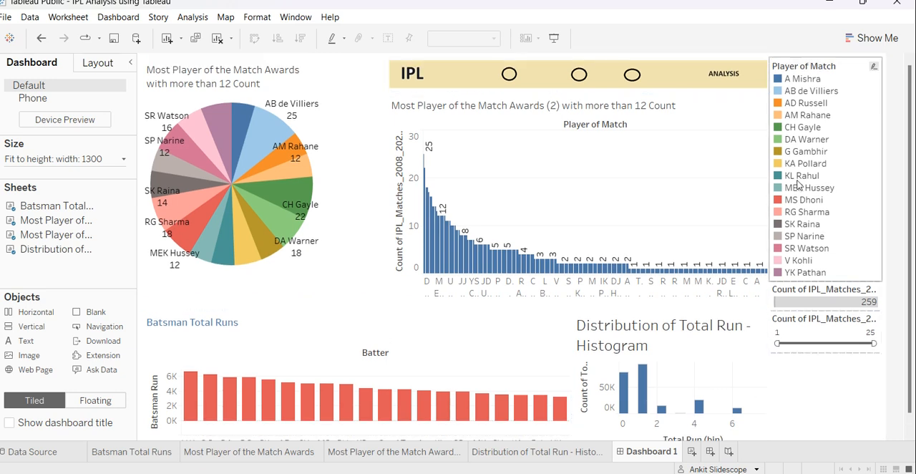
pyautogui.click(554, 37)
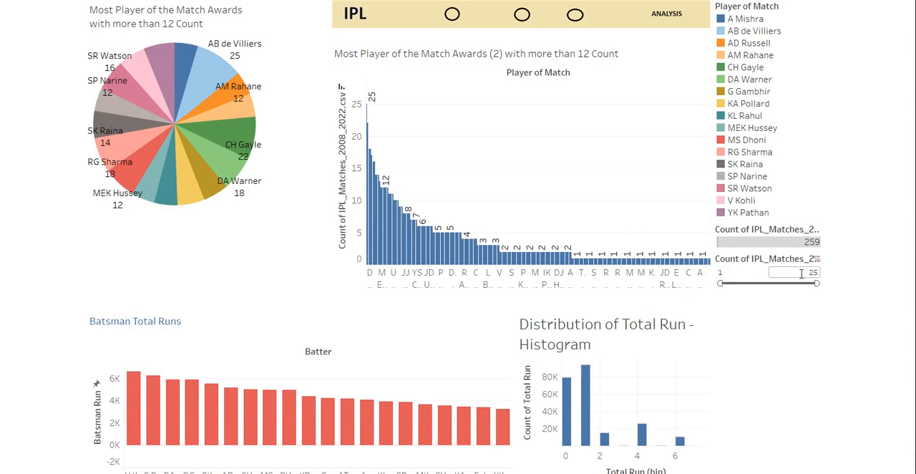
pyautogui.moveTo(818, 284); pyautogui.dragTo(771, 287)
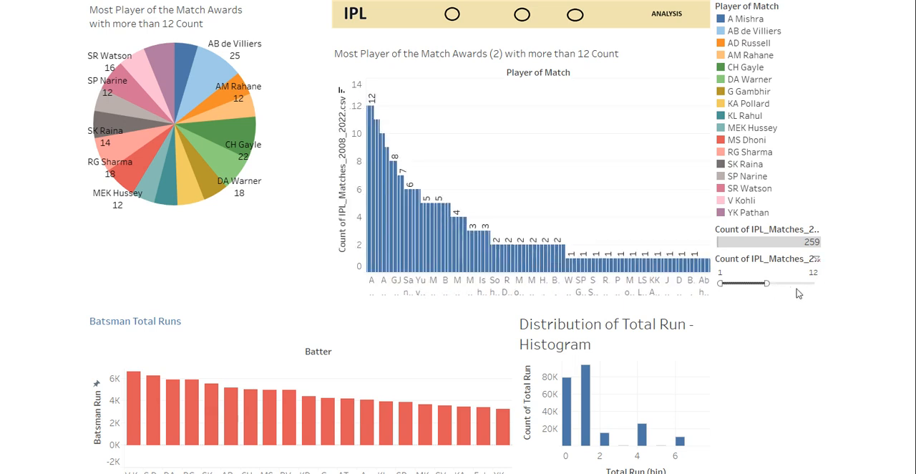
pyautogui.moveTo(768, 285); pyautogui.dragTo(814, 284)
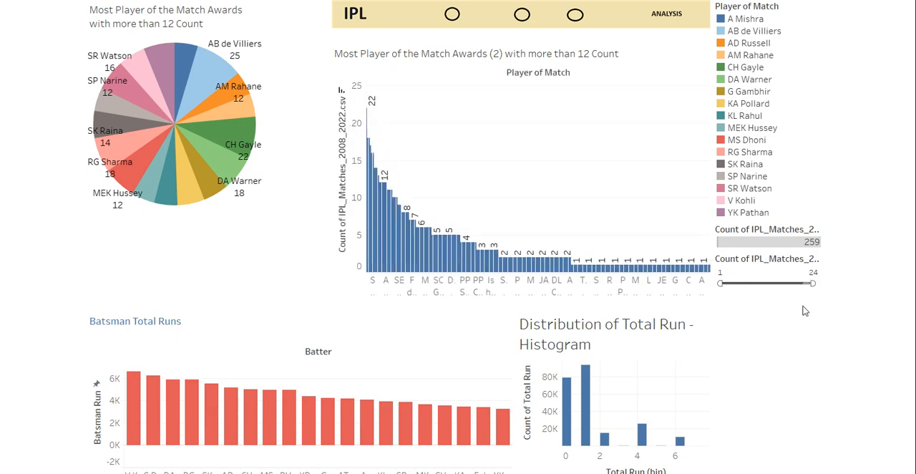
pyautogui.press('Escape')
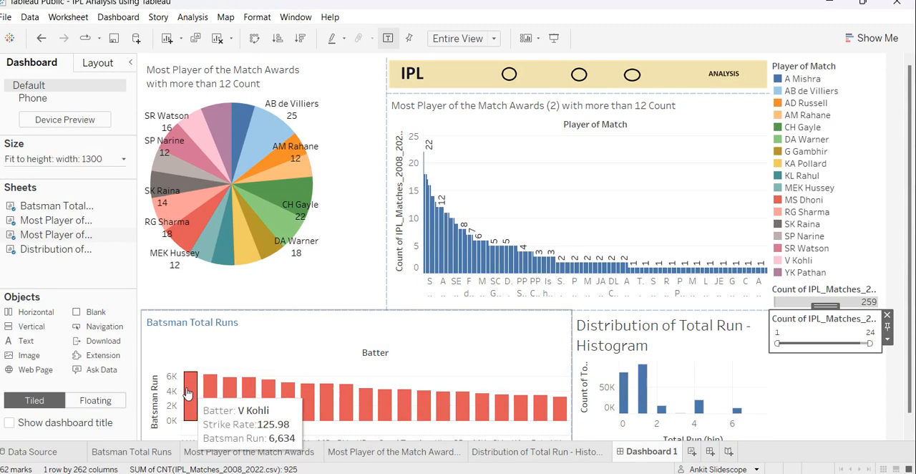
# Show the SUM(Batsman Run) filter control on the Batsman Total Runs worksheet and check the chart on Dashboard 1.
pyautogui.click(141, 451)
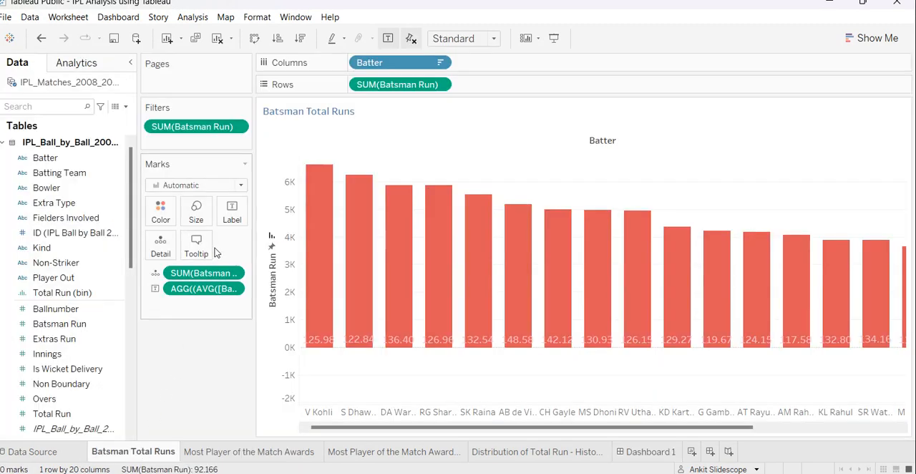
pyautogui.rightClick(199, 130)
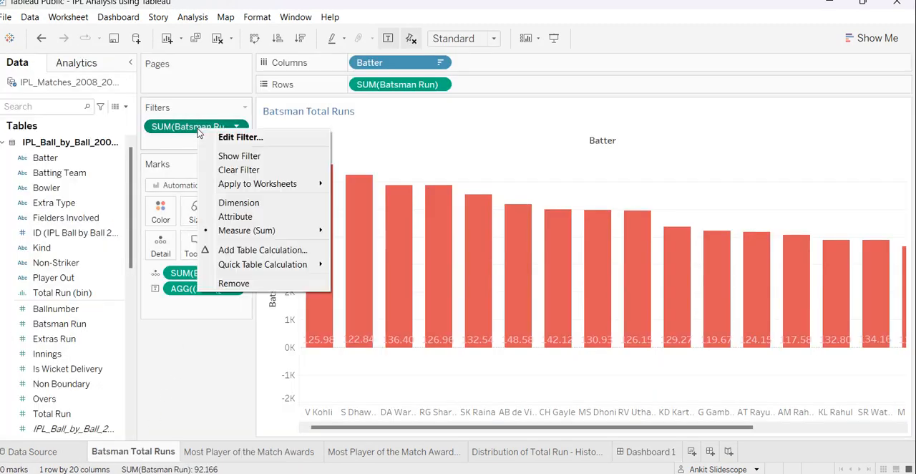
pyautogui.click(239, 156)
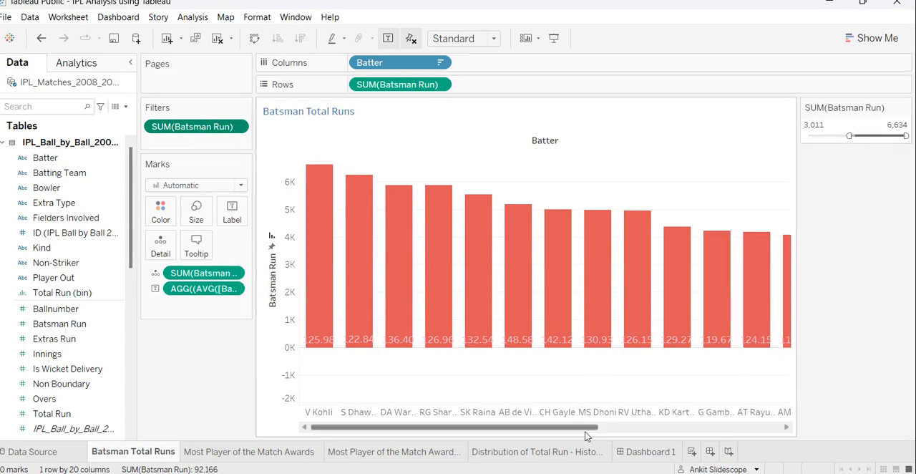
pyautogui.click(630, 453)
pyautogui.scroll(-1, 851, 354)
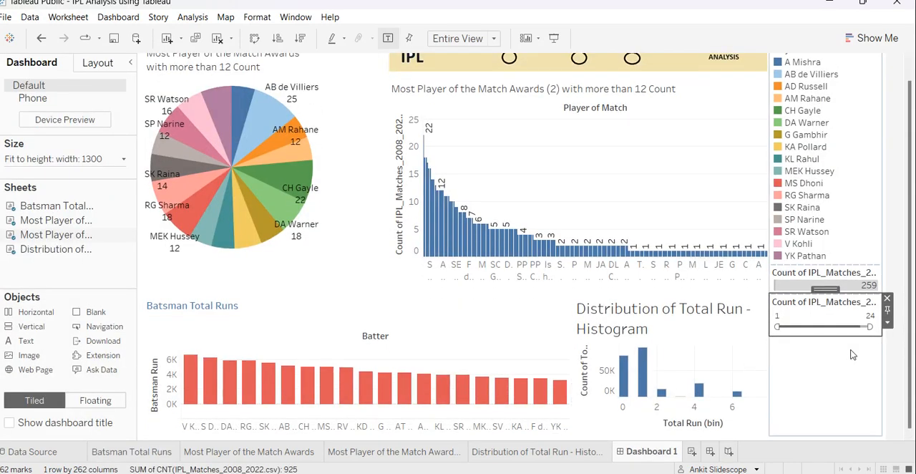
pyautogui.scroll(1, 852, 355)
pyautogui.click(439, 368)
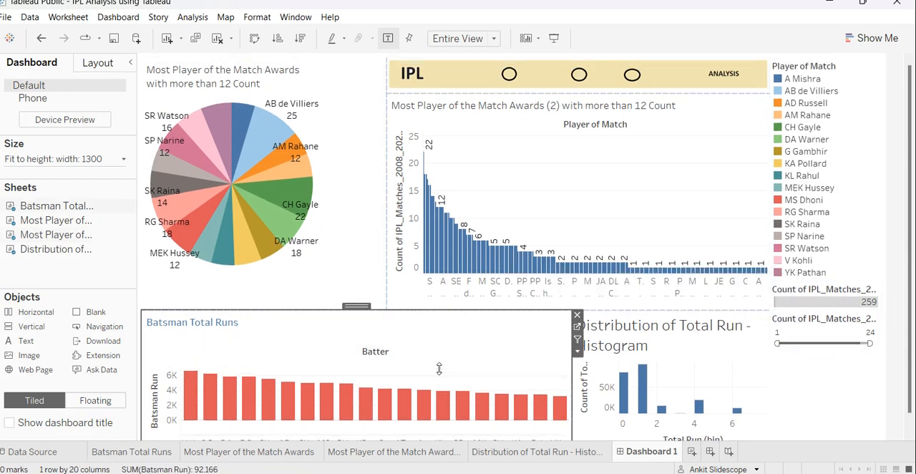
pyautogui.moveTo(193, 401)
# Create a new worksheet and place Batsman Run on Columns, using the Batsman Total Runs sheet as reference.
pyautogui.click(120, 452)
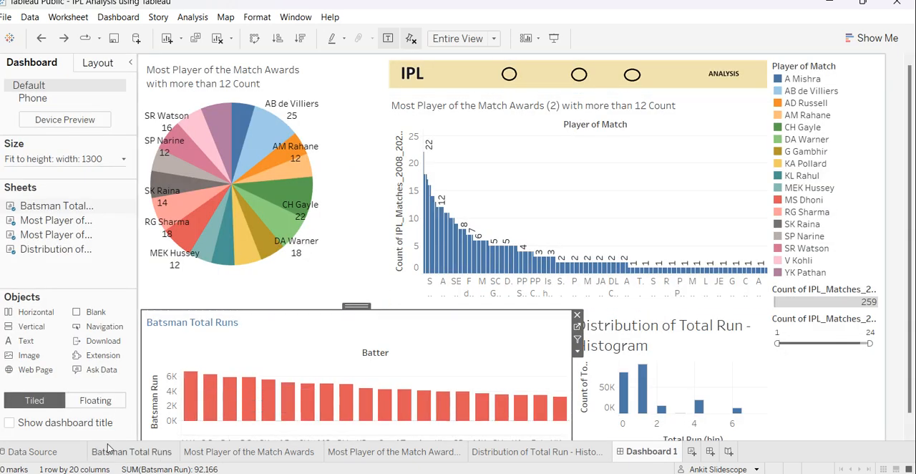
pyautogui.click(115, 451)
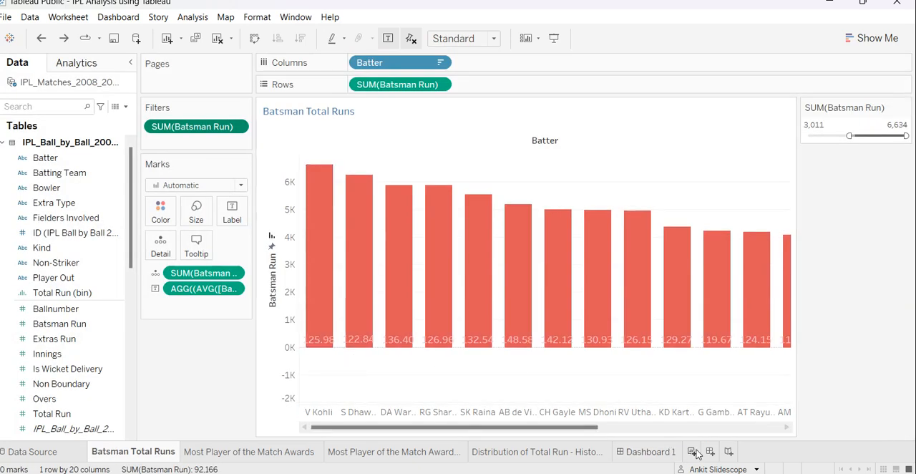
pyautogui.click(692, 453)
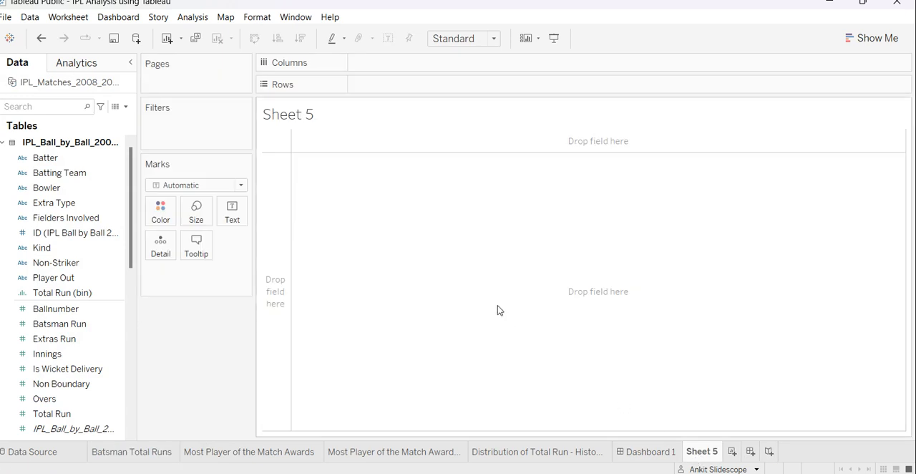
pyautogui.click(154, 452)
pyautogui.moveTo(166, 457)
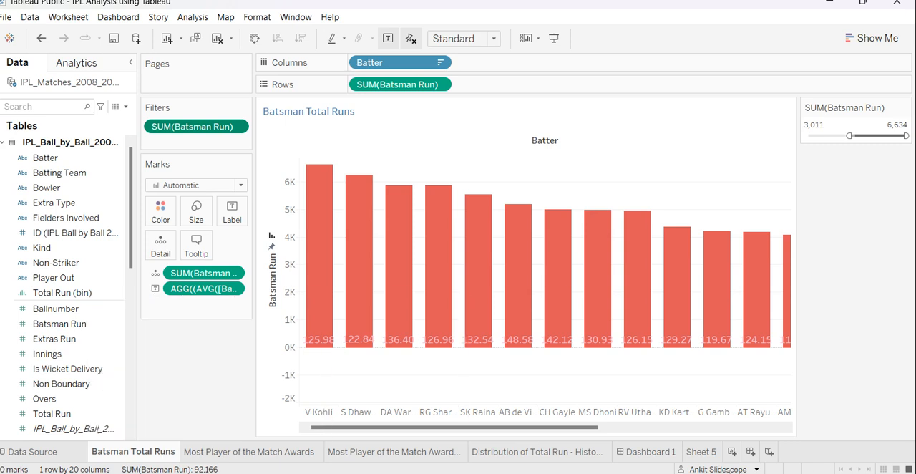
pyautogui.click(701, 450)
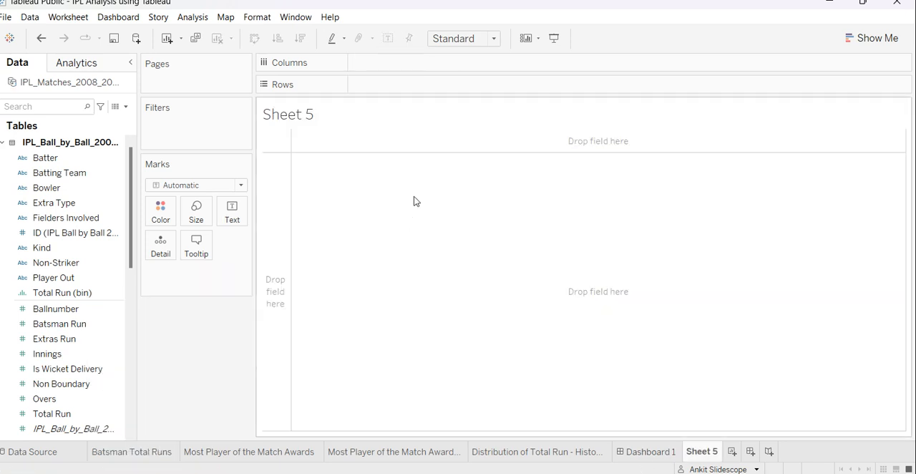
pyautogui.moveTo(62, 323); pyautogui.dragTo(380, 64)
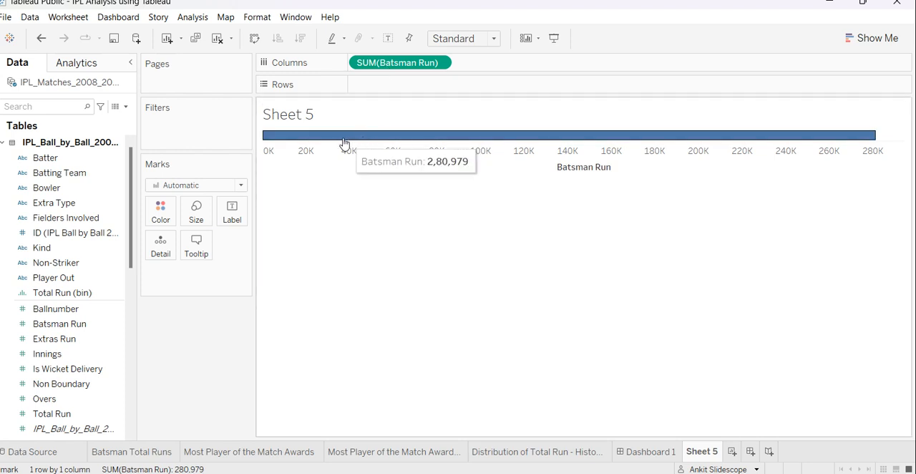
# Try to convert the Batsman Run bar to a text table, and undo the conversion.
pyautogui.moveTo(868, 145)
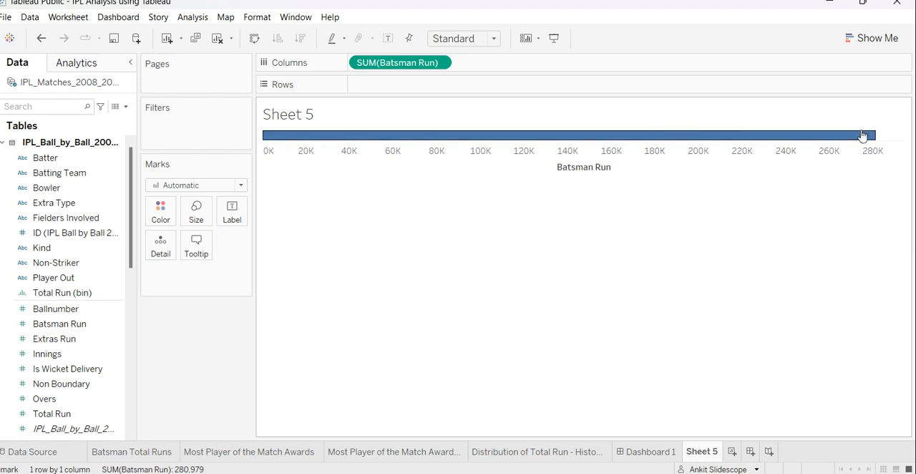
pyautogui.click(872, 38)
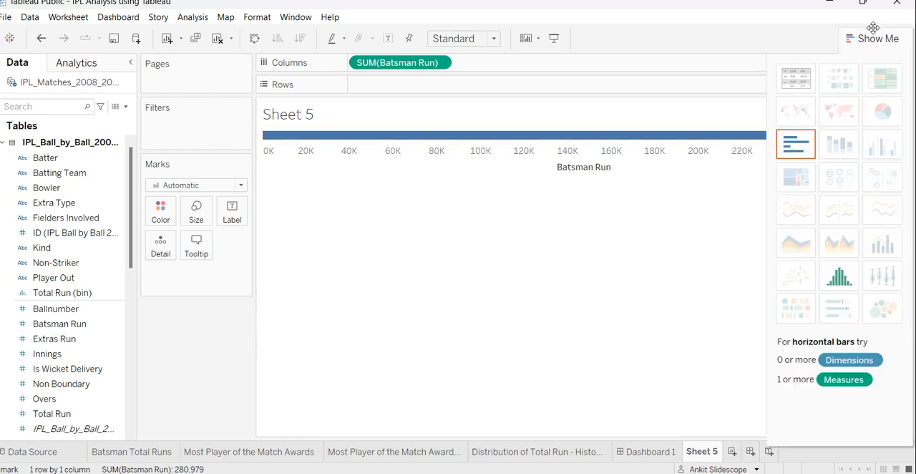
pyautogui.click(793, 82)
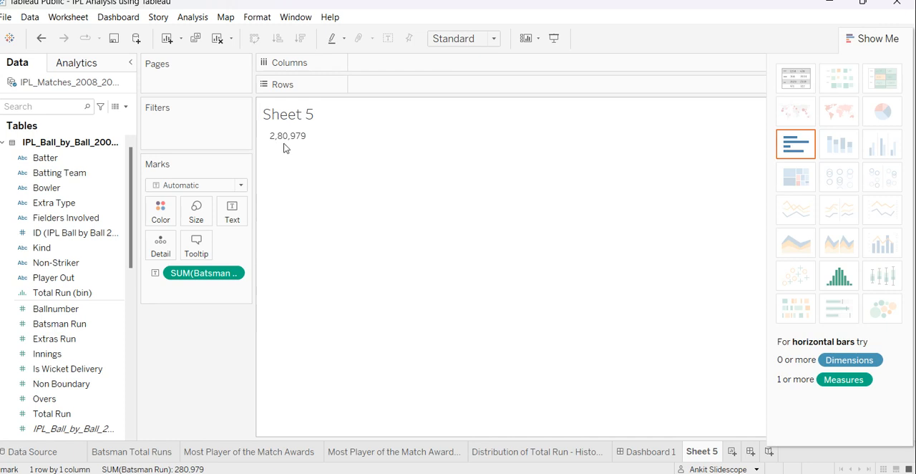
pyautogui.hotkey('ctrl', 'z')
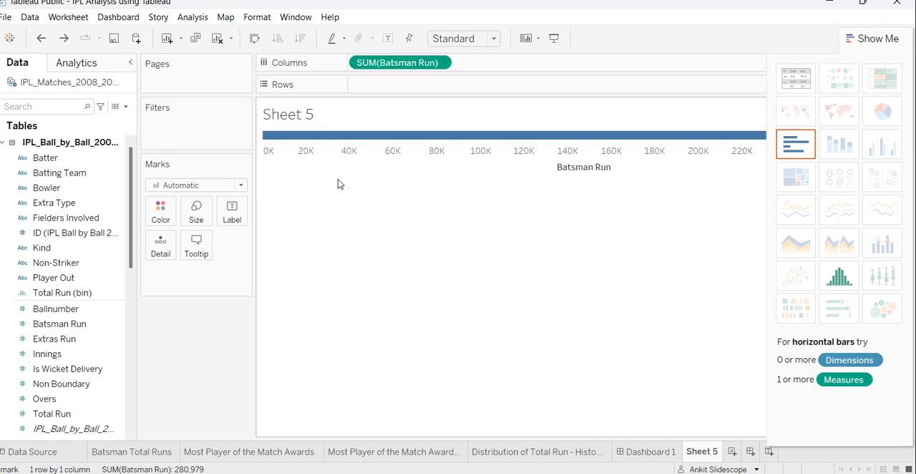
pyautogui.click(864, 39)
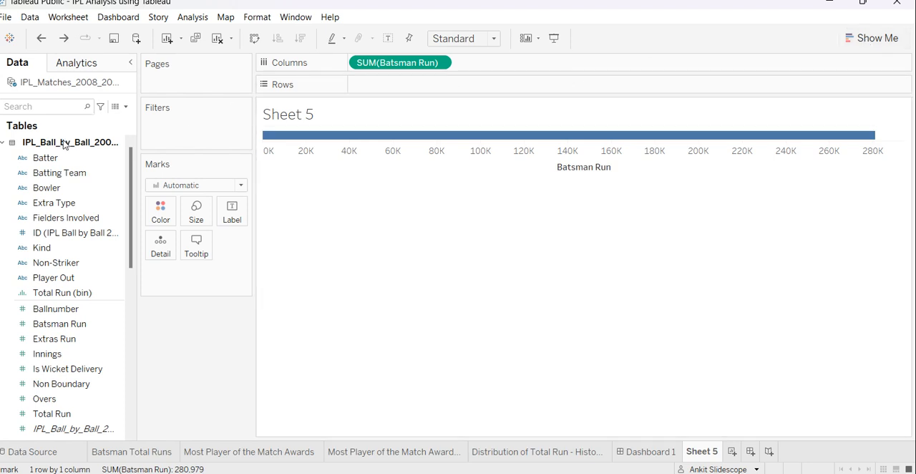
pyautogui.moveTo(46, 157); pyautogui.dragTo(408, 86)
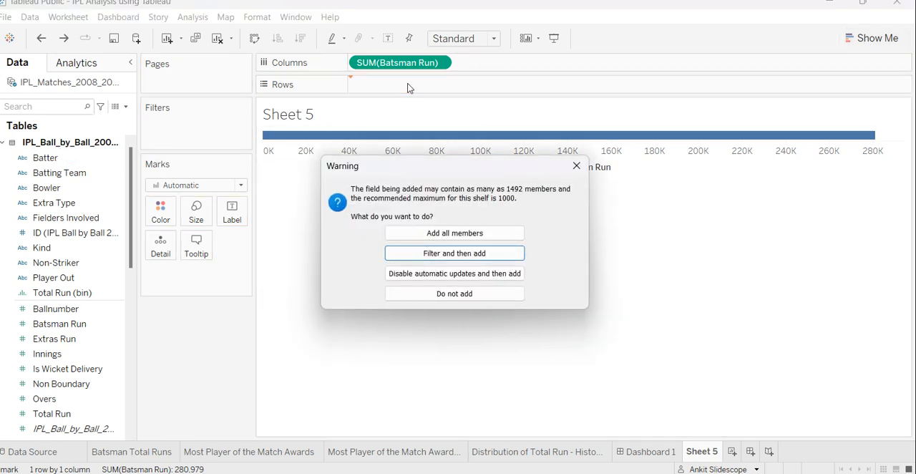
pyautogui.click(454, 241)
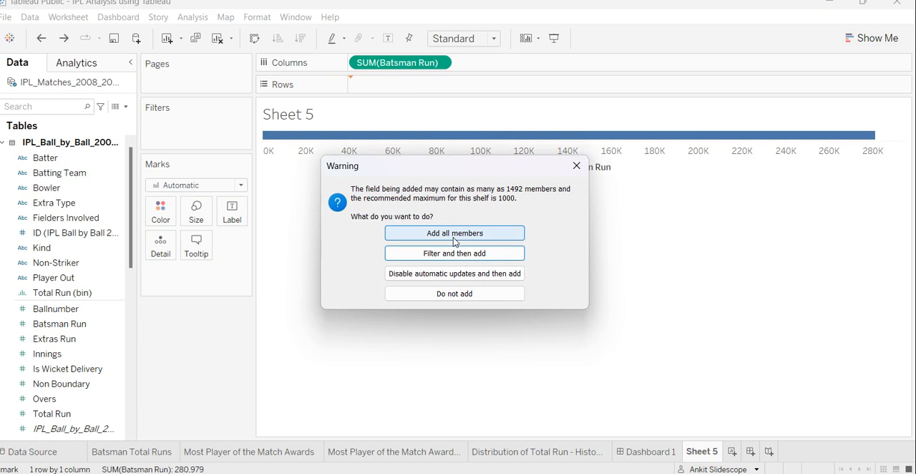
pyautogui.click(458, 252)
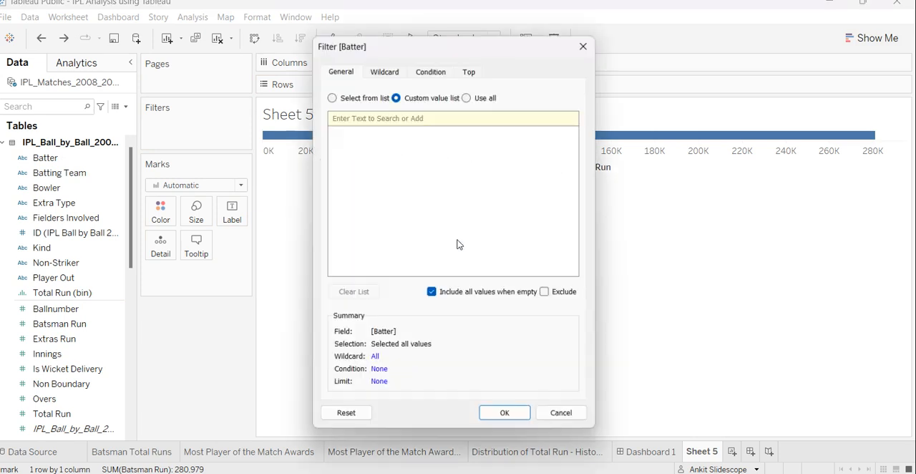
pyautogui.click(581, 48)
pyautogui.click(32, 202)
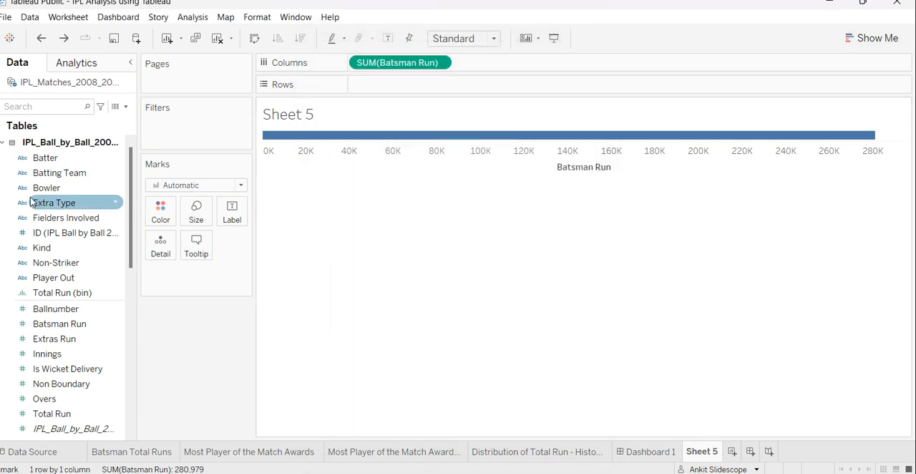
# Add the Batter field to Rows with all its members included.
pyautogui.moveTo(45, 158); pyautogui.dragTo(438, 90)
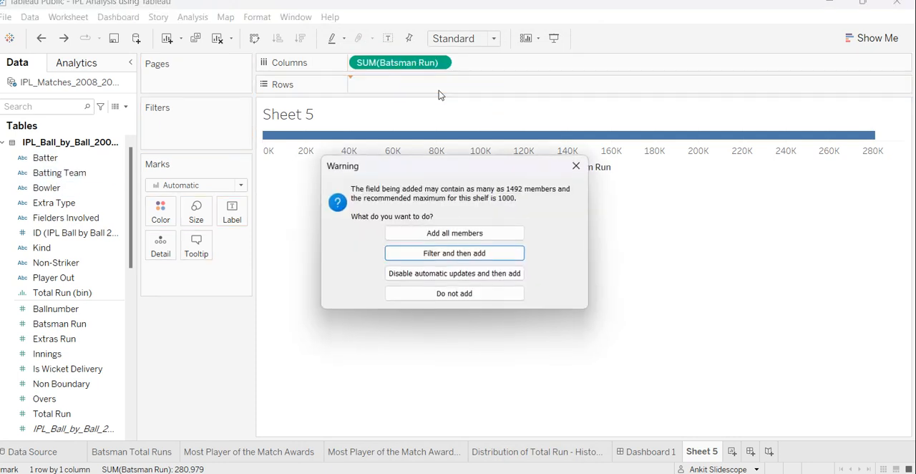
pyautogui.click(472, 233)
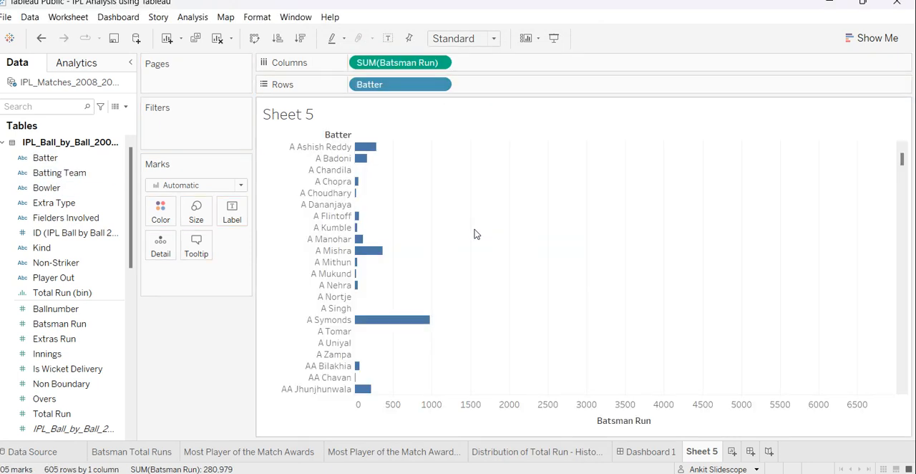
pyautogui.scroll(-15, 474, 234)
pyautogui.scroll(15, 483, 252)
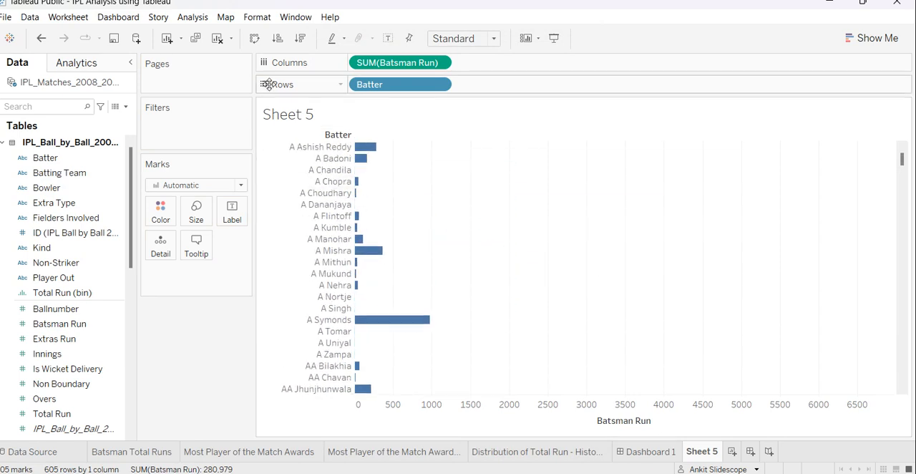
# Swap rows and columns so Batter runs across the chart, and sort the batters by Batsman Run in descending order.
pyautogui.click(254, 38)
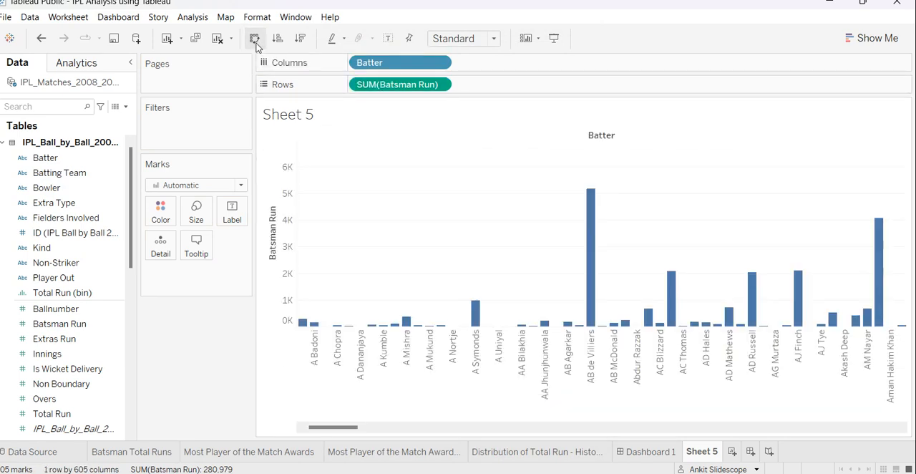
pyautogui.click(254, 38)
pyautogui.click(254, 38)
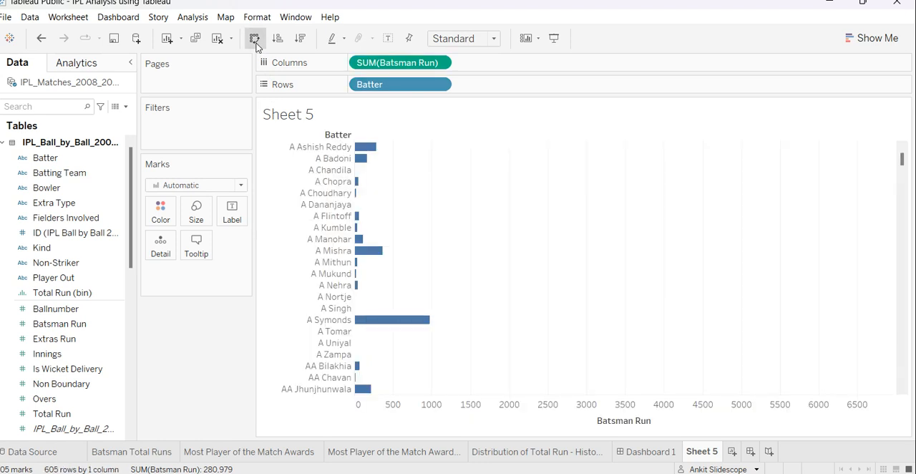
pyautogui.click(272, 200)
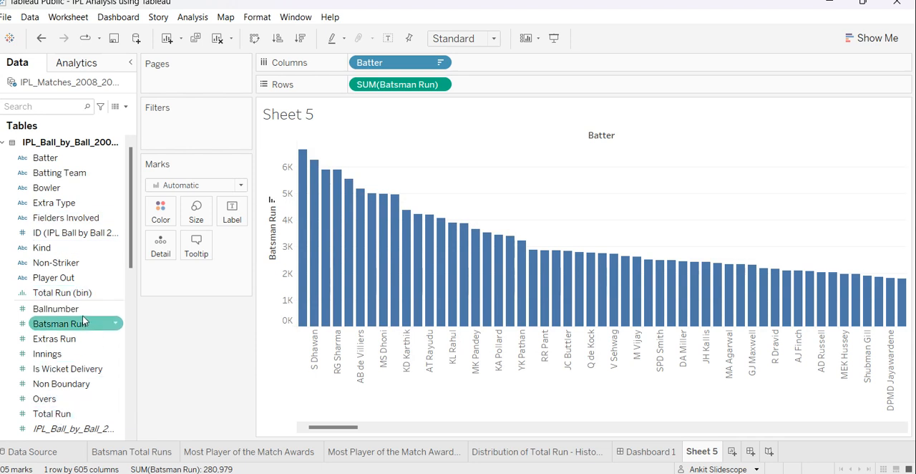
pyautogui.moveTo(59, 324); pyautogui.dragTo(210, 127)
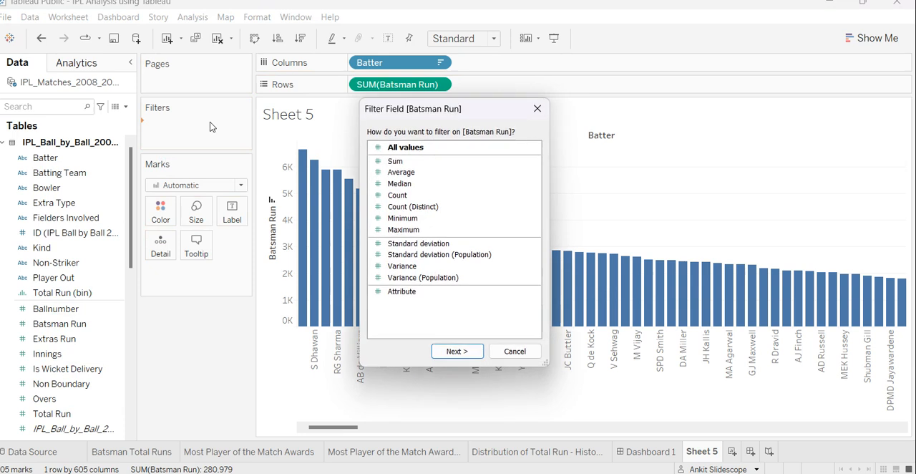
pyautogui.click(538, 107)
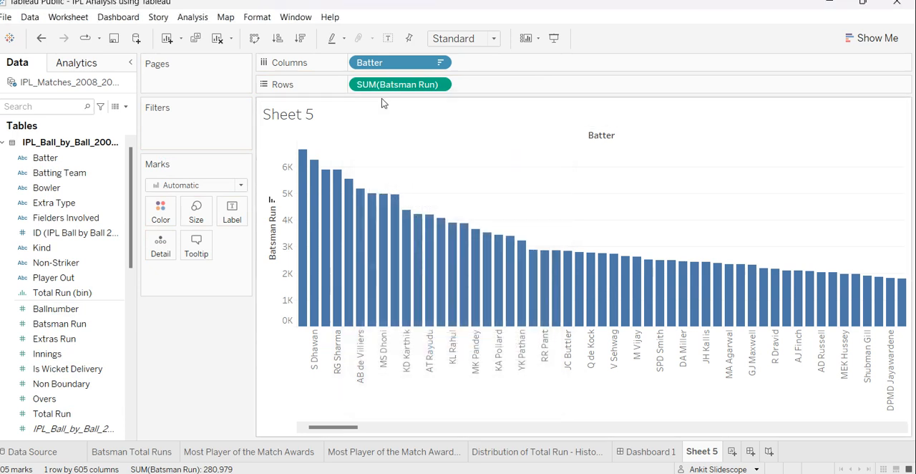
pyautogui.moveTo(426, 85); pyautogui.dragTo(212, 128)
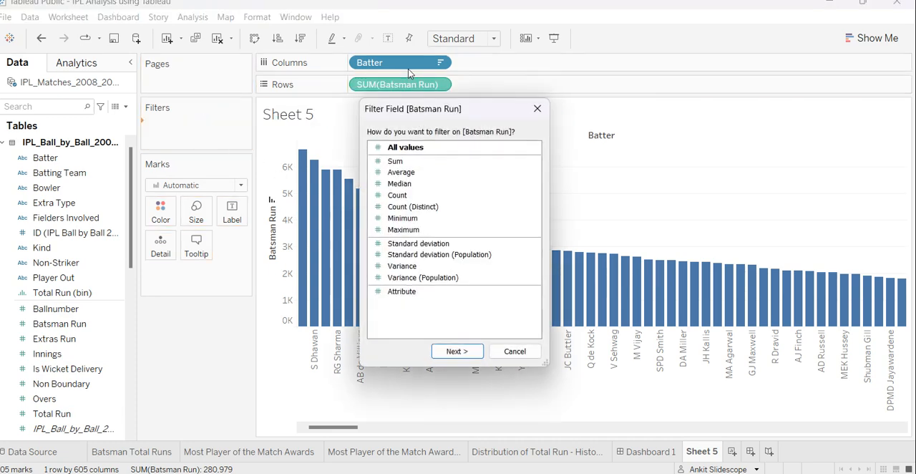
pyautogui.click(537, 108)
pyautogui.moveTo(403, 90)
pyautogui.mouseDown()
pyautogui.moveTo(236, 125)
pyautogui.moveTo(368, 87)
pyautogui.moveTo(406, 91)
pyautogui.moveTo(229, 119)
pyautogui.moveTo(462, 91)
pyautogui.moveTo(416, 87)
pyautogui.mouseUp()
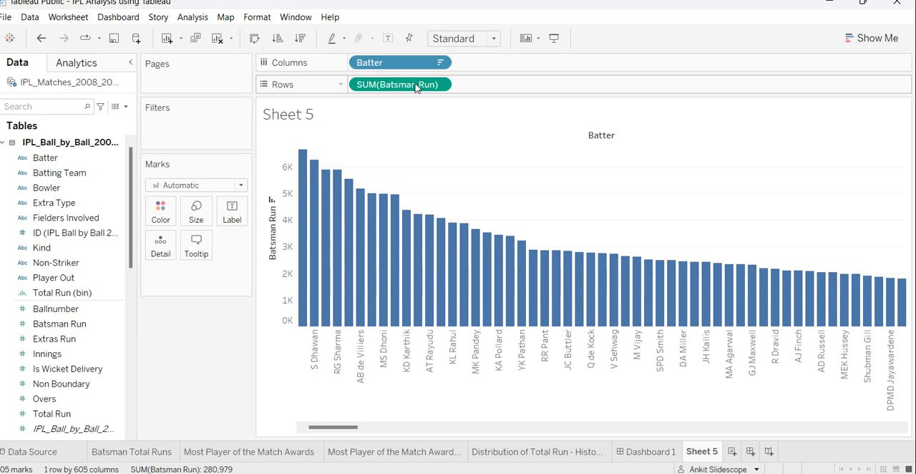
# Start a filter on Batsman Run, and examine one batter's repeated ball-by-ball entries in the IPL_Ball_by_Ball_2008_2022 workbook in Excel.
pyautogui.moveTo(416, 87); pyautogui.dragTo(220, 133)
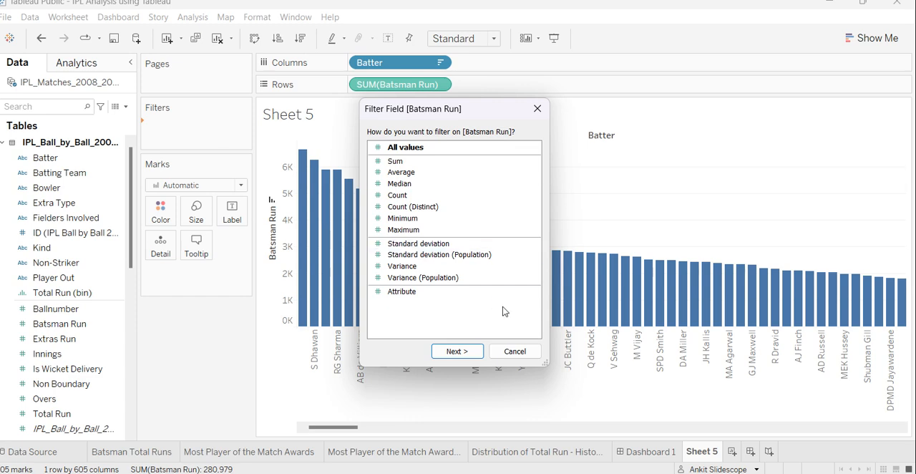
pyautogui.moveTo(469, 472)
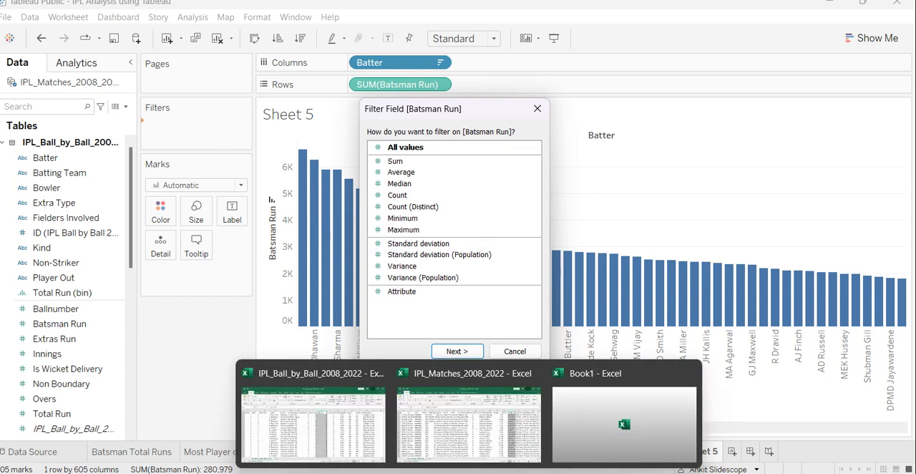
pyautogui.click(301, 417)
pyautogui.click(385, 276)
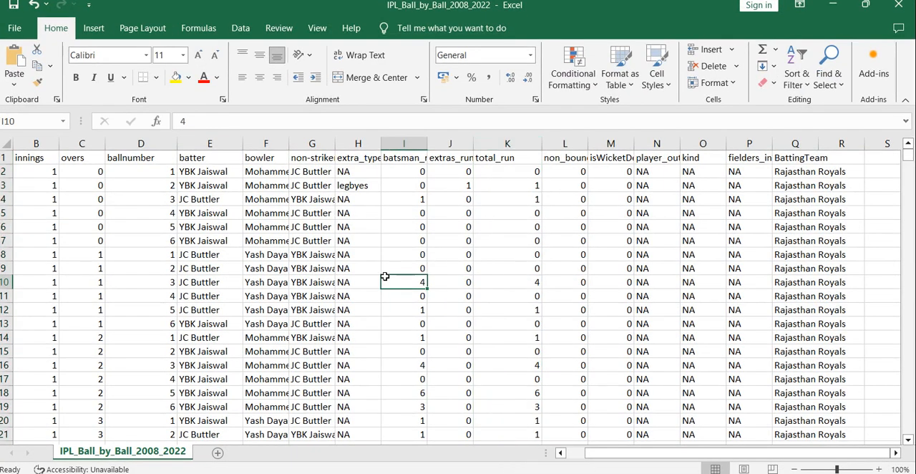
pyautogui.click(199, 174)
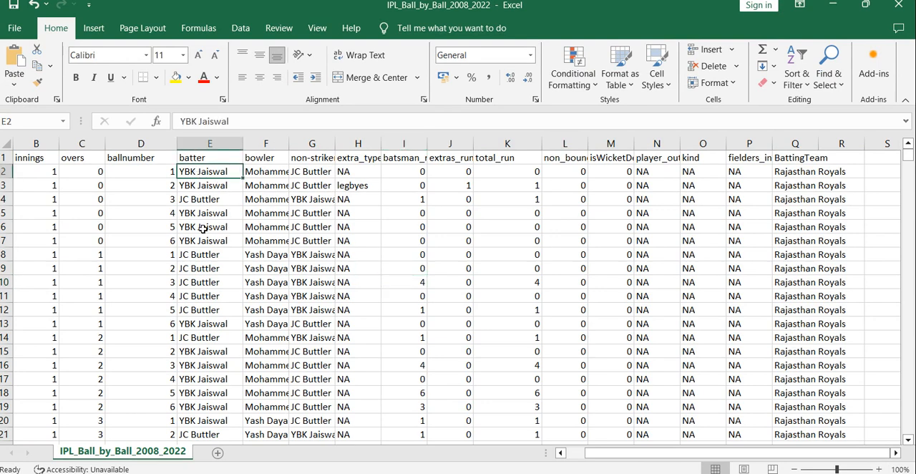
pyautogui.keyDown('ctrl'); pyautogui.click(211, 189); pyautogui.keyUp('ctrl')
pyautogui.keyDown('ctrl'); pyautogui.click(210, 225); pyautogui.keyUp('ctrl')
pyautogui.moveTo(207, 242); pyautogui.dragTo(211, 223)
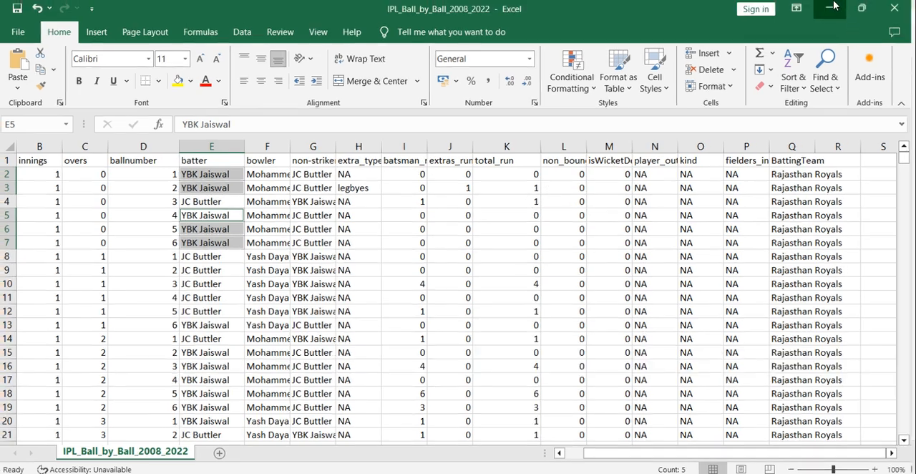
pyautogui.click(830, 8)
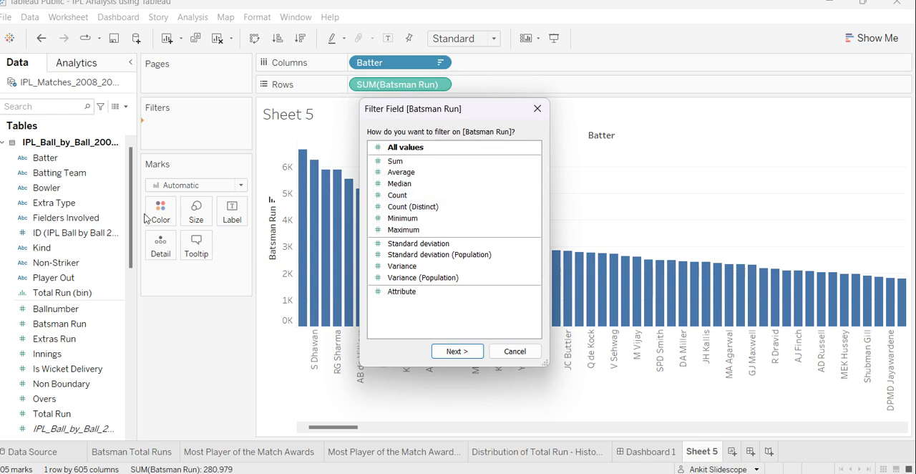
# Return to the Batsman Run filter, choose Sum as its aggregation and proceed to the range settings.
pyautogui.click(417, 164)
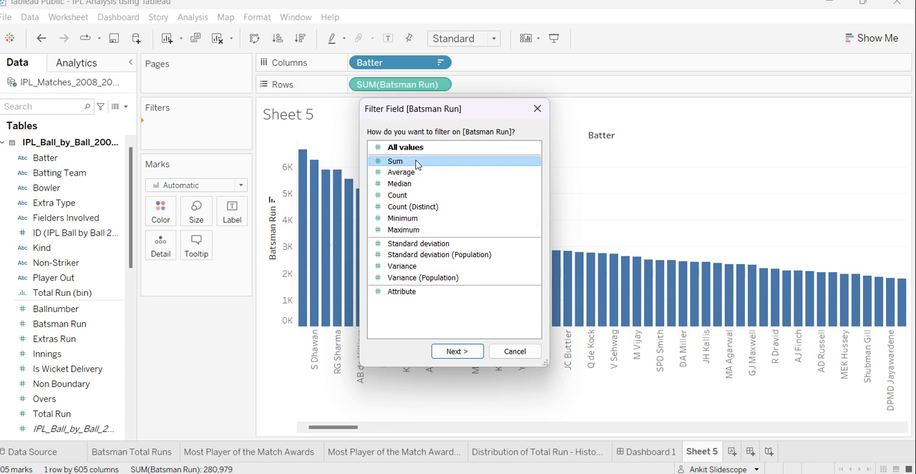
pyautogui.click(457, 350)
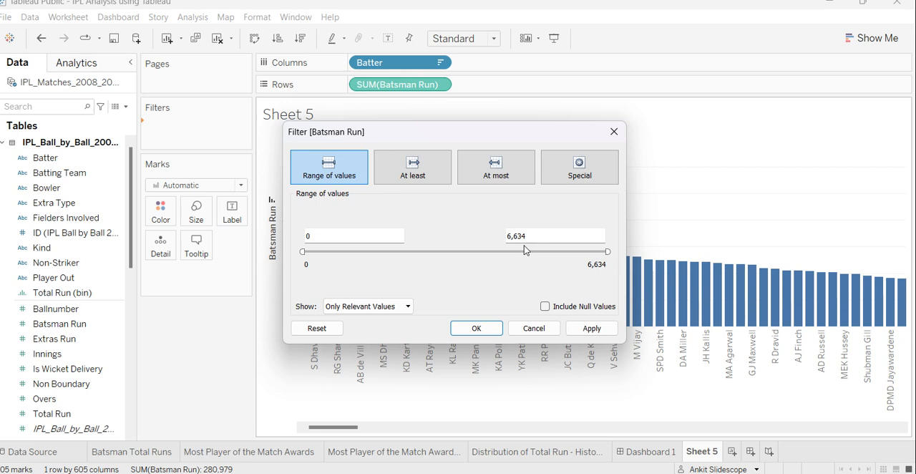
# Set the minimum of the Batsman Run filter's range of values to 3,000.
pyautogui.doubleClick(320, 242)
pyautogui.write('3000')
pyautogui.press('BackSpace')
pyautogui.press('BackSpace')
pyautogui.write('00')
pyautogui.click(369, 279)
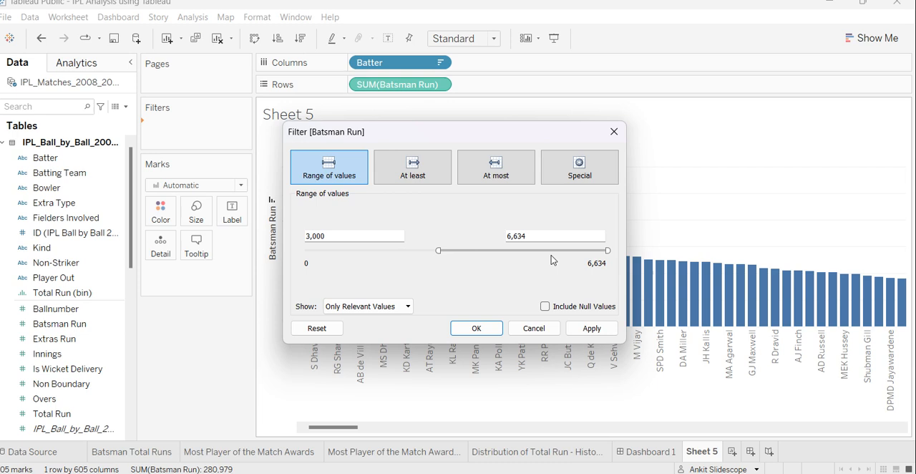
# Compare the filter's At least and At most options, and return to Range of values.
pyautogui.click(411, 181)
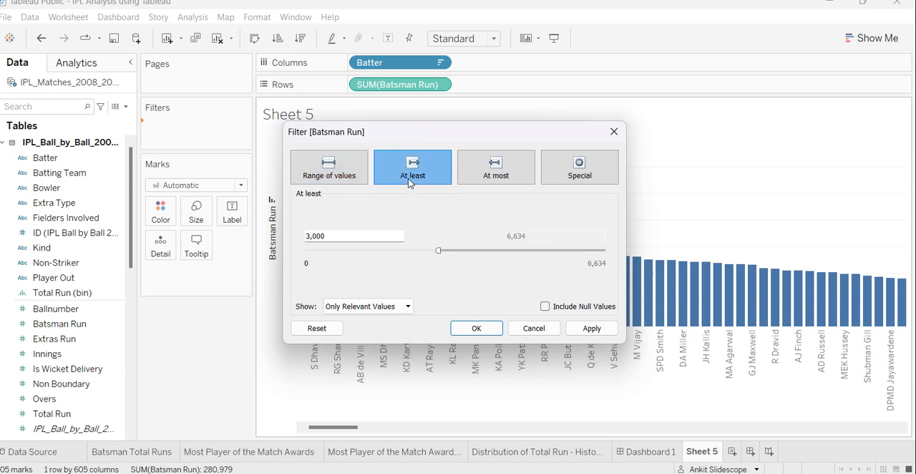
pyautogui.click(497, 166)
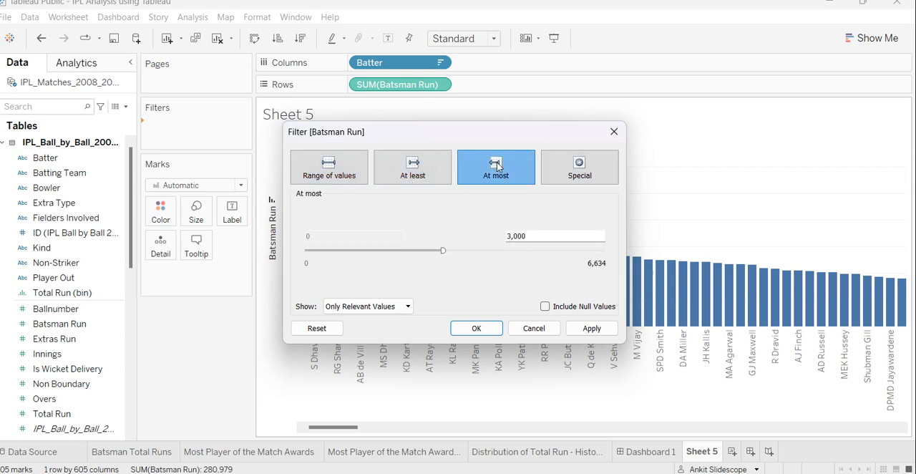
pyautogui.click(415, 167)
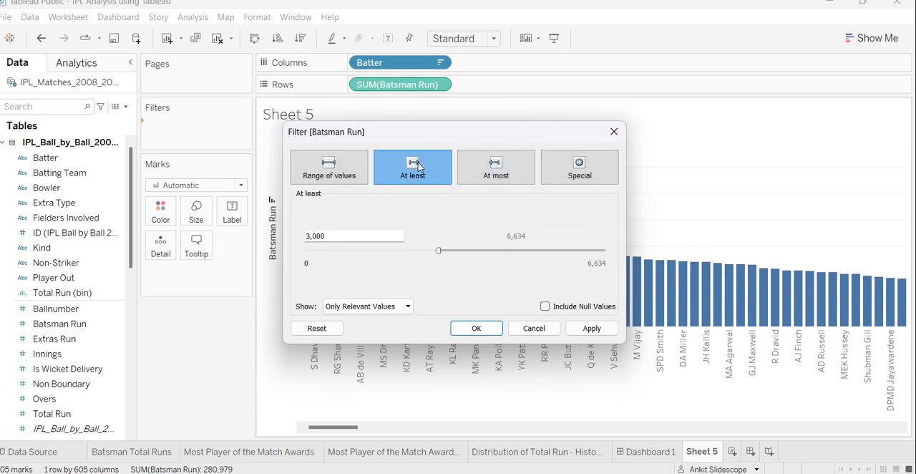
pyautogui.click(341, 178)
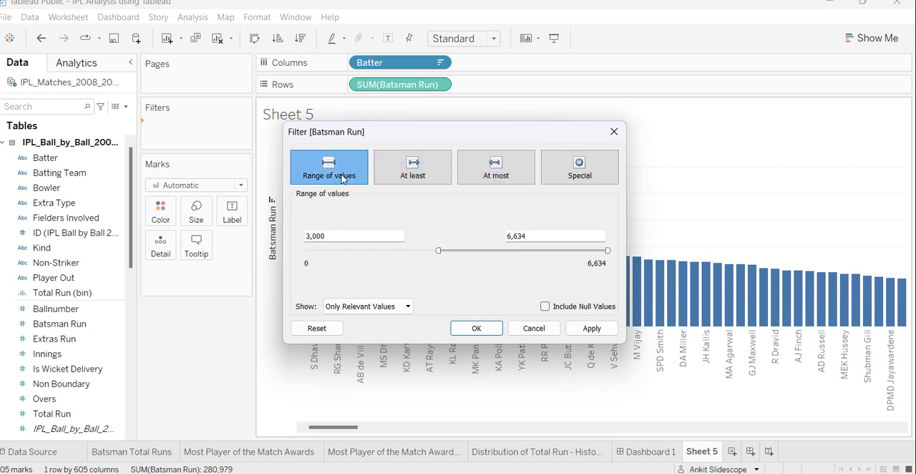
# Apply the Batsman Run range filter and show its slider control beside the chart.
pyautogui.click(591, 328)
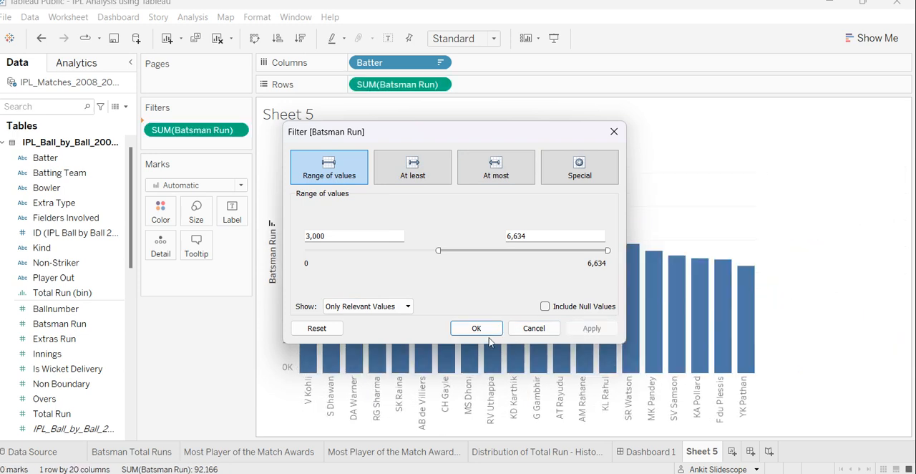
pyautogui.click(475, 327)
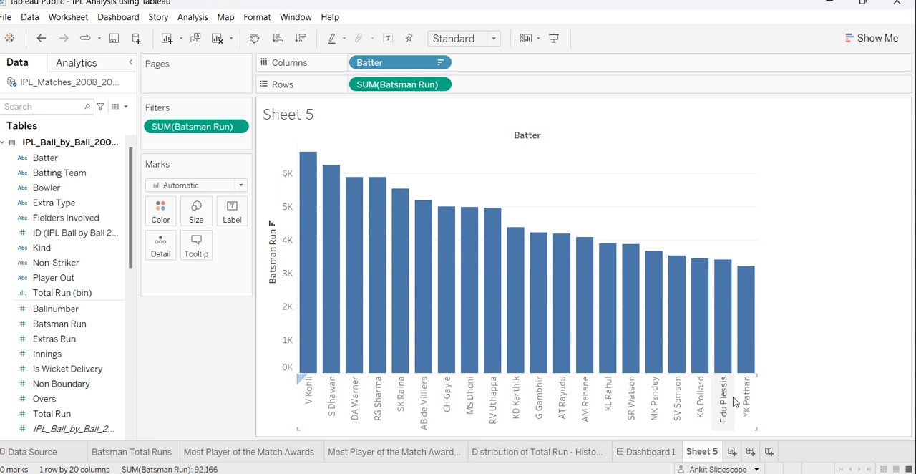
pyautogui.rightClick(175, 127)
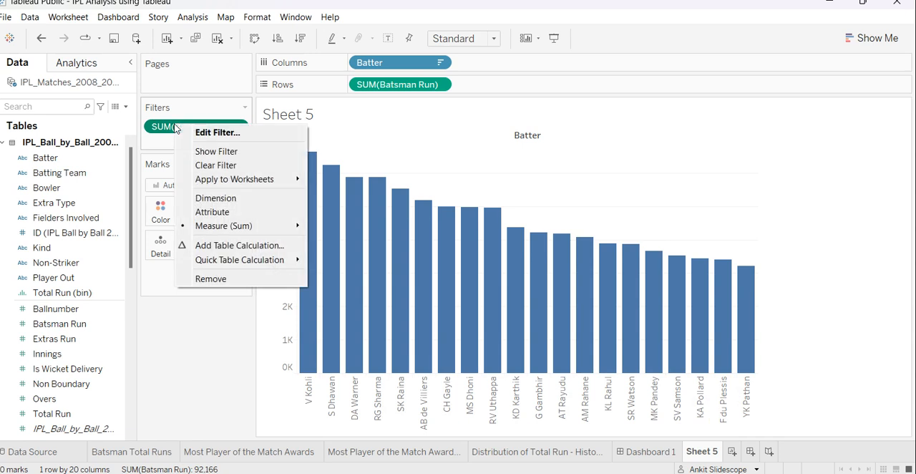
pyautogui.click(211, 150)
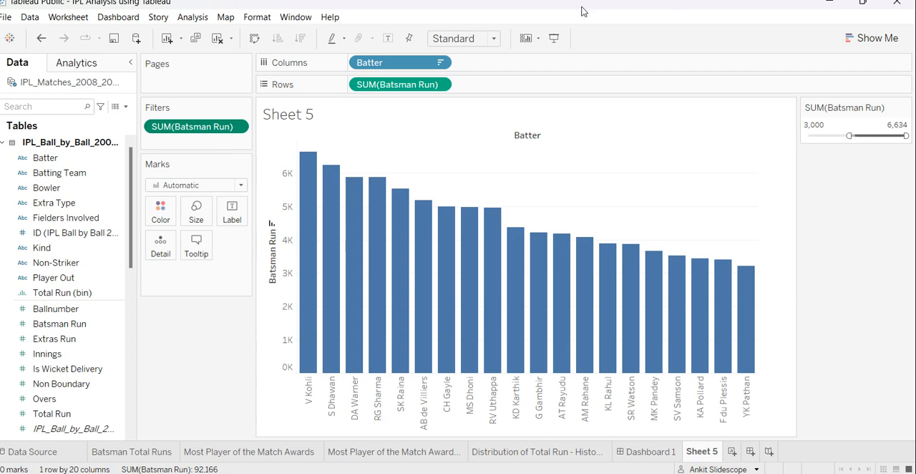
# In presentation mode, try a filter range of 1,478 to 1,718, inspect the bars, undo both range changes and leave the mode.
pyautogui.click(554, 38)
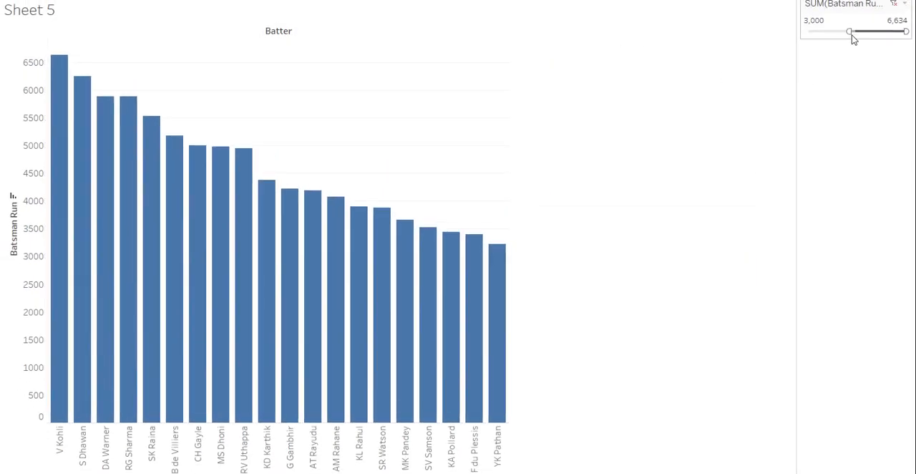
pyautogui.moveTo(851, 32); pyautogui.dragTo(827, 32)
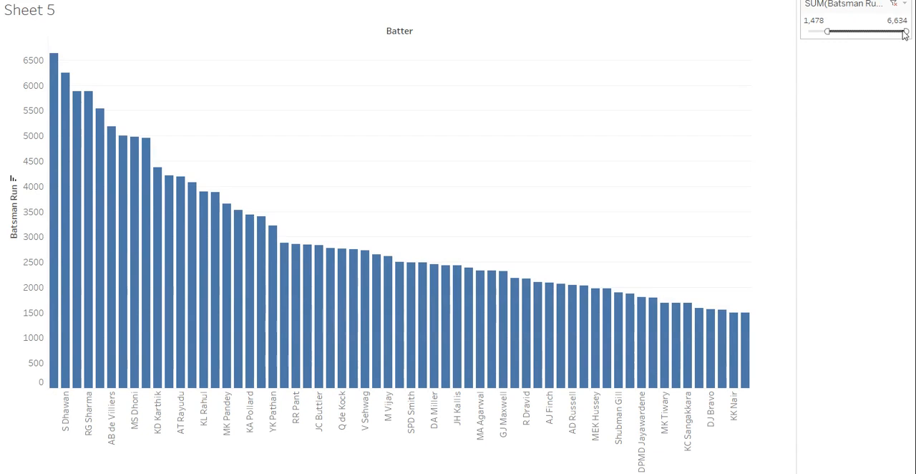
pyautogui.moveTo(902, 30); pyautogui.dragTo(832, 31)
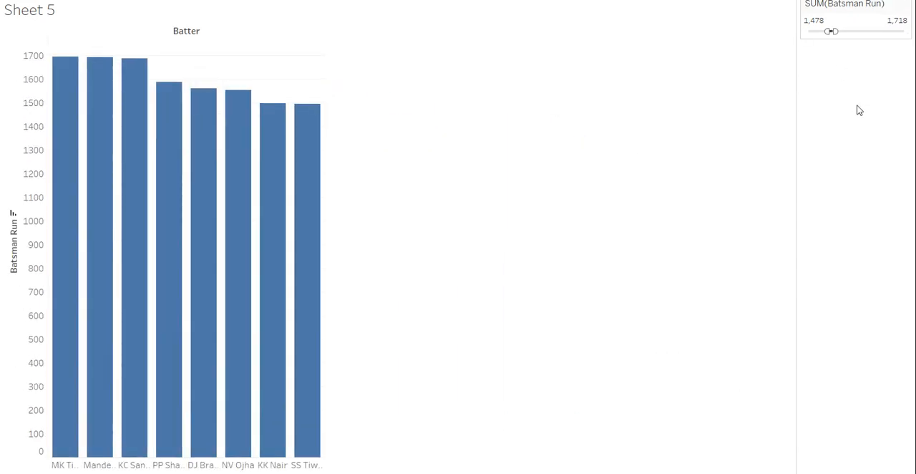
pyautogui.moveTo(72, 266)
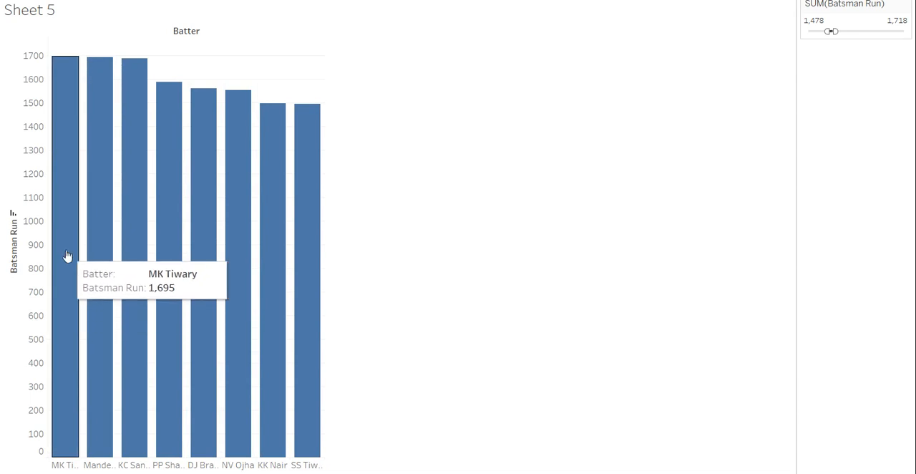
pyautogui.moveTo(143, 242)
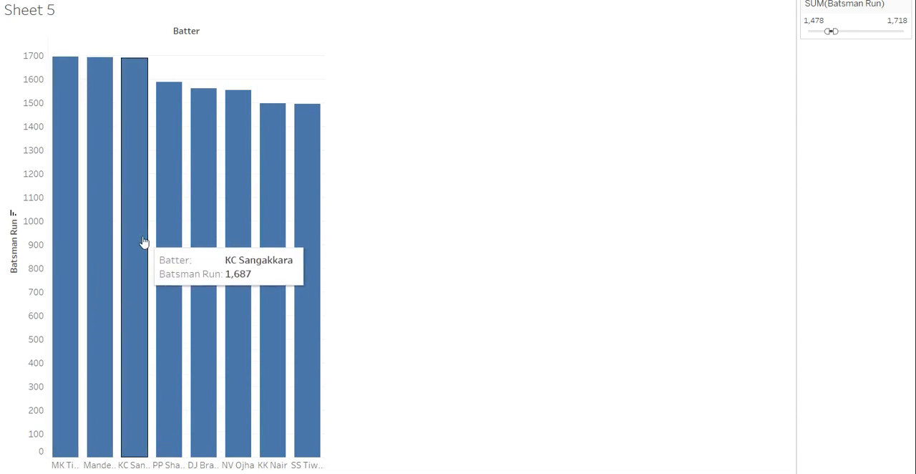
pyautogui.moveTo(176, 246)
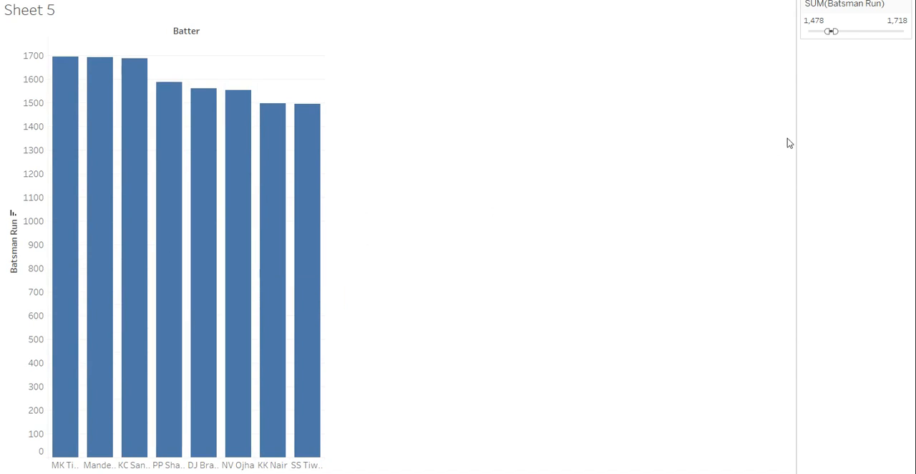
pyautogui.hotkey('ctrl', 'z')
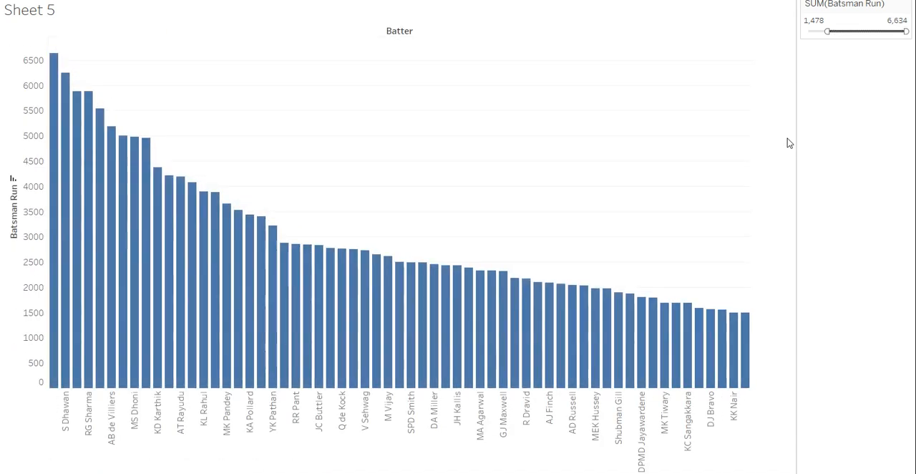
pyautogui.hotkey('ctrl', 'z')
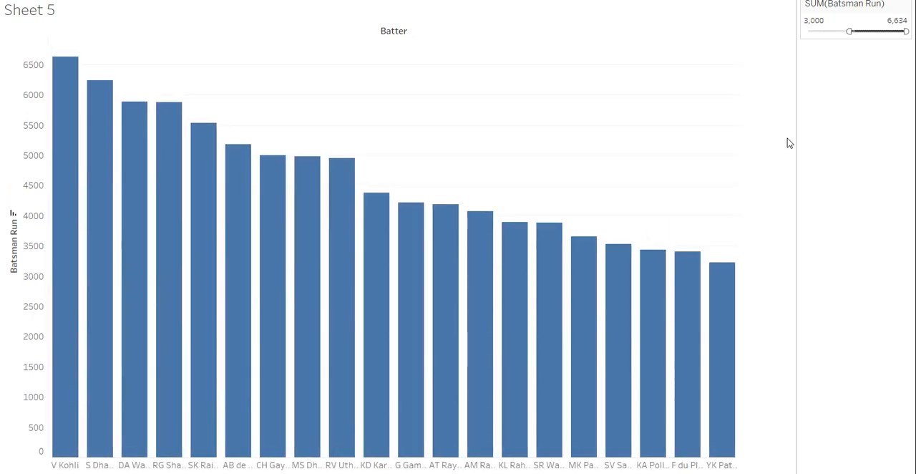
pyautogui.press('Escape')
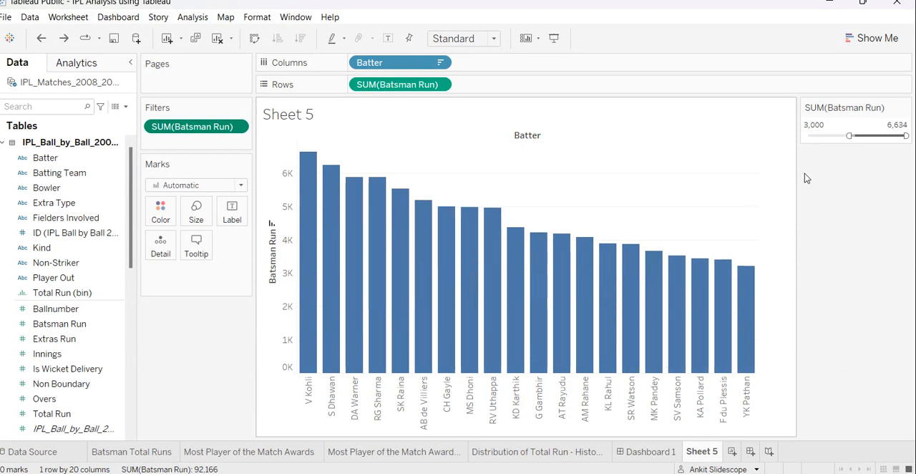
# Try a filter minimum of 4,076 and a pie chart of the batters, and undo these changes.
pyautogui.moveTo(847, 137); pyautogui.dragTo(865, 137)
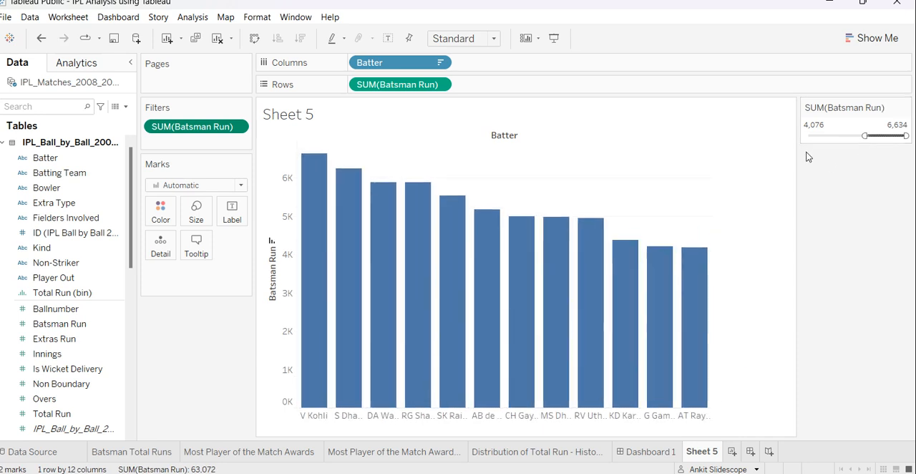
pyautogui.click(872, 38)
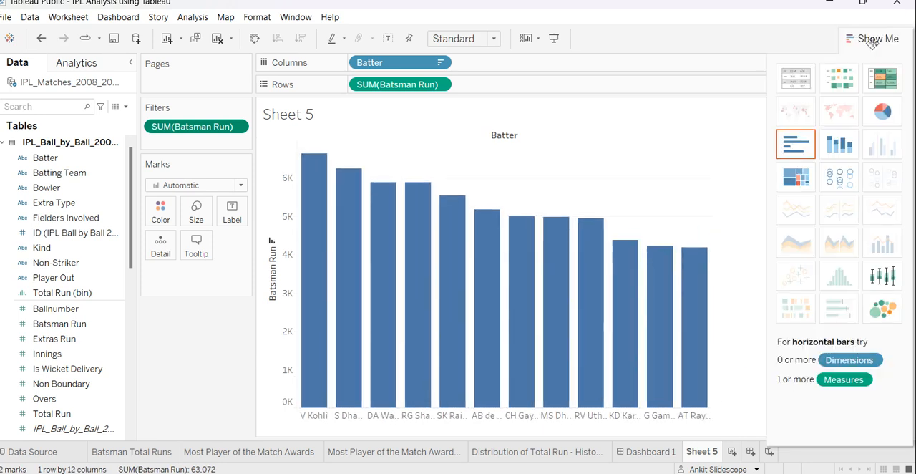
pyautogui.click(883, 112)
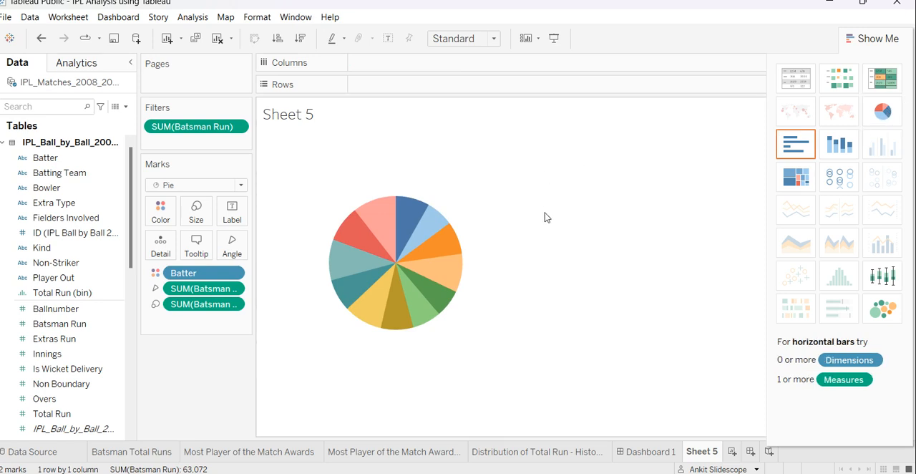
pyautogui.hotkey('ctrl', 'z')
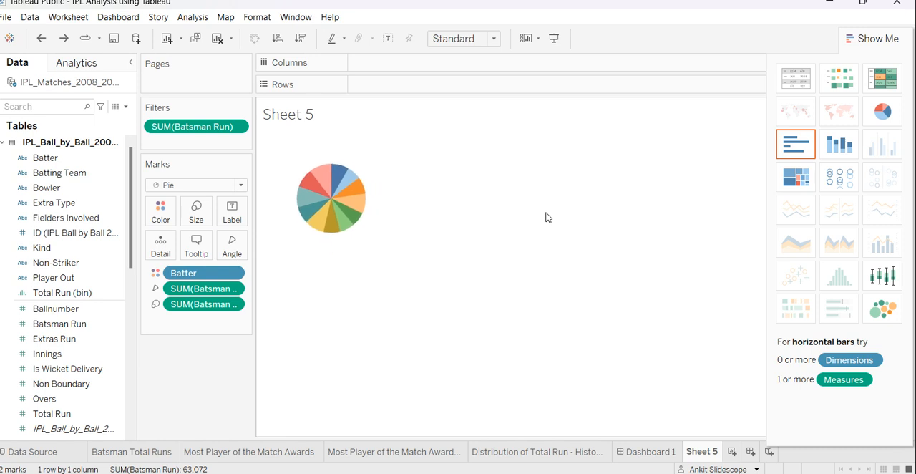
pyautogui.hotkey('ctrl', 'z')
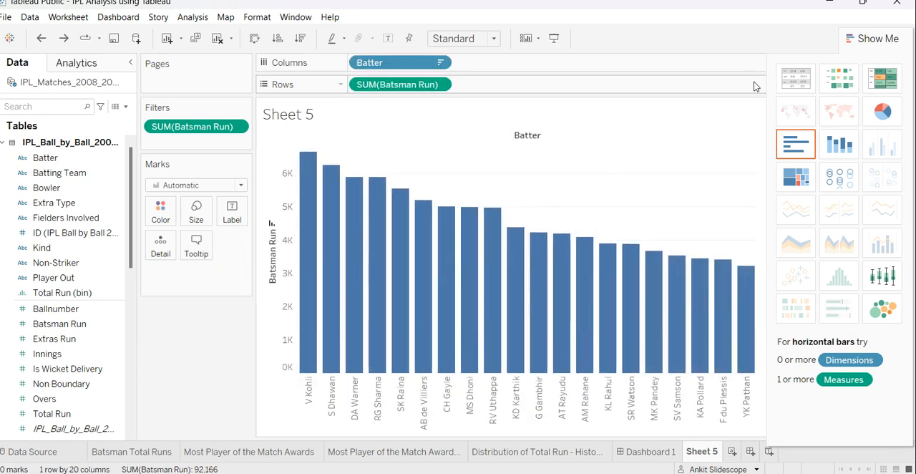
pyautogui.click(874, 38)
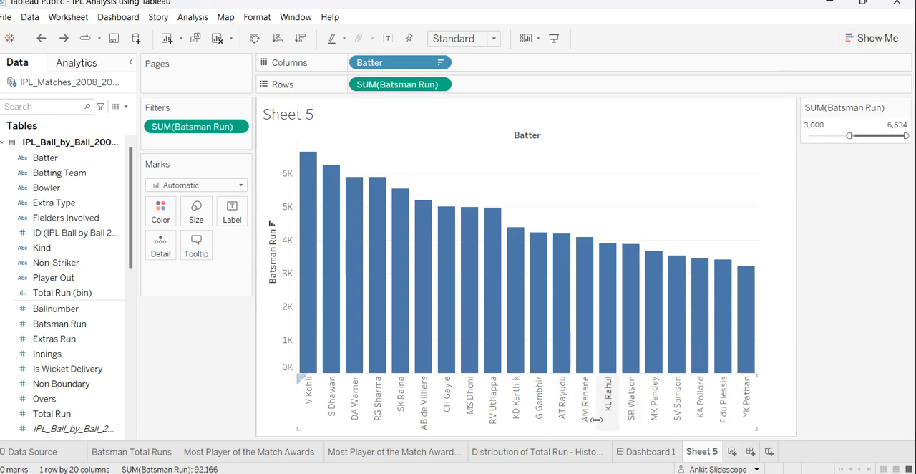
# Review the charts on Dashboard 1 and their source worksheets, and return to Sheet 5.
pyautogui.click(646, 451)
pyautogui.moveTo(649, 389)
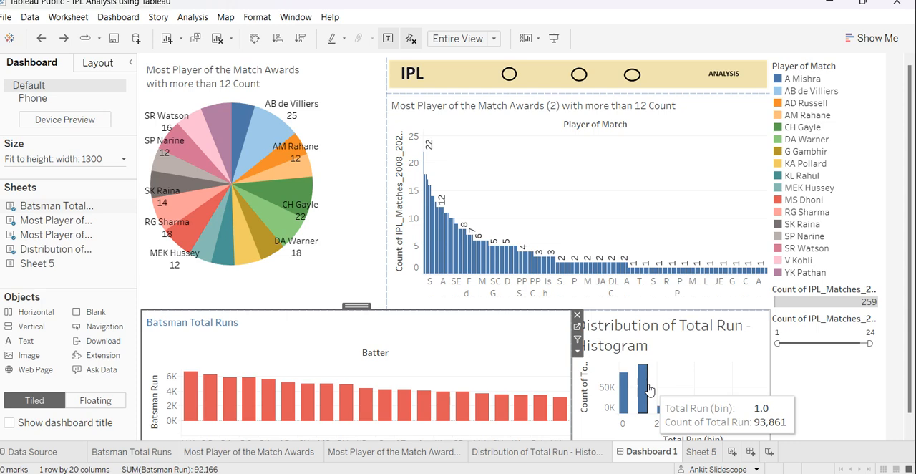
pyautogui.click(150, 453)
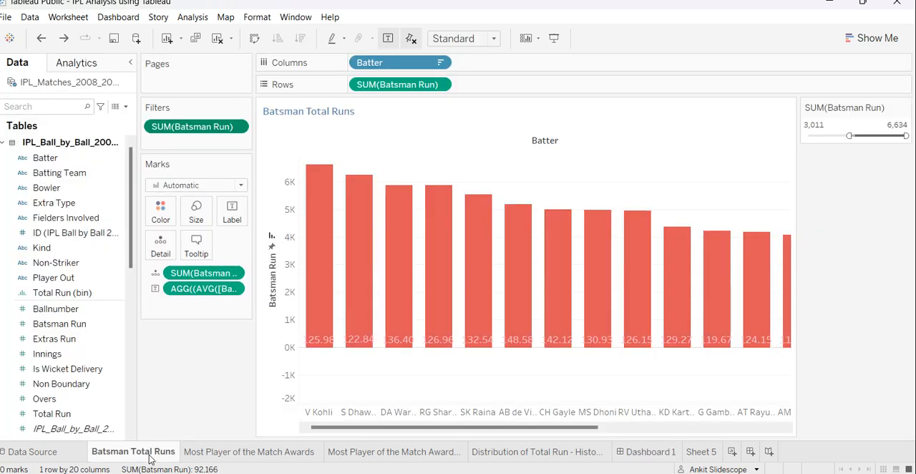
pyautogui.click(220, 451)
pyautogui.click(390, 452)
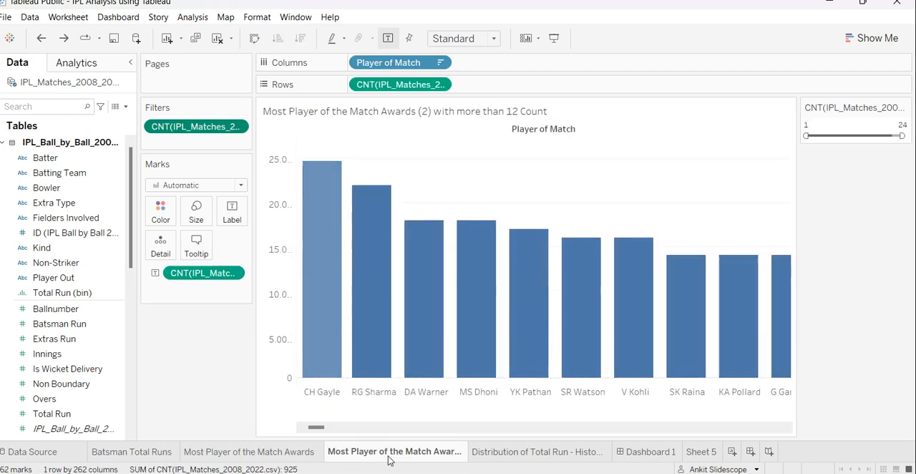
pyautogui.click(560, 453)
pyautogui.click(651, 451)
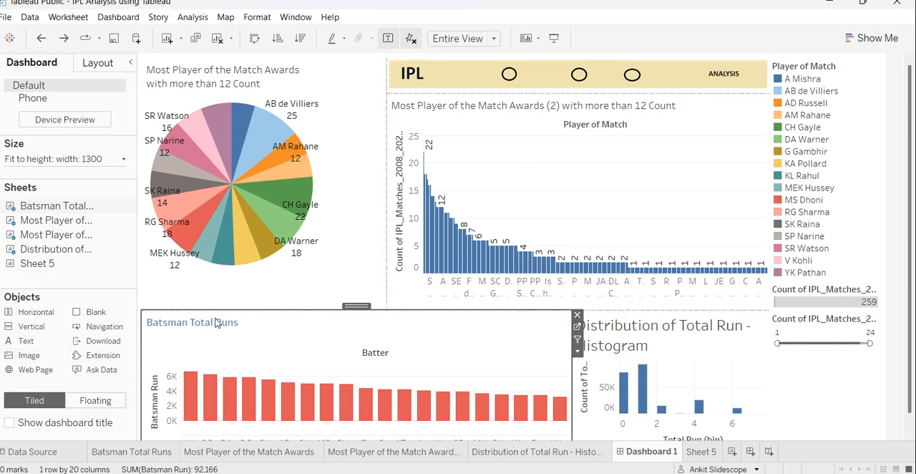
pyautogui.moveTo(699, 408)
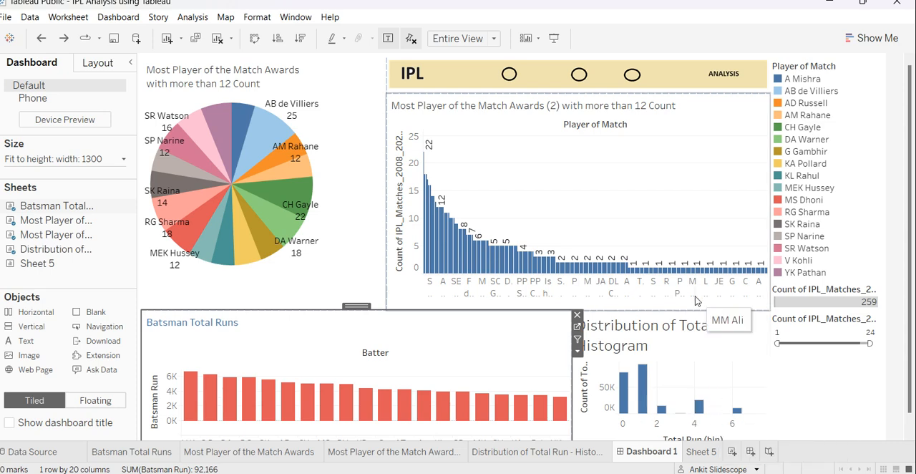
pyautogui.click(711, 456)
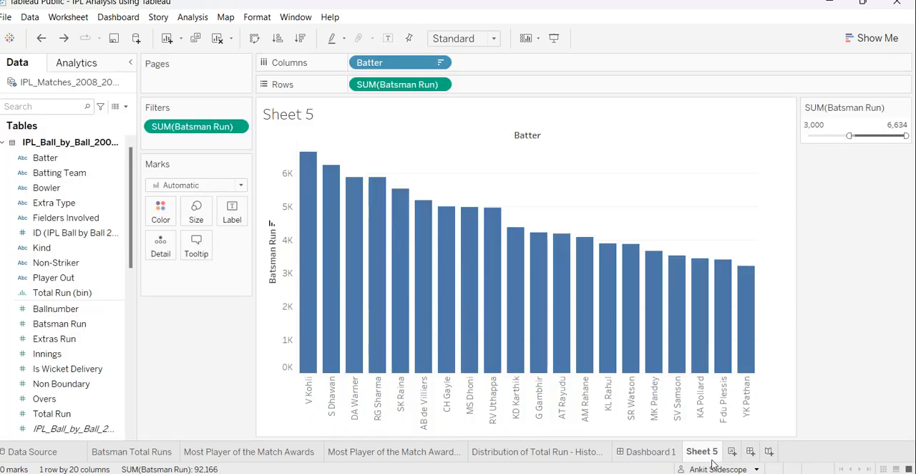
# Lower the Batsman Run filter minimum to 0, look through all the batters, and raise the minimum to 199.
pyautogui.moveTo(719, 278)
pyautogui.moveTo(850, 135); pyautogui.dragTo(796, 144)
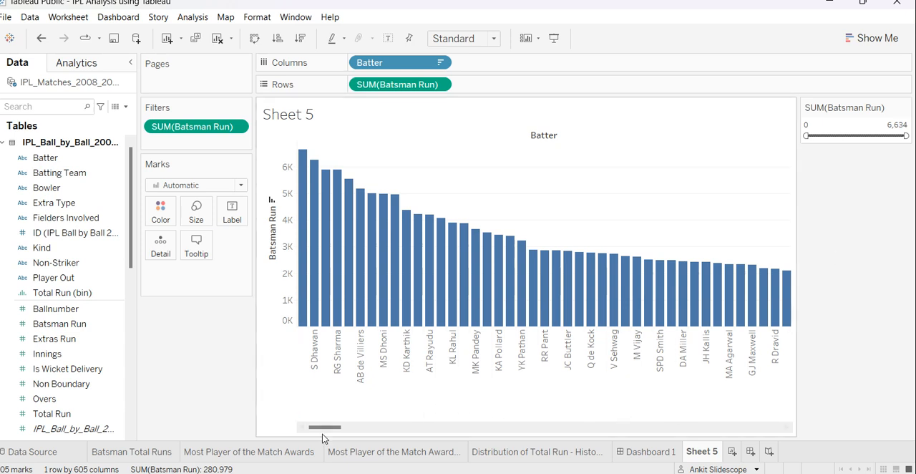
pyautogui.moveTo(316, 427); pyautogui.dragTo(581, 426)
pyautogui.moveTo(620, 406); pyautogui.dragTo(276, 386)
pyautogui.moveTo(806, 135); pyautogui.dragTo(808, 137)
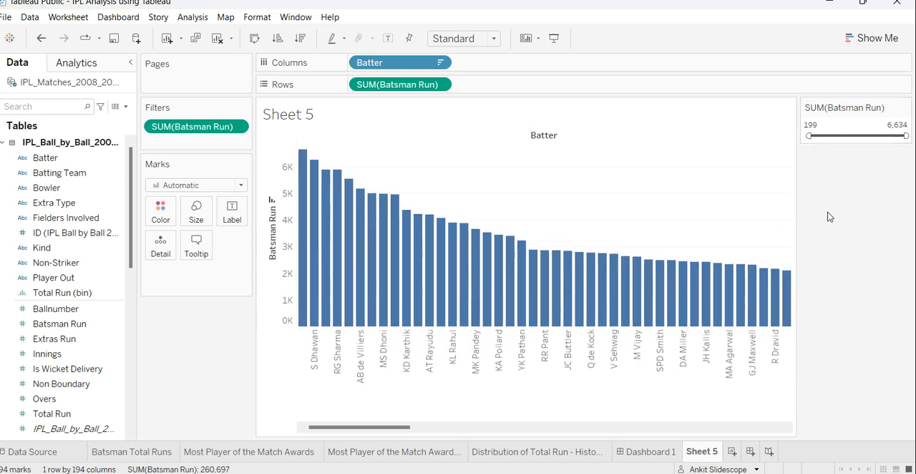
# Change the Batsman Run filter on Sheet 5 to At least 200 and apply it.
pyautogui.rightClick(180, 130)
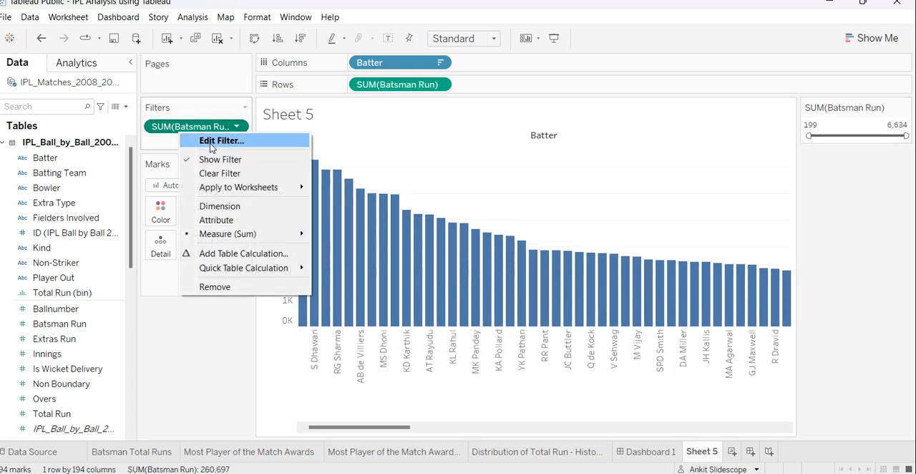
pyautogui.click(201, 140)
pyautogui.click(404, 170)
pyautogui.doubleClick(349, 235)
pyautogui.write('200')
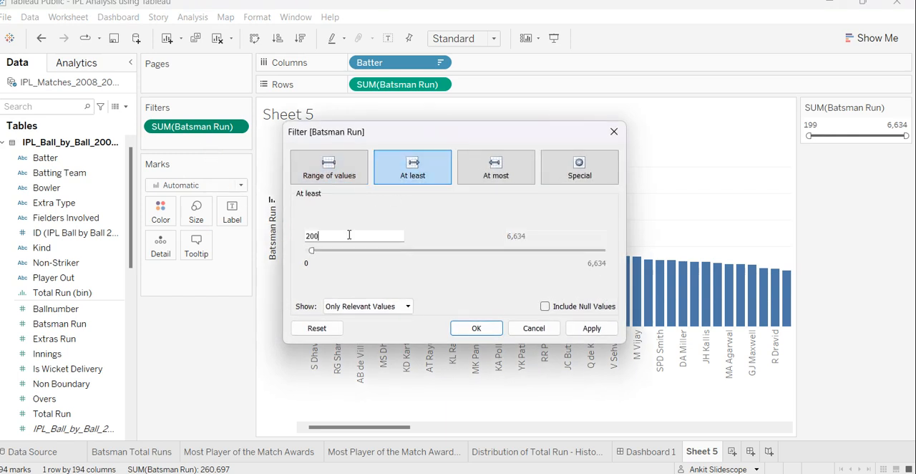
pyautogui.click(591, 328)
pyautogui.click(476, 328)
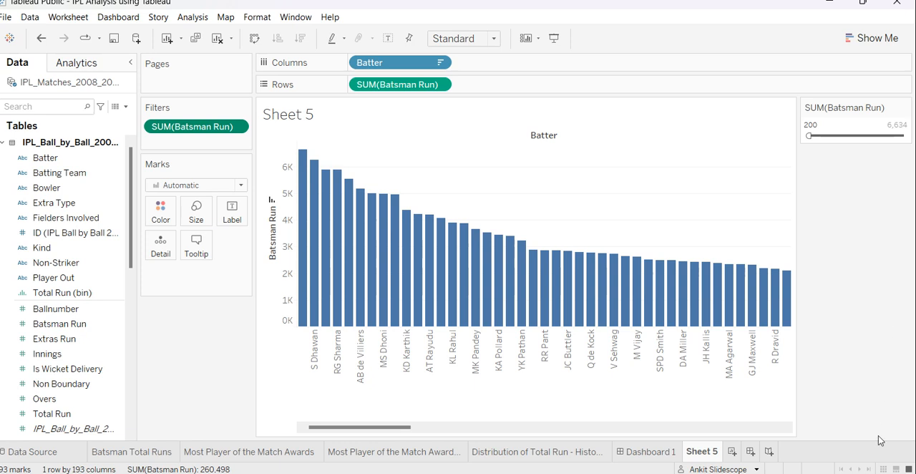
# Rename the Sheet 5 worksheet as Top 10 Records, leaving its title linked to the sheet name.
pyautogui.rightClick(708, 450)
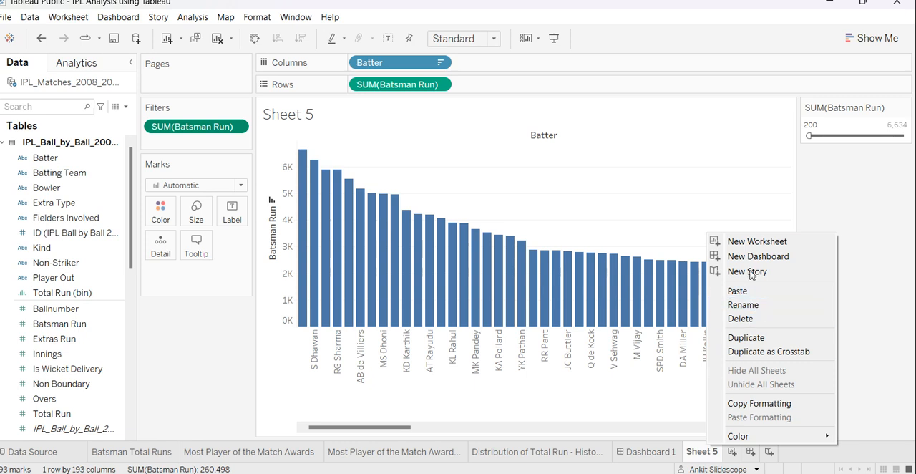
pyautogui.click(755, 304)
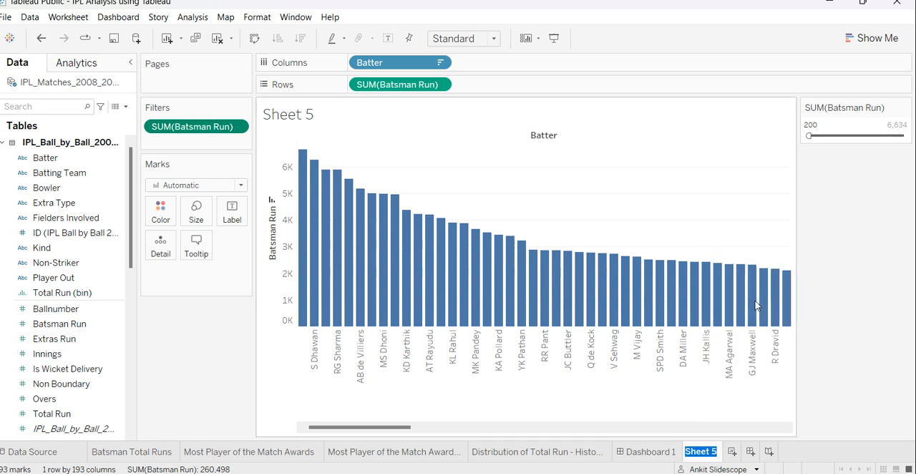
pyautogui.write('Top 10 Records')
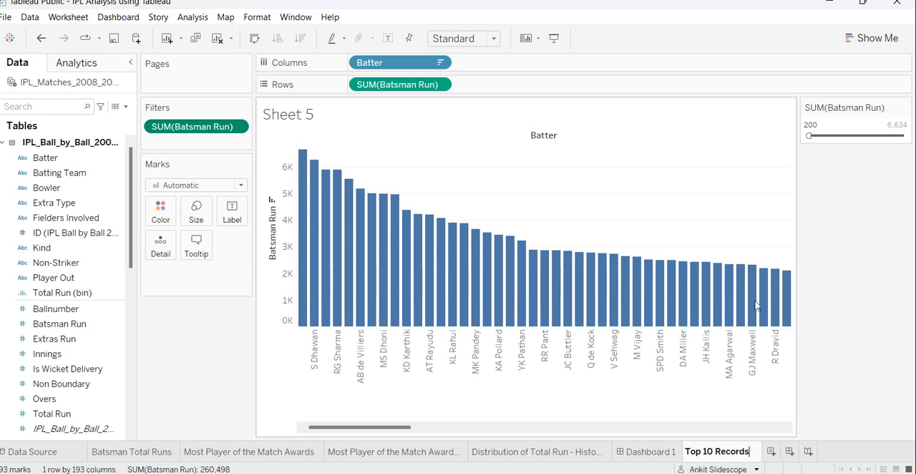
pyautogui.click(847, 327)
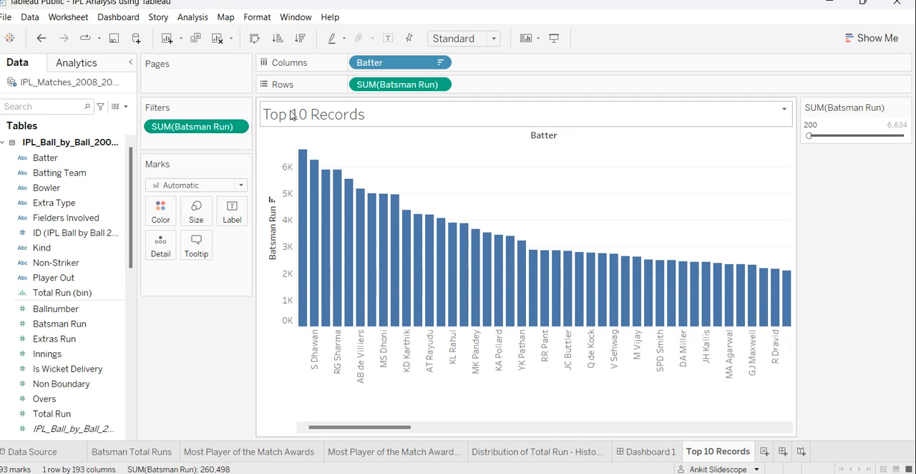
pyautogui.doubleClick(337, 123)
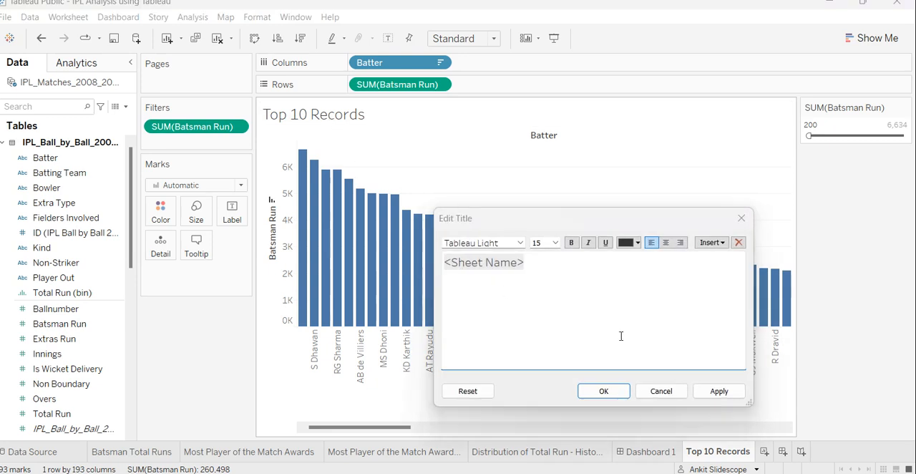
pyautogui.click(666, 385)
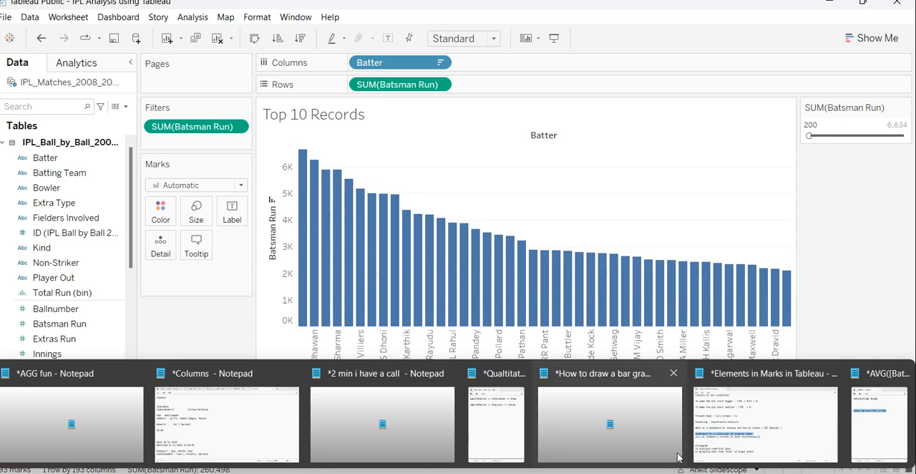
# Switch to the Elements in Marks in Tableau notes in Notepad and add the heading "Top N Records in Tableau" below the histogram notes.
pyautogui.click(694, 422)
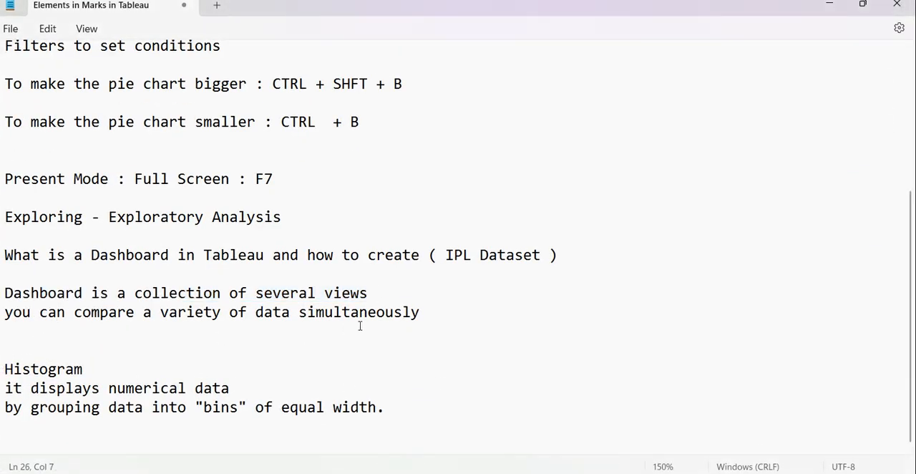
pyautogui.click(456, 423)
pyautogui.press('Return')
pyautogui.press('Return')
pyautogui.press('BackSpace')
pyautogui.write('Top N Rexord')
pyautogui.press('BackSpace')
pyautogui.press('BackSpace')
pyautogui.press('BackSpace')
pyautogui.press('BackSpace')
pyautogui.write('cords in ')
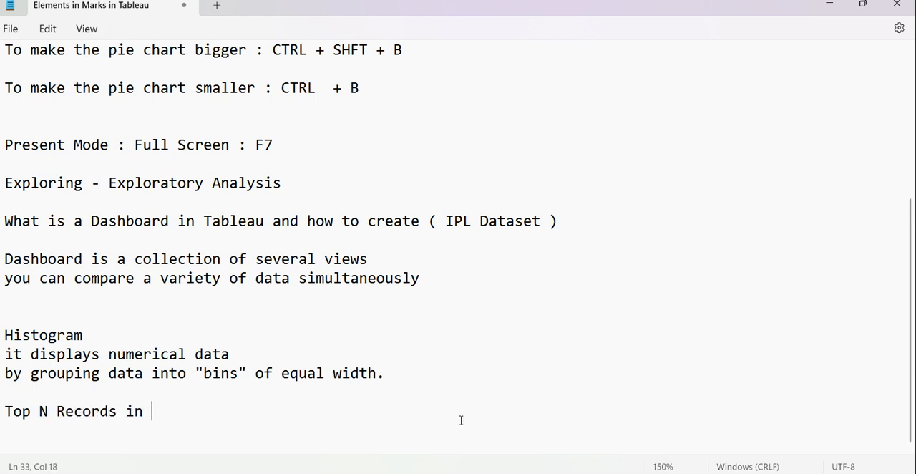
pyautogui.write('Tableau')
pyautogui.press('Return')
pyautogui.press('Return')
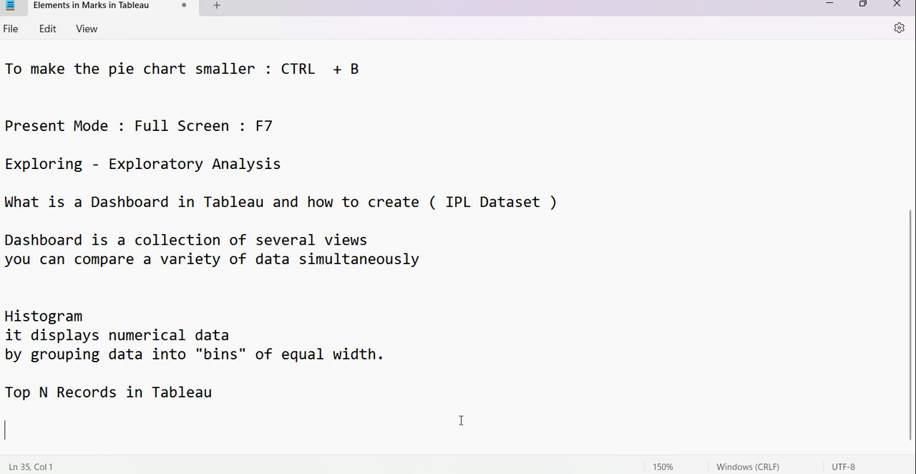
# Add the line "Calculated Field >>" under the Top N Records in Tableau heading.
pyautogui.write('Calculated Field ')
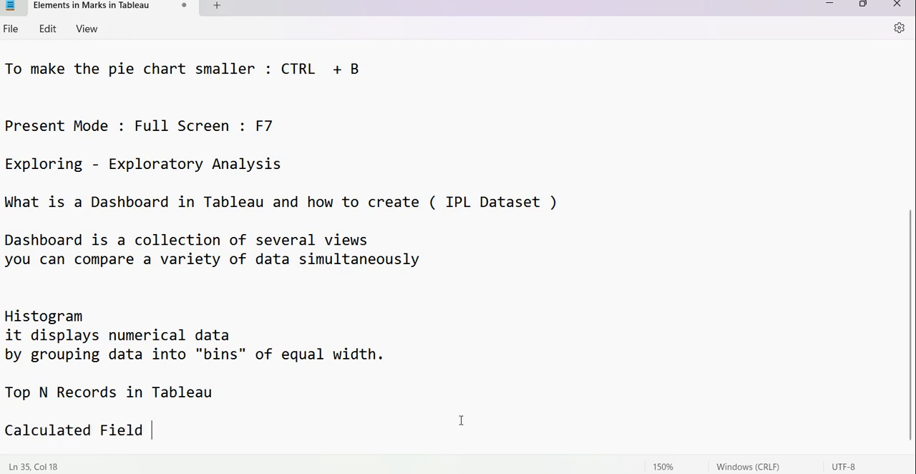
pyautogui.write('>>')
# Switch back to Tableau, start a new calculated field, and move its editor higher over the chart.
pyautogui.click(829, 4)
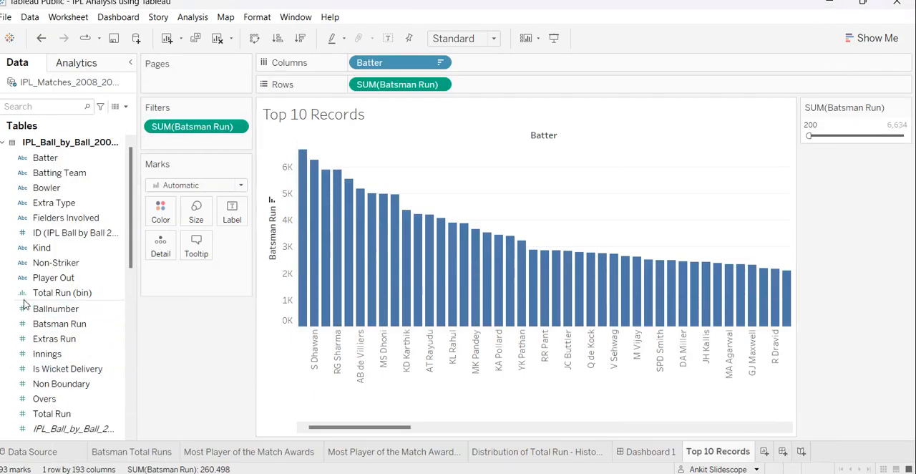
pyautogui.scroll(-2, 72, 215)
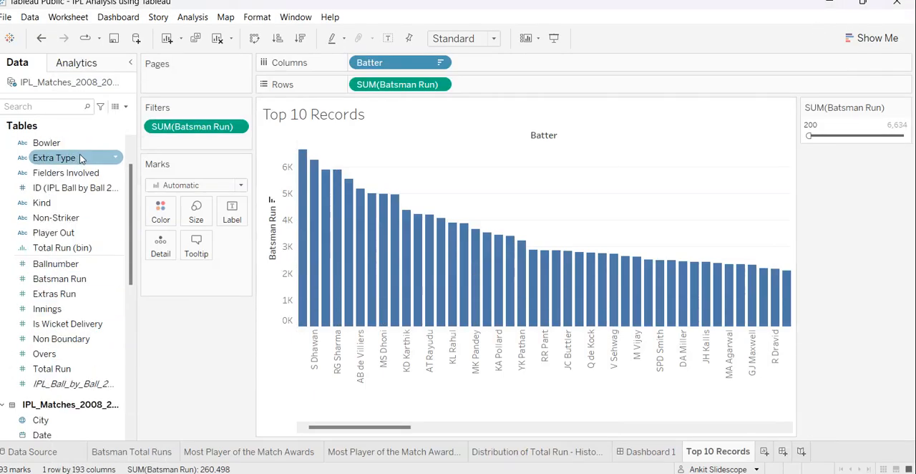
pyautogui.click(126, 108)
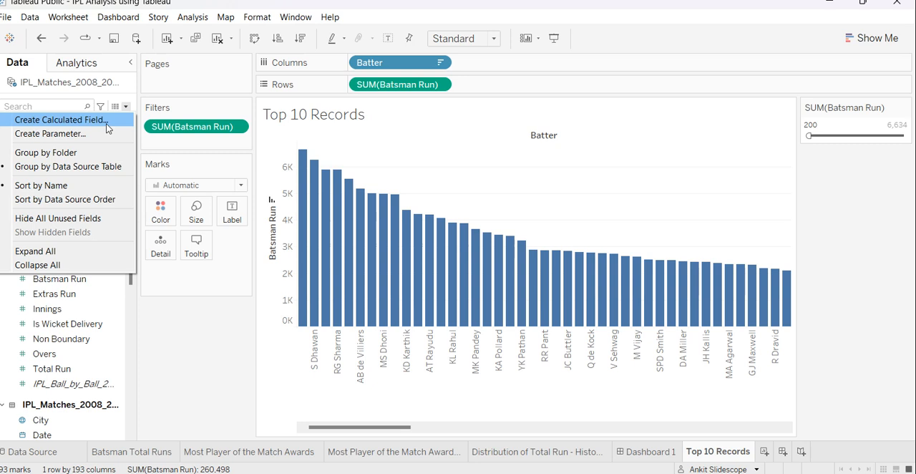
pyautogui.moveTo(343, 473)
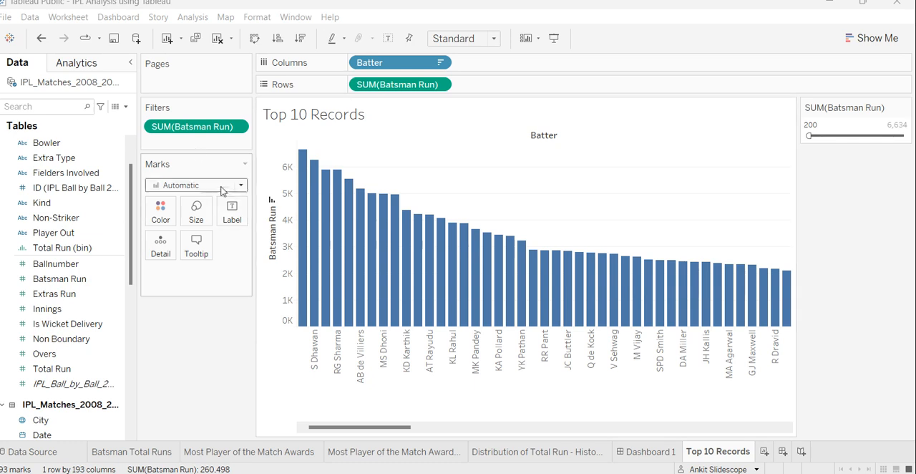
pyautogui.click(125, 107)
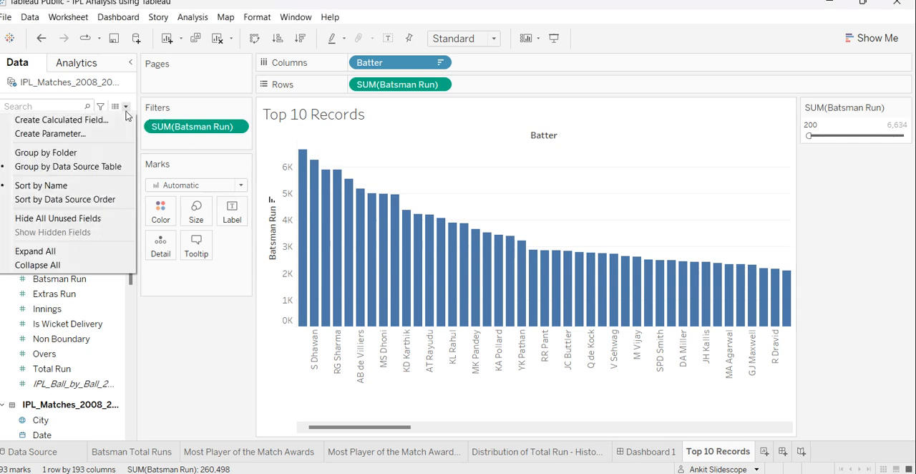
pyautogui.click(79, 120)
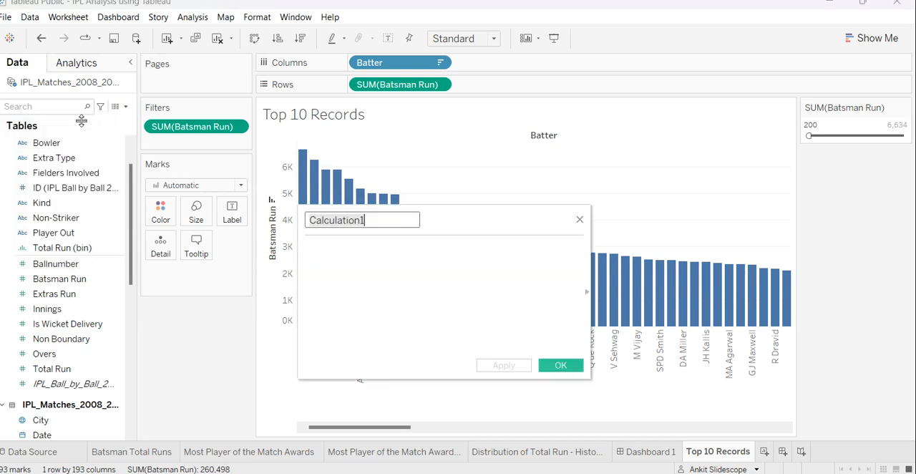
pyautogui.moveTo(454, 221); pyautogui.dragTo(553, 175)
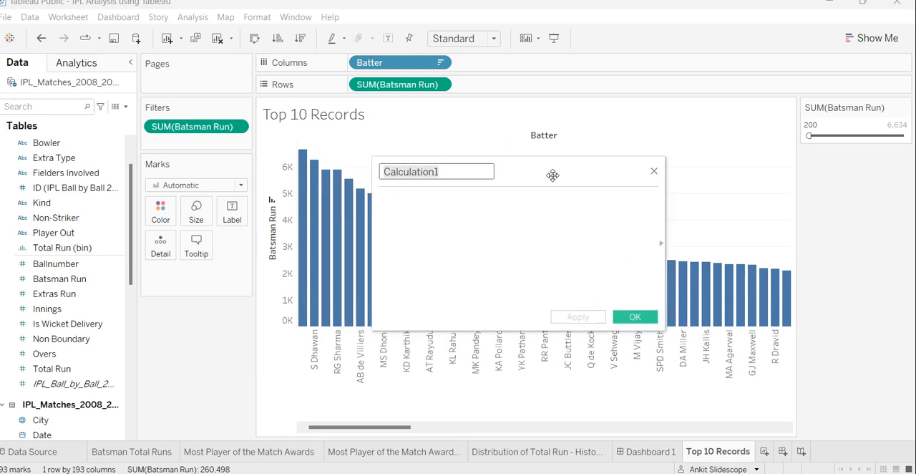
# Look through the data source's fields and name the new calculated field Index.
pyautogui.scroll(2, 68, 239)
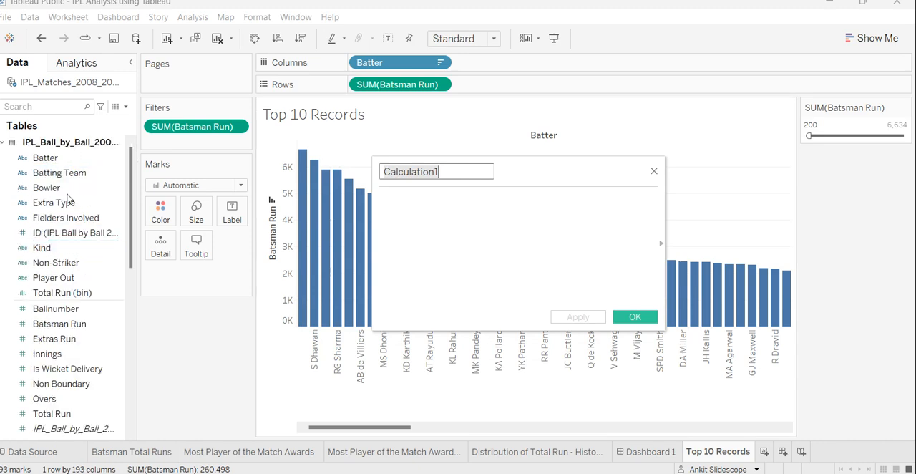
pyautogui.scroll(-10, 72, 236)
pyautogui.scroll(10, 76, 379)
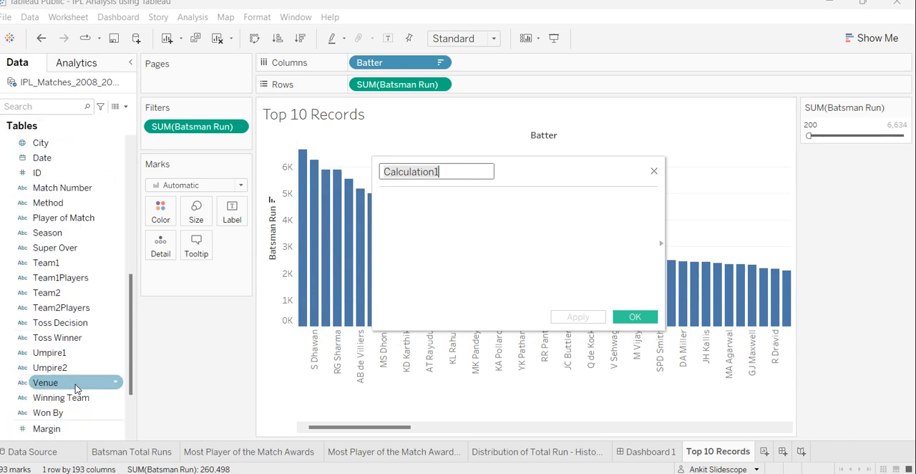
pyautogui.scroll(-10, 72, 379)
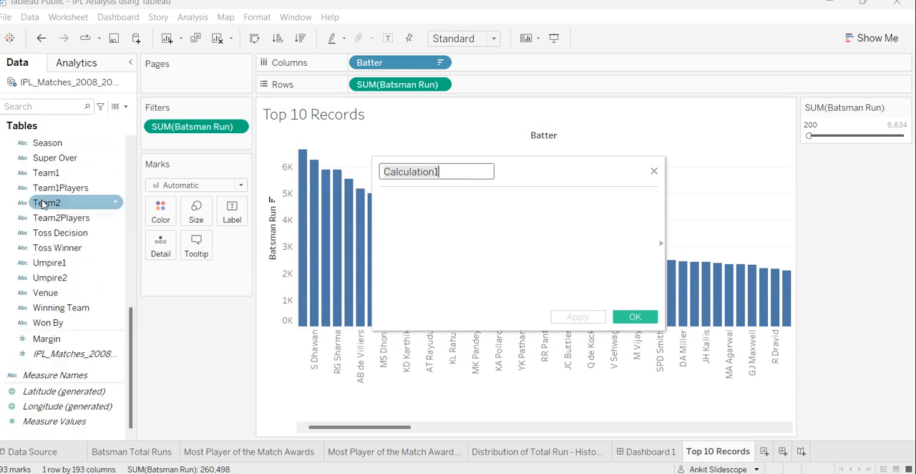
pyautogui.scroll(10, 51, 386)
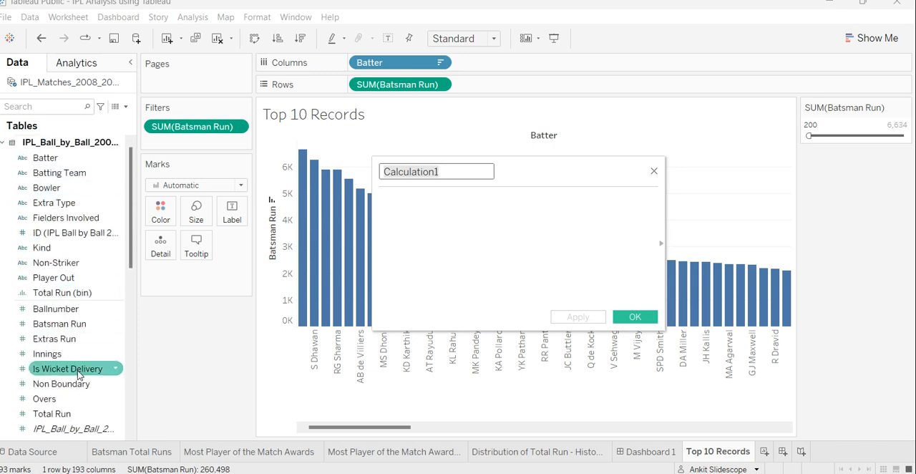
pyautogui.scroll(-10, 71, 358)
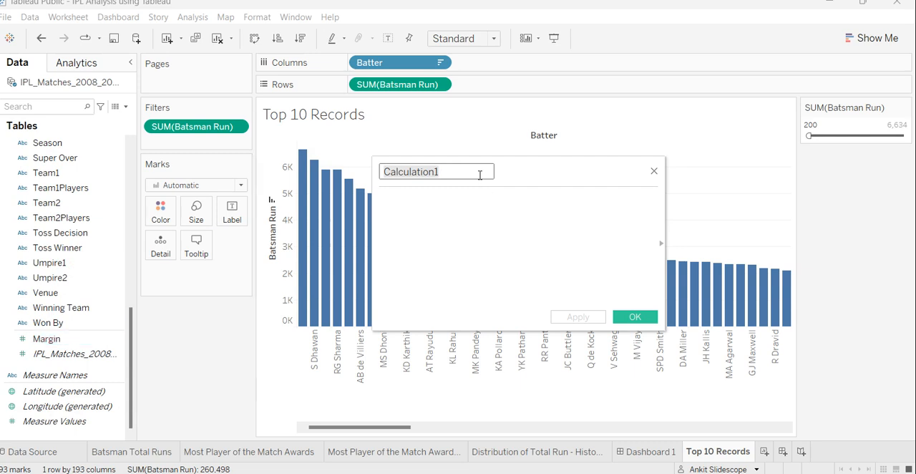
pyautogui.hotkey('ctrl', 'a')
pyautogui.press('BackSpace')
pyautogui.write('Index')
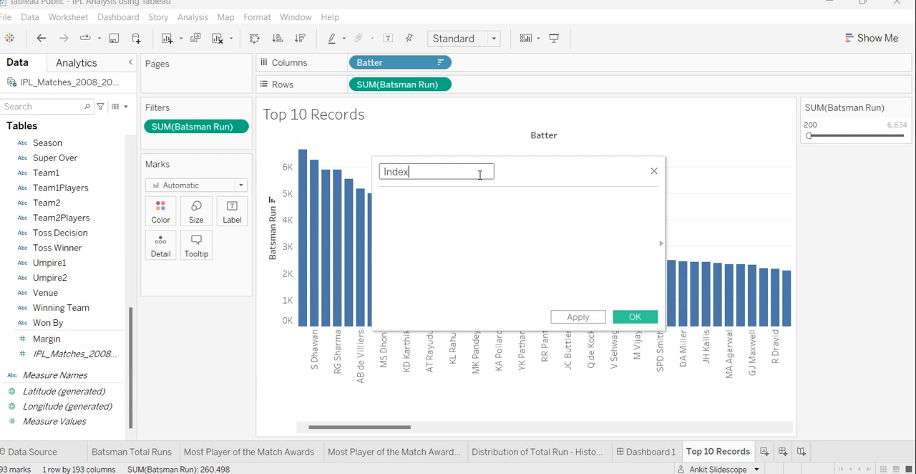
pyautogui.hotkey('ctrl', 'a')
pyautogui.write('Sno')
pyautogui.press('BackSpace')
pyautogui.press('BackSpace')
pyautogui.press('BackSpace')
pyautogui.write('Index')
# Try the formula SUM([Batsman Run]) in the Index calculation, check its validity with the closing parenthesis removed, and clear it.
pyautogui.click(478, 207)
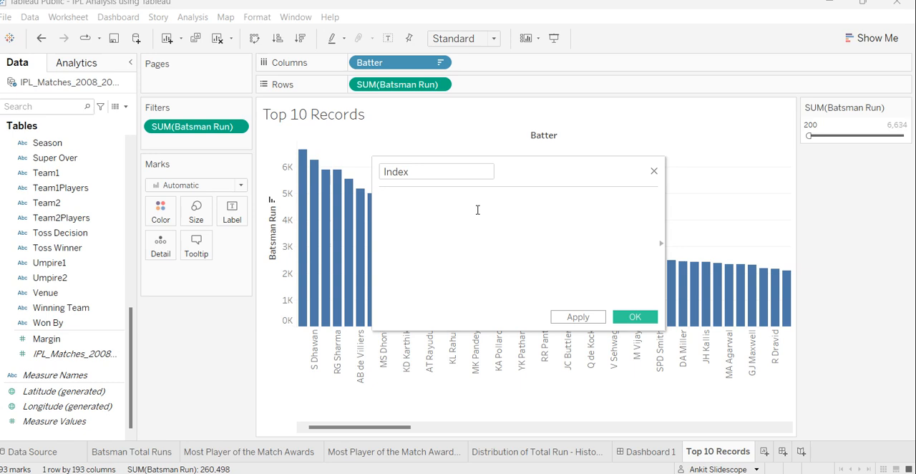
pyautogui.write('SUM(')
pyautogui.write('[Batsman Run]')
pyautogui.press('Down')
pyautogui.press('Return')
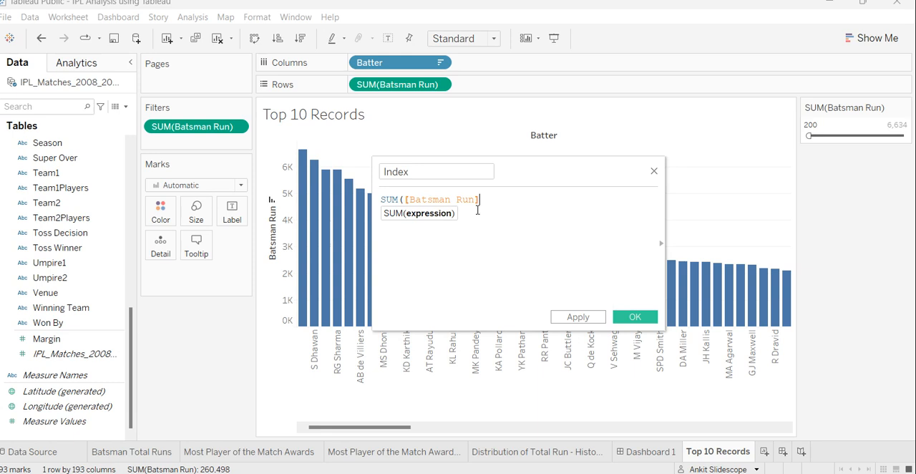
pyautogui.write(')')
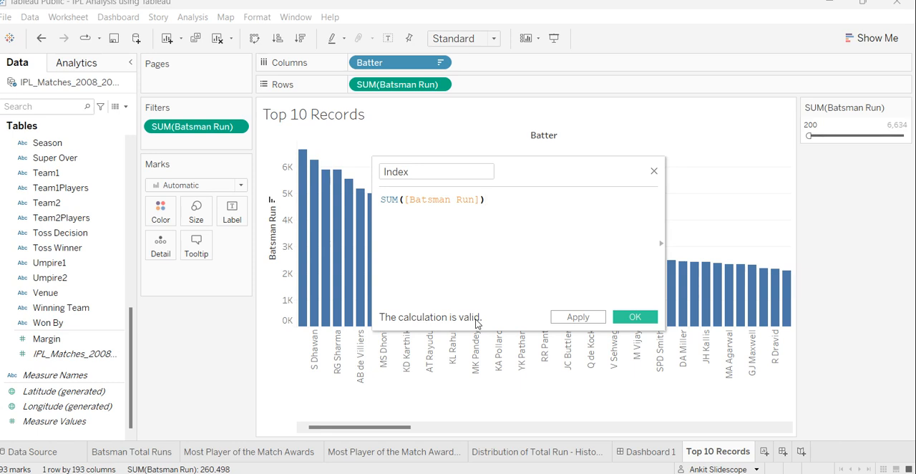
pyautogui.press('BackSpace')
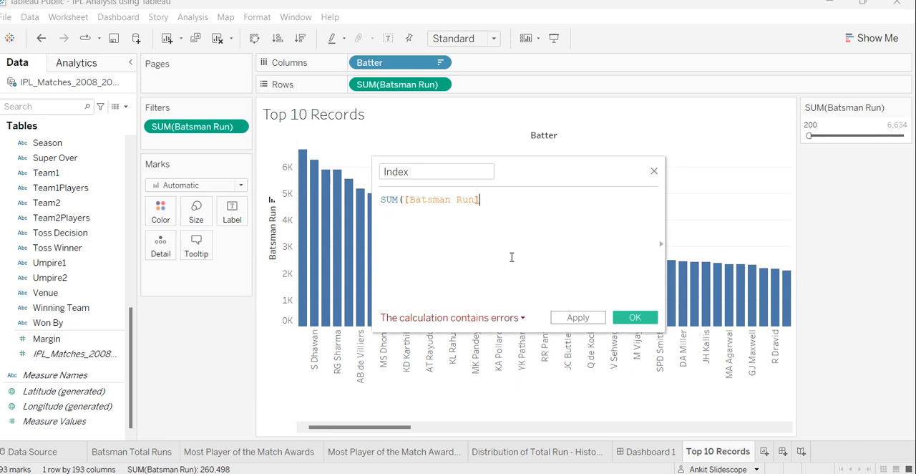
pyautogui.click(521, 318)
pyautogui.click(558, 254)
pyautogui.hotkey('ctrl', 'a')
pyautogui.press('BackSpace')
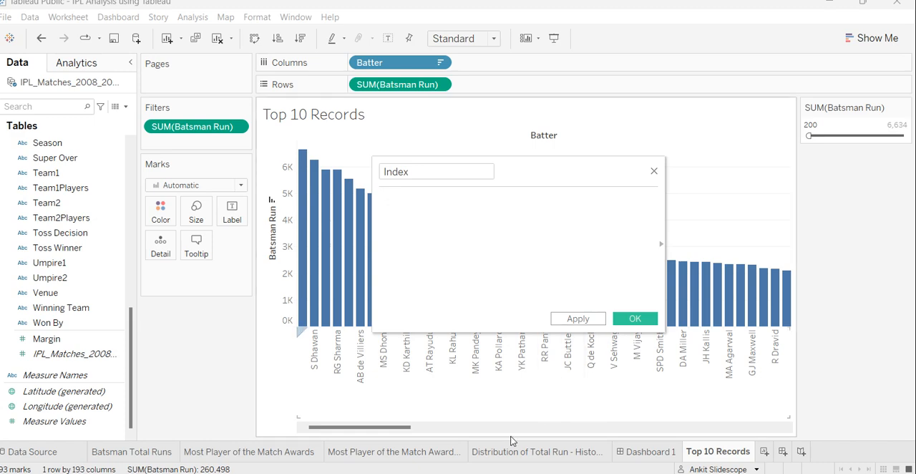
# Switch to the Elements in Marks in Tableau notes in Notepad and add the heading "Function" below the Calculated Field line.
pyautogui.moveTo(783, 469)
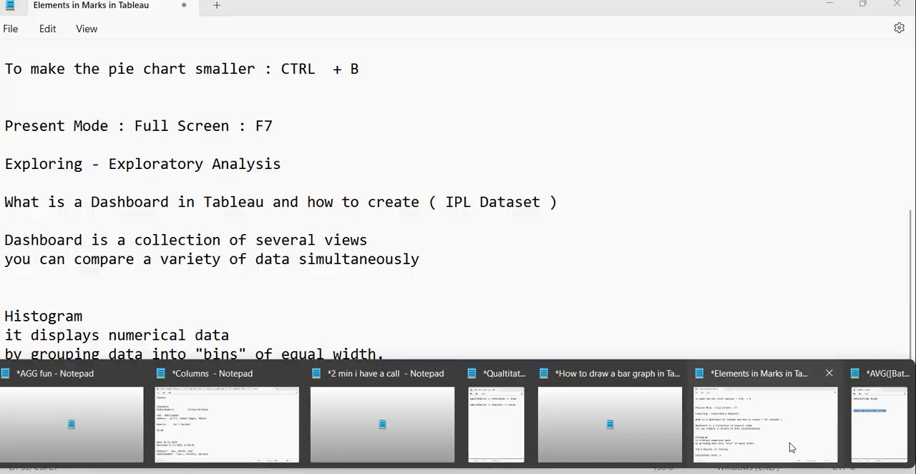
pyautogui.click(787, 445)
pyautogui.press('Return')
pyautogui.press('Return')
pyautogui.press('Return')
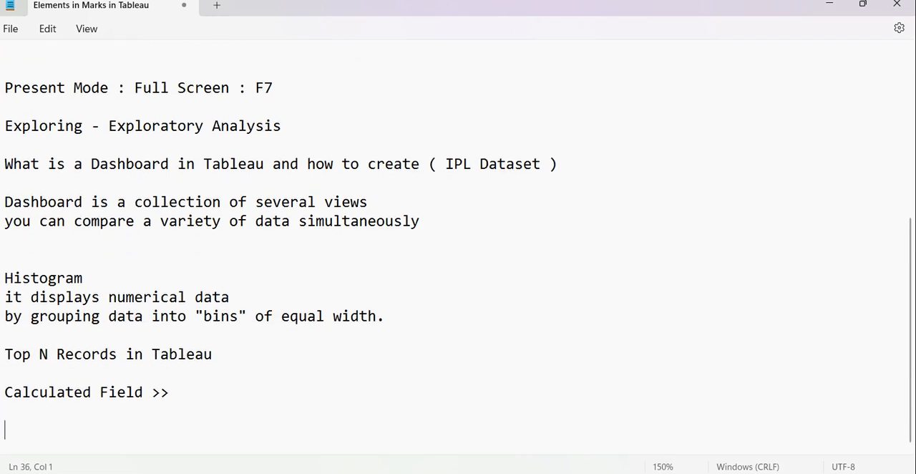
pyautogui.write('Function')
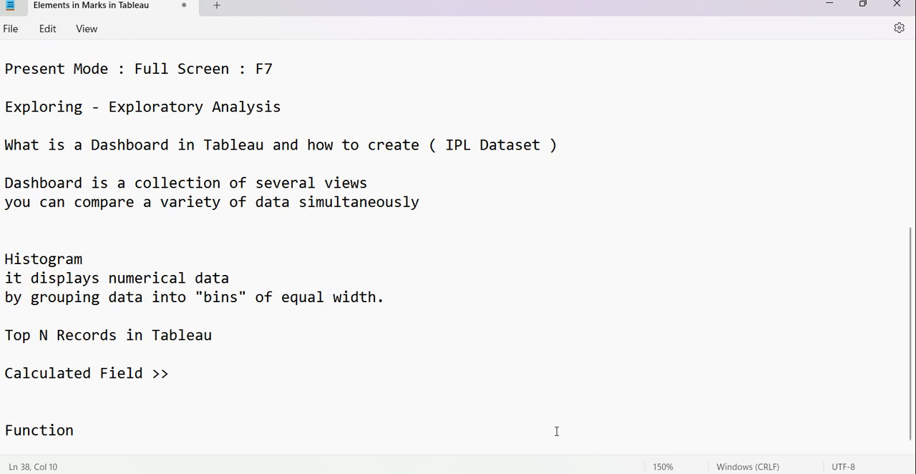
# Write the function form without arguments, "Fname(empty)", below the Function heading.
pyautogui.press('Return')
pyautogui.press('Return')
pyautogui.write('Fnam')
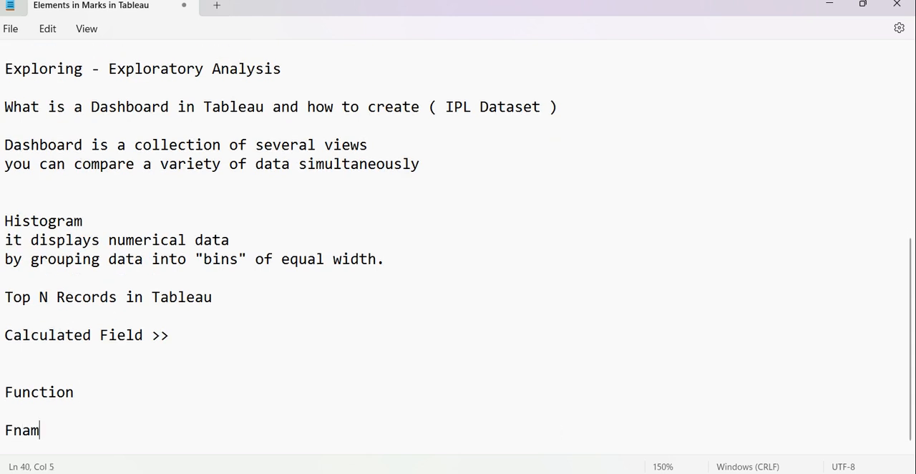
pyautogui.write('e()')
pyautogui.press('Left')
pyautogui.write('emty')
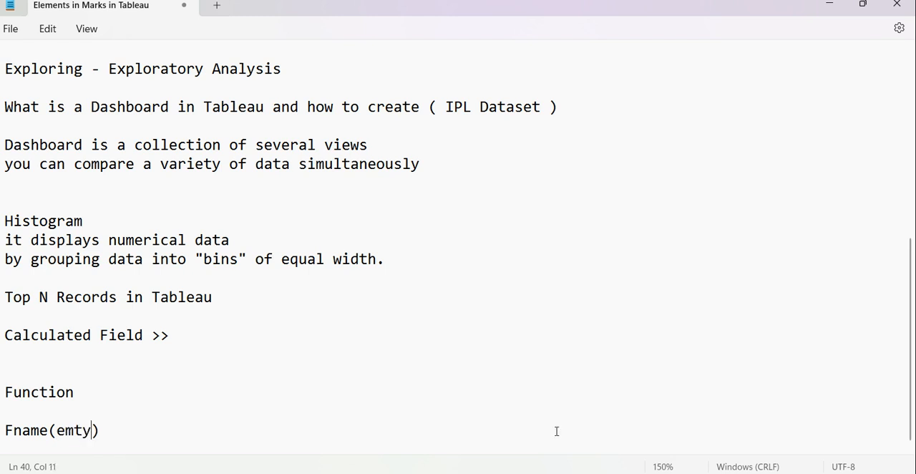
pyautogui.press('BackSpace')
pyautogui.press('BackSpace')
pyautogui.write('pty')
# Copy the Fname(empty) line below itself and change the copy to "Fname(argument1)".
pyautogui.press('End')
pyautogui.hotkey('shift', 'Home')
pyautogui.hotkey('ctrl', 'c')
pyautogui.press('End')
pyautogui.press('Return')
pyautogui.press('Return')
pyautogui.hotkey('ctrl', 'v')
pyautogui.press('Left')
pyautogui.hotkey('shift', 'Left')
pyautogui.hotkey('shift', 'Left')
pyautogui.hotkey('shift', 'Left')
pyautogui.hotkey('shift', 'Left')
pyautogui.hotkey('shift', 'Left')
pyautogui.write('argument1')
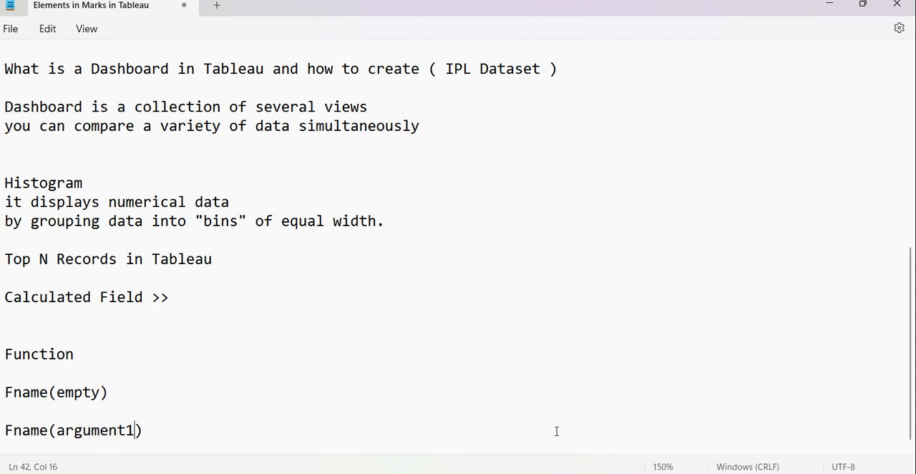
# Copy the Fname(argument1) line below itself and extend the copy to "Fname(argument1, argument2)".
pyautogui.press('End')
pyautogui.hotkey('shift', 'Home')
pyautogui.hotkey('ctrl', 'c')
pyautogui.press('End')
pyautogui.press('Return')
pyautogui.press('Return')
pyautogui.hotkey('ctrl', 'v')
pyautogui.press('Left')
pyautogui.write(', ar')
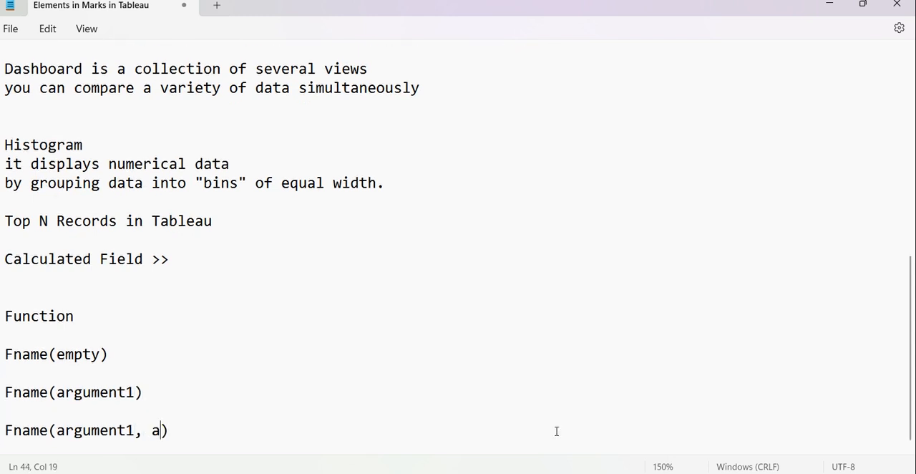
pyautogui.write('gument2')
# Write the single-argument example "SUM(5)" below the Fname(argument1, argument2) line.
pyautogui.press('End')
pyautogui.press('Return')
pyautogui.press('Return')
pyautogui.press('Return')
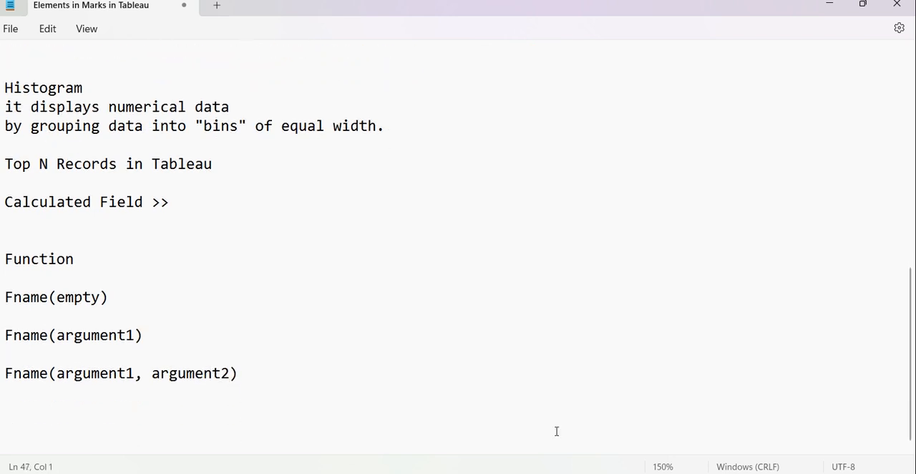
pyautogui.write('SUM()')
pyautogui.press('Left')
pyautogui.press('Left')
pyautogui.write('5')
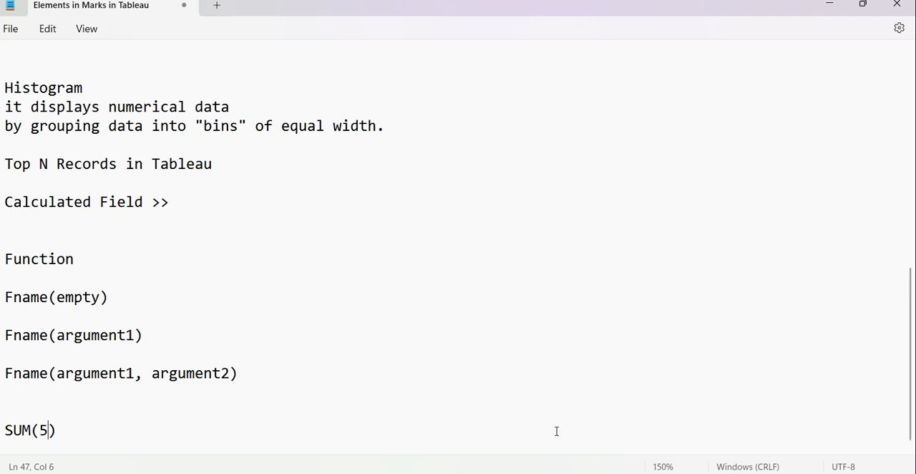
# Add the two-argument example "SUM(6,7)" below SUM(5), with a blank line between them.
pyautogui.press('Right')
pyautogui.press('Return')
pyautogui.press('Return')
pyautogui.write('SUM(')
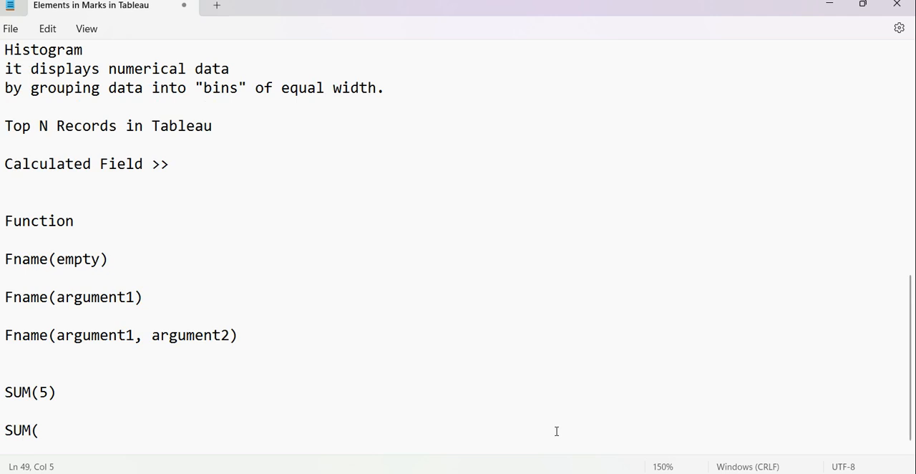
pyautogui.write('6,7)')
# Append "= 13" to the end of the SUM(6,7) line.
pyautogui.press('Return')
pyautogui.press('Return')
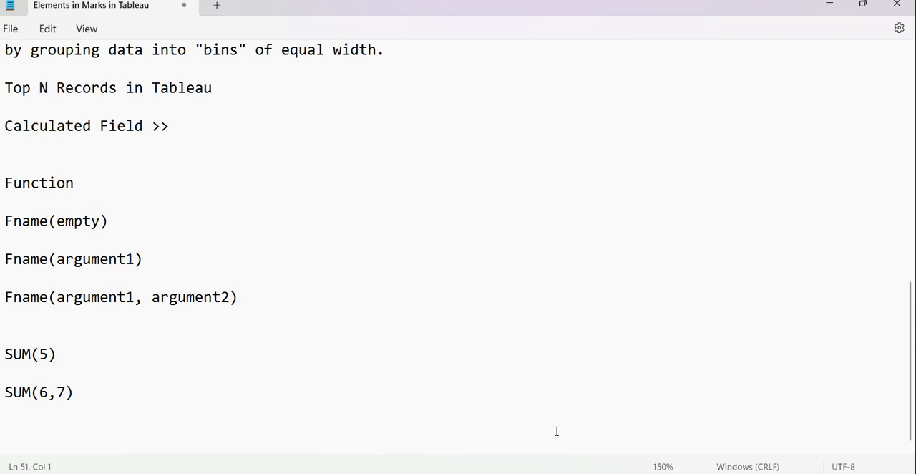
pyautogui.write('13 \\')
pyautogui.press('BackSpace')
pyautogui.press('BackSpace')
pyautogui.press('BackSpace')
pyautogui.press('BackSpace')
pyautogui.press('BackSpace')
pyautogui.press('BackSpace')
pyautogui.write('= 13')
# Write the field-based example "SUM([Batsman Runs])" two blank lines below the SUM(6,7) line.
pyautogui.press('Return')
pyautogui.press('Return')
pyautogui.press('Return')
pyautogui.write('SUM')
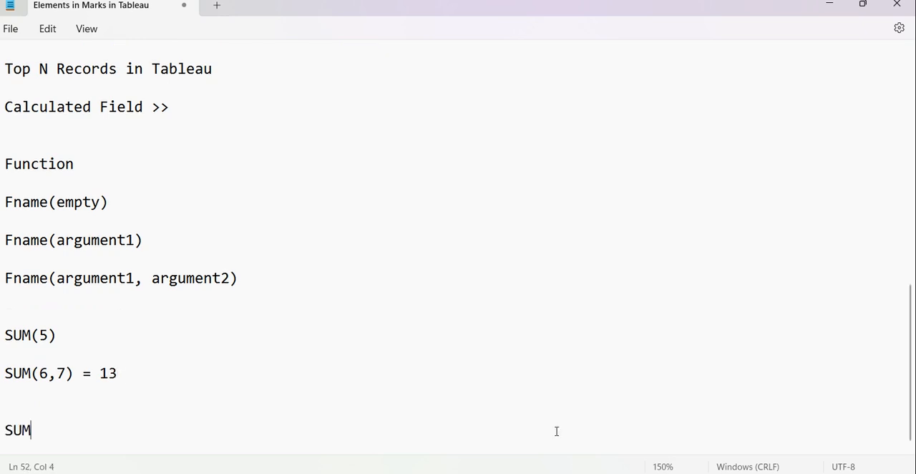
pyautogui.write('()')
pyautogui.press('Left')
pyautogui.write('[]')
pyautogui.press('Left')
pyautogui.write('Batsman Runs')
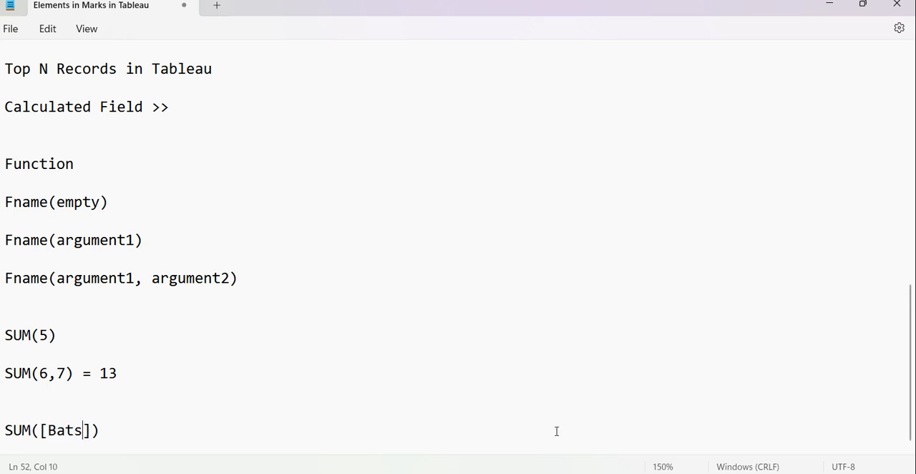
# Add a second field-based example, "SUM([Sales])", below the SUM([Batsman Runs]) line.
pyautogui.press('End')
pyautogui.press('Return')
pyautogui.press('Return')
pyautogui.write('SUM([)')
pyautogui.press('Left')
pyautogui.write('[]')
pyautogui.press('Left')
pyautogui.write('Sales')
pyautogui.press('Right')
pyautogui.press('Right')
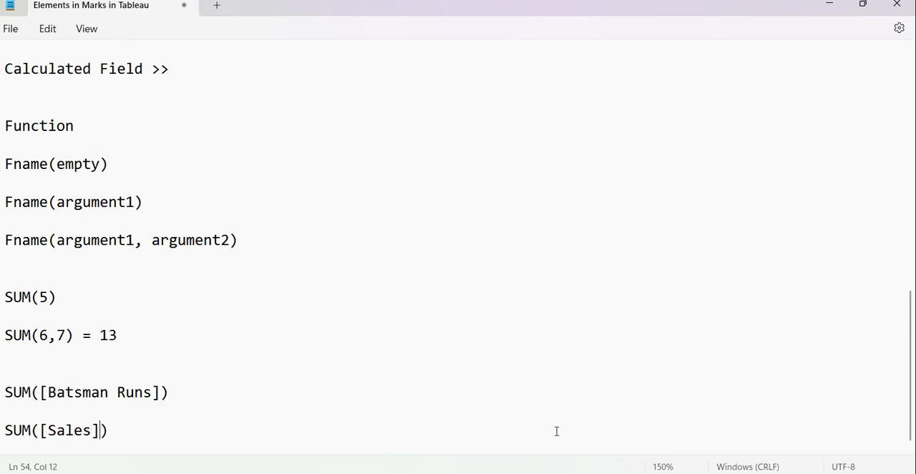
# Highlight the SUM([Sales]) expression and the [Batsman Runs] argument to examine how a field is passed to the function.
pyautogui.hotkey('shift', 'Up')
pyautogui.hotkey('shift', 'Right')
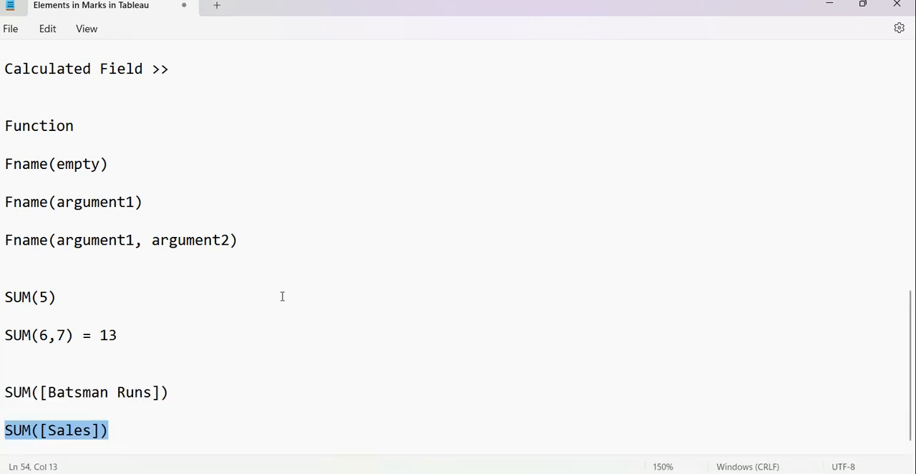
pyautogui.click(172, 393)
pyautogui.click(163, 393)
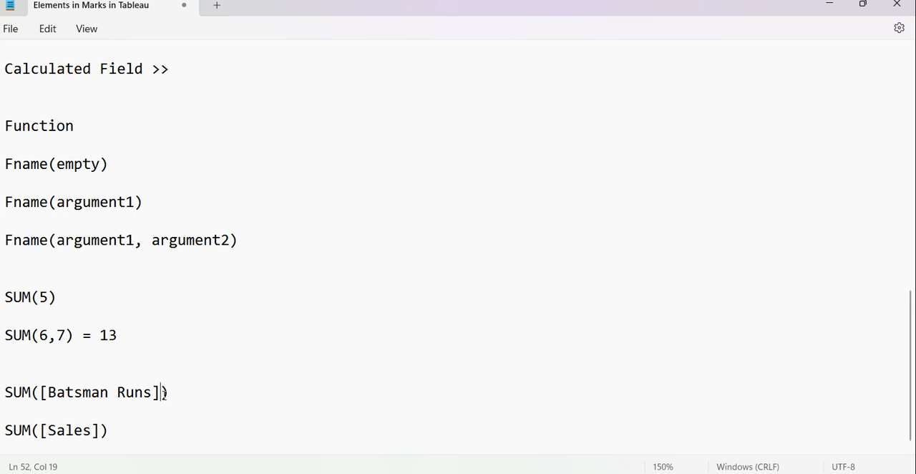
pyautogui.hotkey('shift', 'Up')
pyautogui.hotkey('shift', 'Right')
pyautogui.hotkey('shift', 'Right')
pyautogui.hotkey('shift', 'Right')
pyautogui.hotkey('shift', 'Right')
pyautogui.hotkey('shift', 'Right')
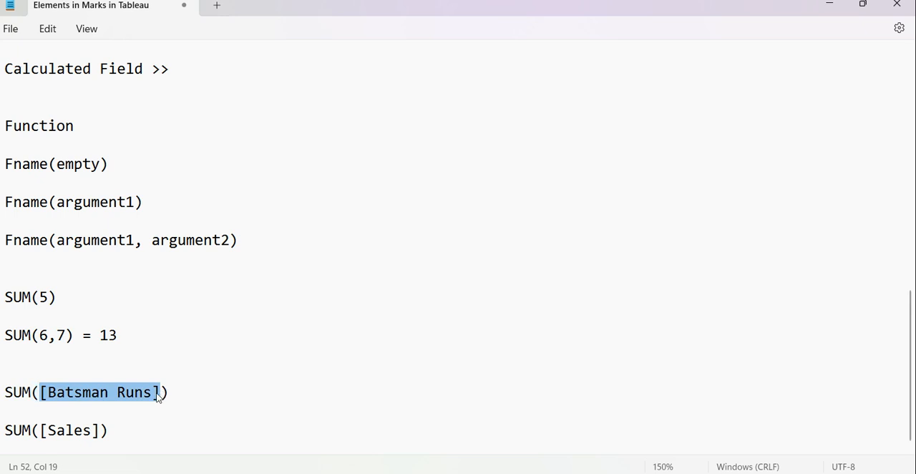
pyautogui.click(119, 393)
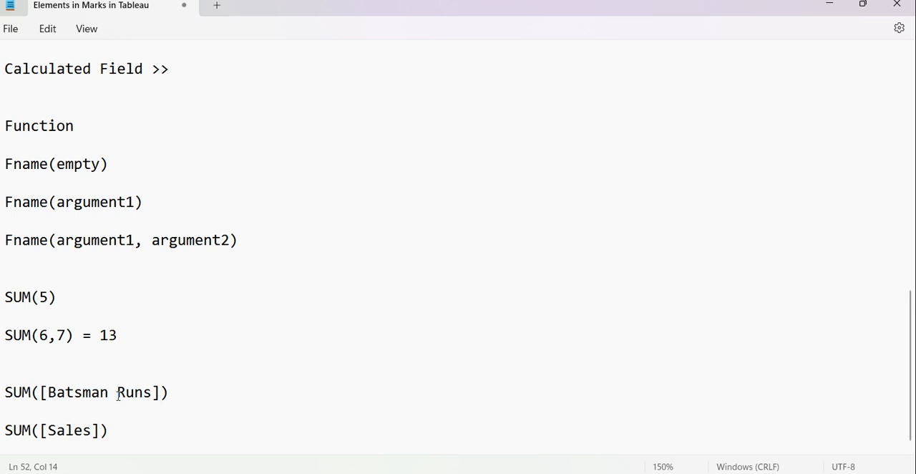
pyautogui.click(134, 418)
# Insert the example "SQRT(4)" on its own line above SUM([Batsman Runs]).
pyautogui.click(152, 352)
pyautogui.press('Return')
pyautogui.press('Return')
pyautogui.write('SQL')
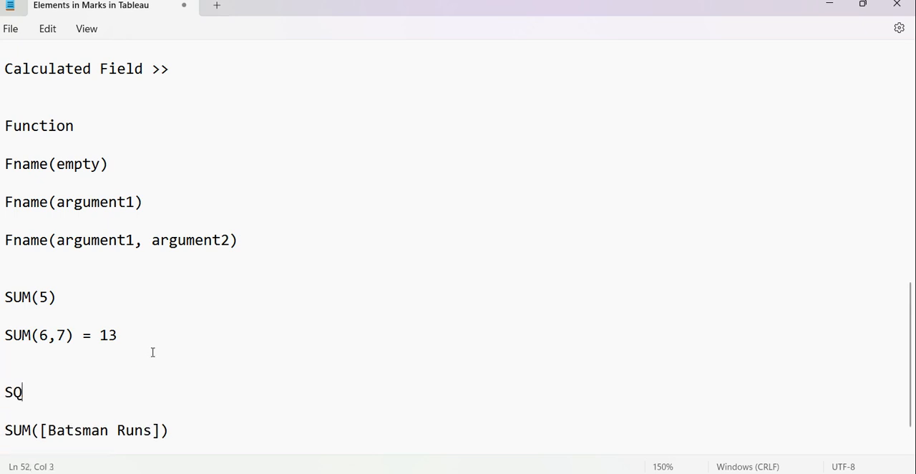
pyautogui.press('BackSpace')
pyautogui.write('RY')
pyautogui.press('BackSpace')
pyautogui.write('T()')
pyautogui.press('Left')
pyautogui.write('4')
pyautogui.moveTo(82, 390); pyautogui.dragTo(2, 395)
pyautogui.hotkey('alt', 'Tab')
pyautogui.hotkey('alt', 'Tab')
# Write "SQRT(6,7)" below the SQRT(4) line as a two-argument example.
pyautogui.click(133, 393)
pyautogui.press('Return')
pyautogui.press('Return')
pyautogui.write('SQRT')
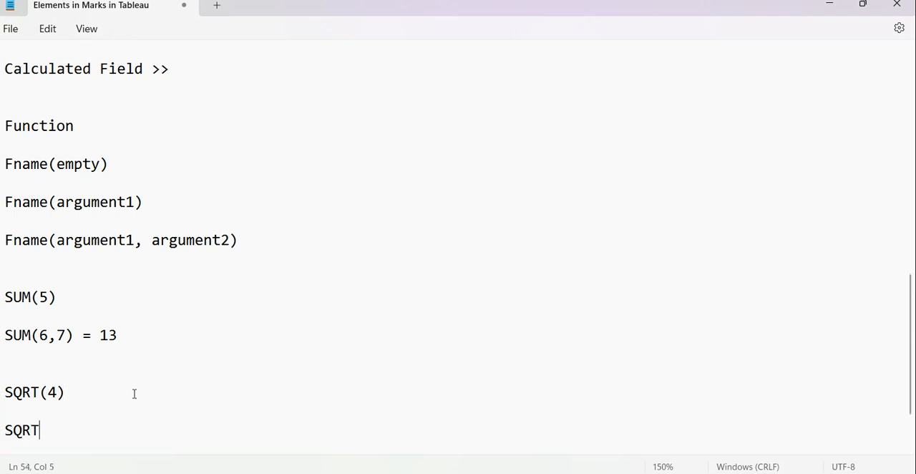
pyautogui.write('(6,7)')
pyautogui.press('Left')
pyautogui.write('6,7')
# Change the function name in SQRT(6,7) to POWER and its arguments to 3,2.
pyautogui.scroll(-2, 134, 394)
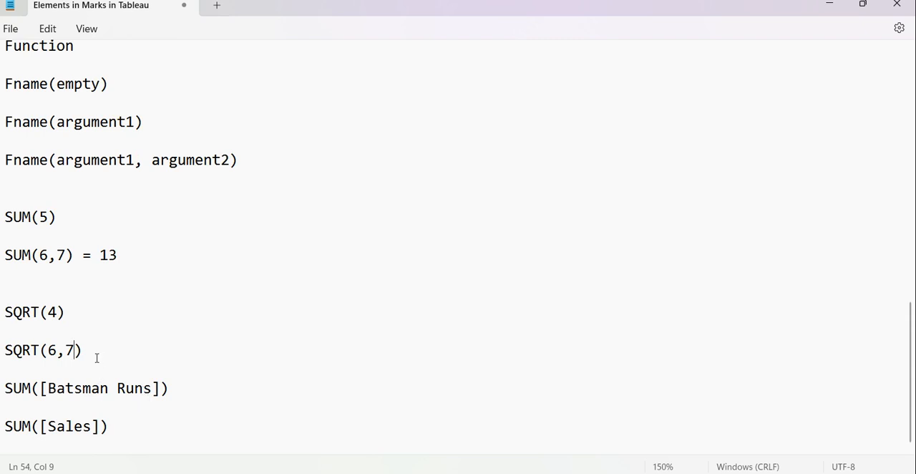
pyautogui.doubleClick(16, 356)
pyautogui.write('POW')
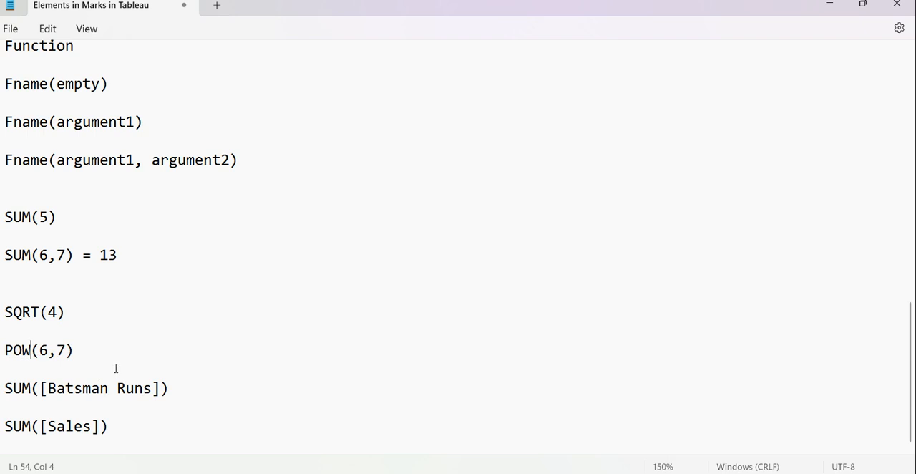
pyautogui.write('ER')
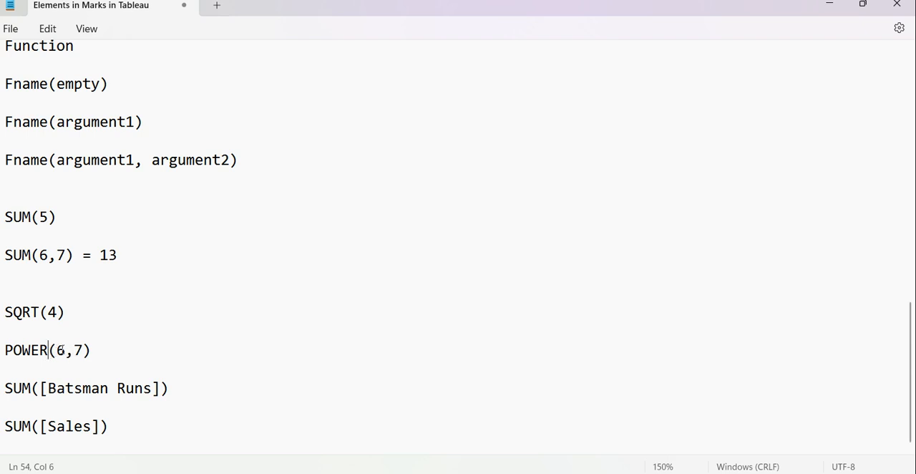
pyautogui.click(57, 350)
pyautogui.moveTo(57, 349); pyautogui.dragTo(84, 349)
pyautogui.write('3,2')
pyautogui.click(42, 222)
# Switch back to Tableau, enter INDEX() as the formula of the Index calculated field, and save the calculation.
pyautogui.click(830, 6)
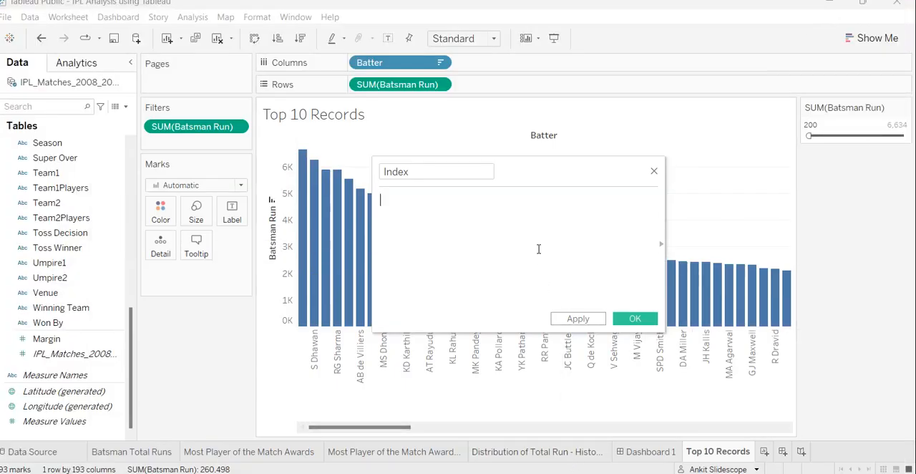
pyautogui.write('Ind')
pyautogui.press('Return')
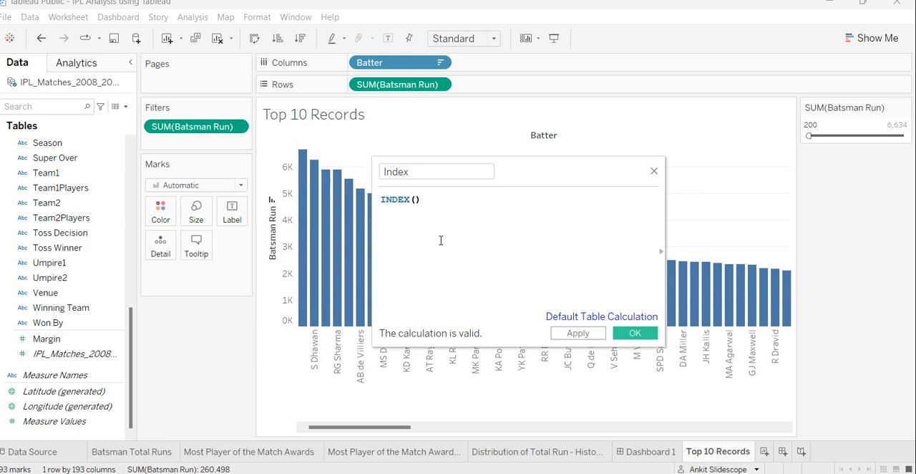
pyautogui.click(580, 334)
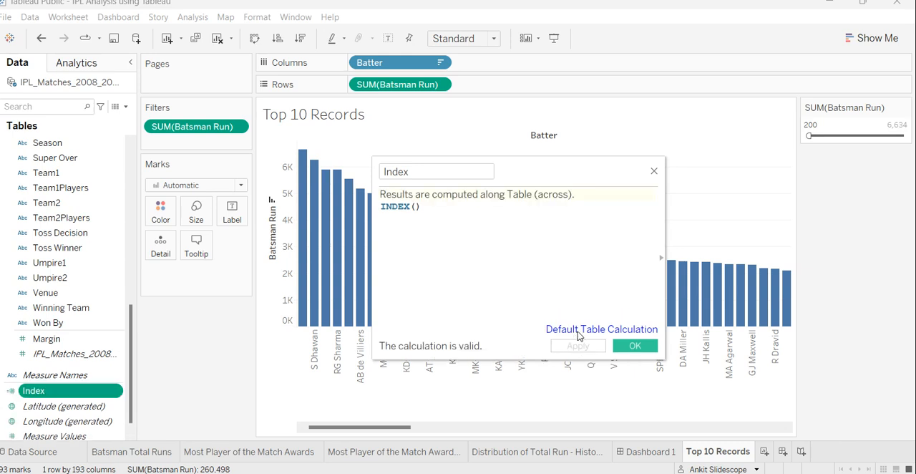
pyautogui.click(633, 346)
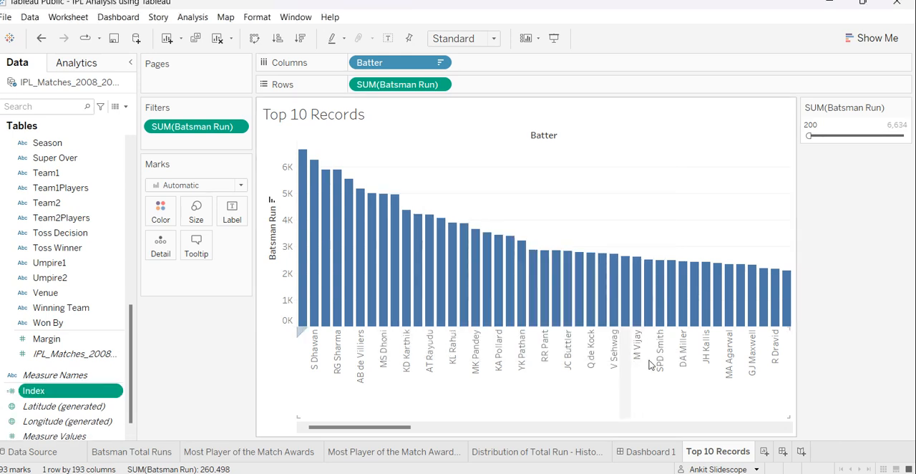
# Create a new worksheet and place the Batter field on Rows with all members added.
pyautogui.click(764, 452)
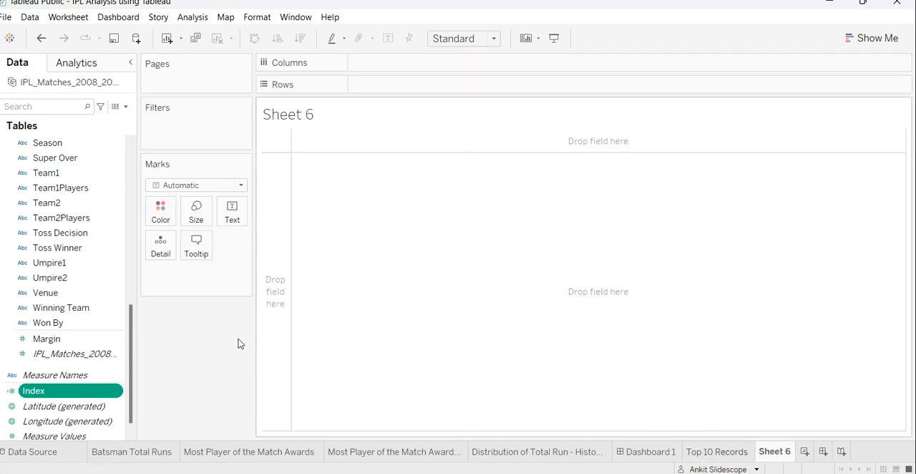
pyautogui.scroll(10, 110, 237)
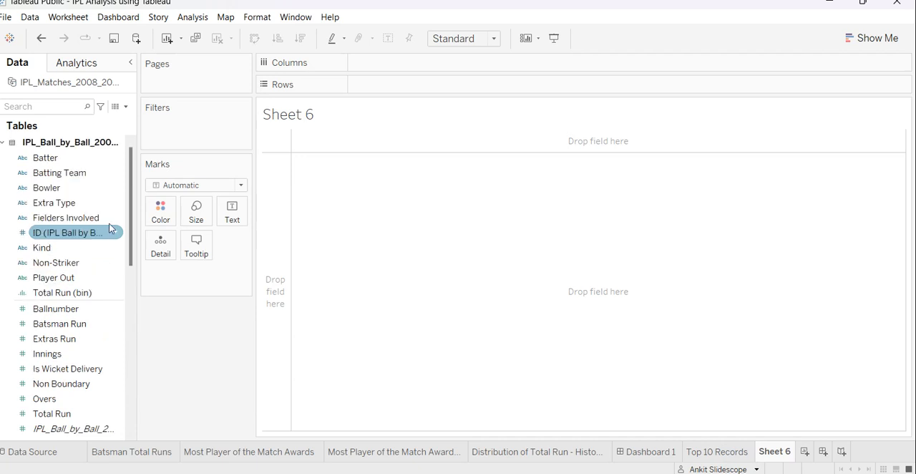
pyautogui.moveTo(45, 157); pyautogui.dragTo(436, 63)
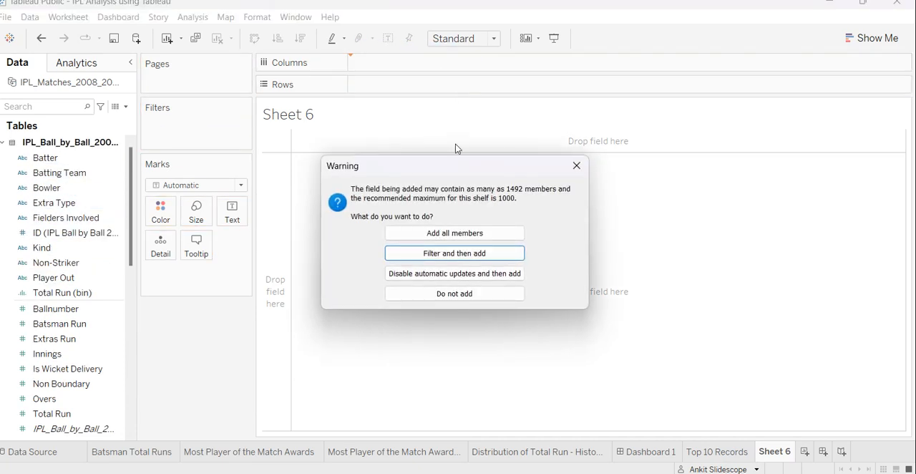
pyautogui.click(460, 233)
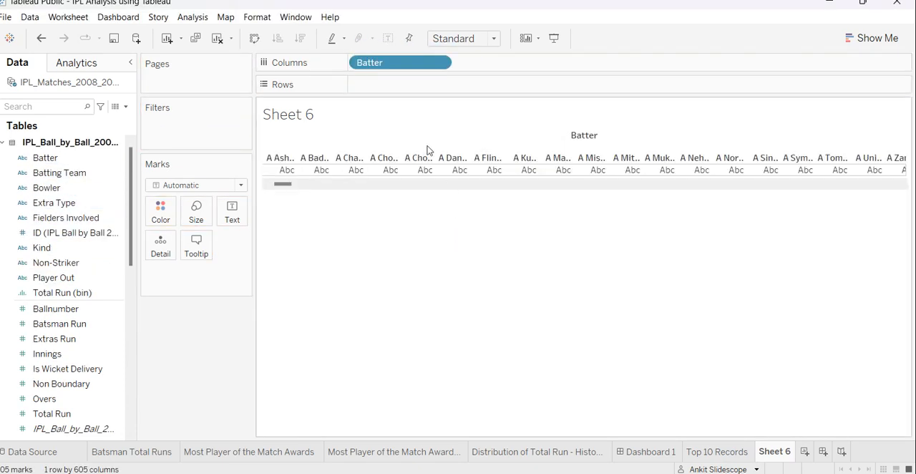
pyautogui.moveTo(405, 65); pyautogui.dragTo(403, 86)
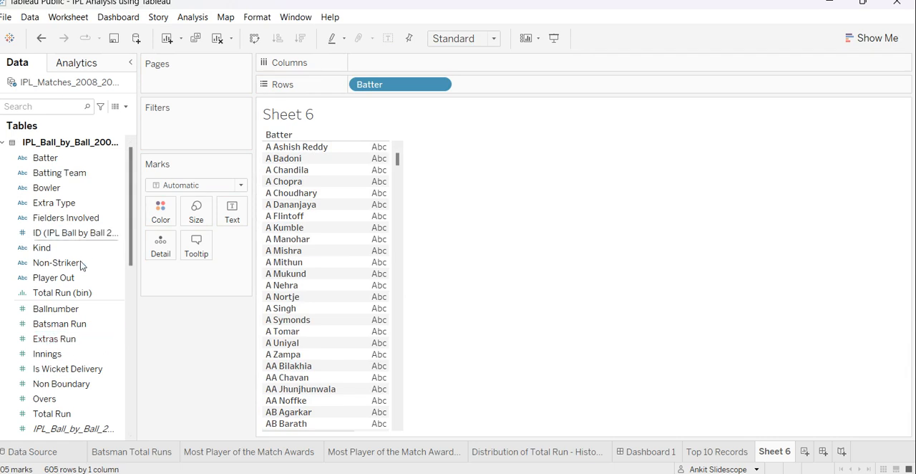
# Show Batsman Run as the text value for each batter and sort the batters in descending order of runs.
pyautogui.moveTo(78, 329); pyautogui.dragTo(374, 201)
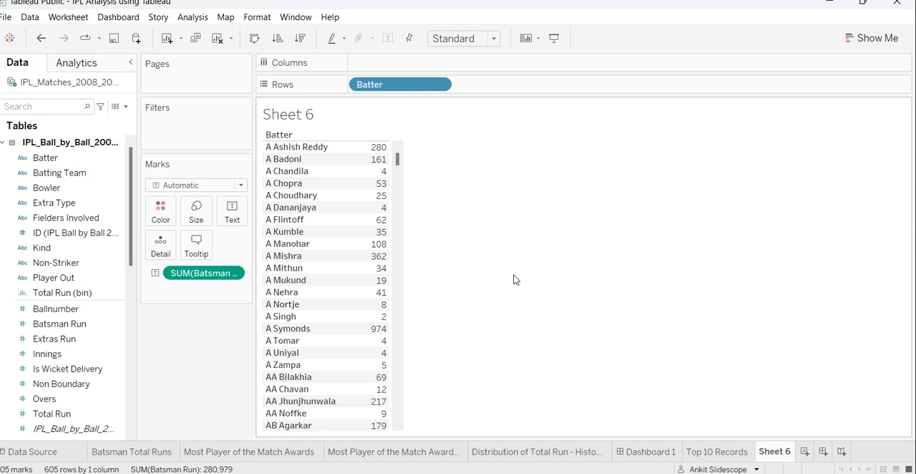
pyautogui.hotkey('ctrl', 'z')
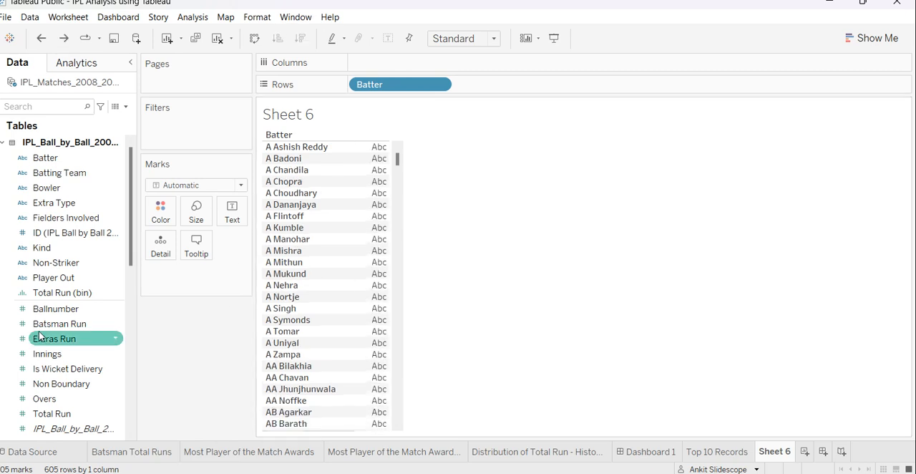
pyautogui.moveTo(60, 325); pyautogui.dragTo(384, 185)
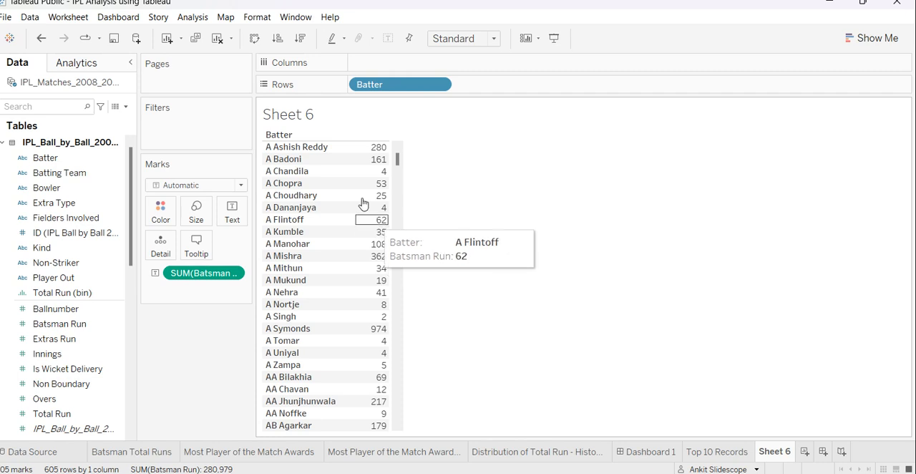
pyautogui.click(302, 39)
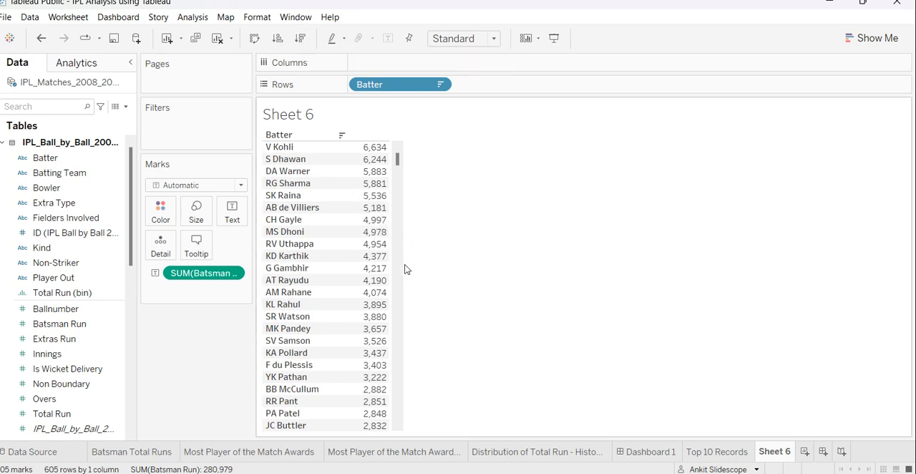
pyautogui.moveTo(378, 151)
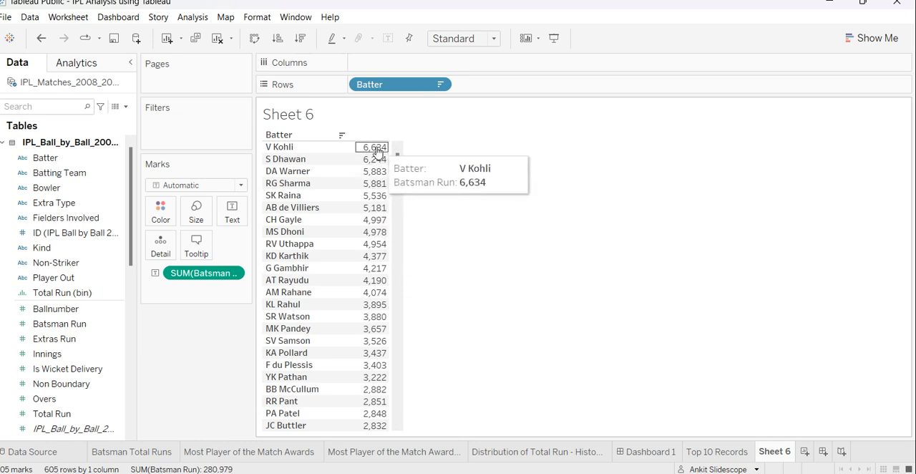
pyautogui.moveTo(379, 176)
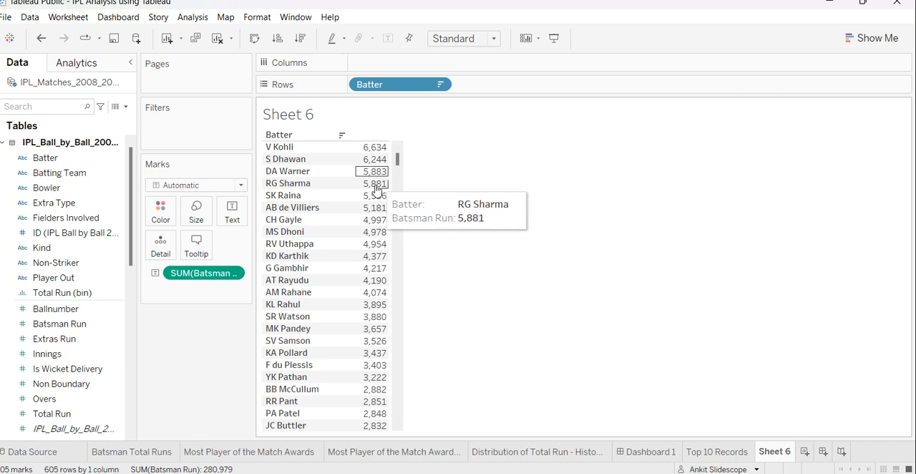
pyautogui.moveTo(389, 269)
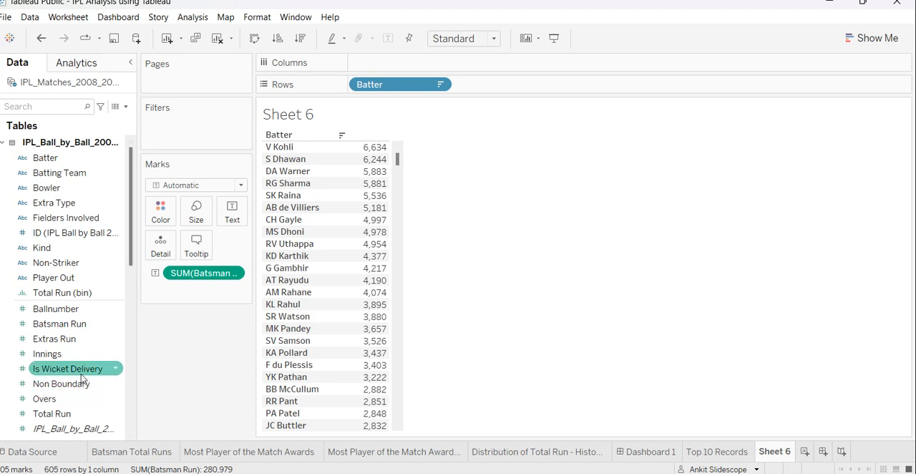
# Find the Index field in the data pane, switch to Snipping Tool and capture the area from Measure Names to Measure Values.
pyautogui.scroll(-3, 79, 362)
pyautogui.scroll(-3, 77, 354)
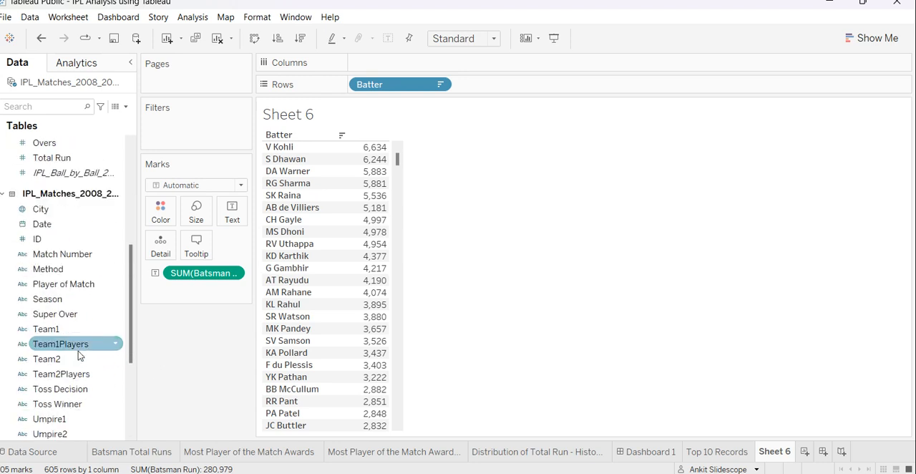
pyautogui.scroll(-4, 78, 329)
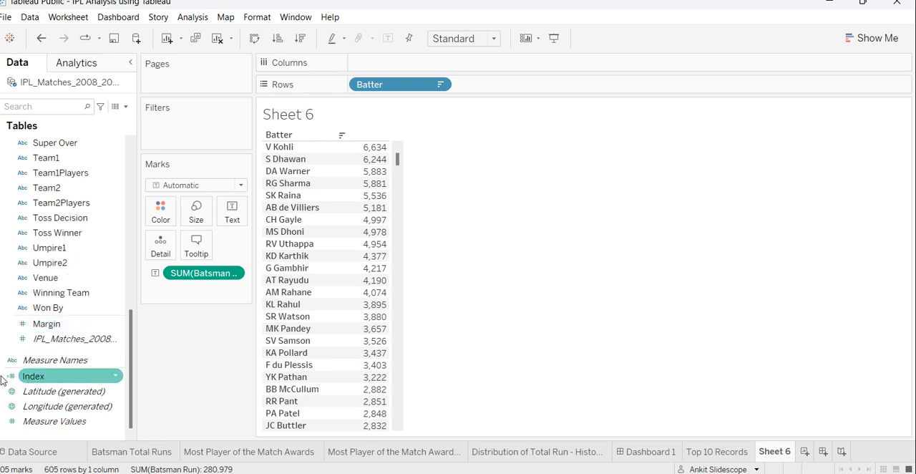
pyautogui.hotkey('alt', 'Tab')
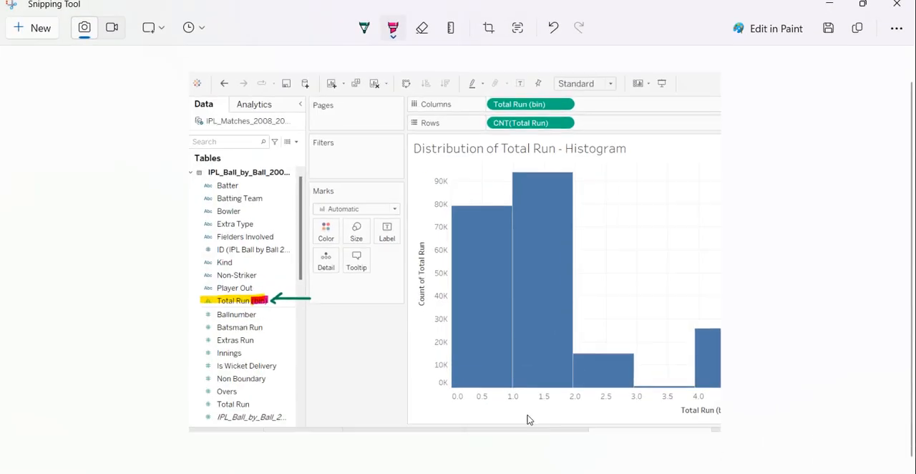
pyautogui.click(34, 26)
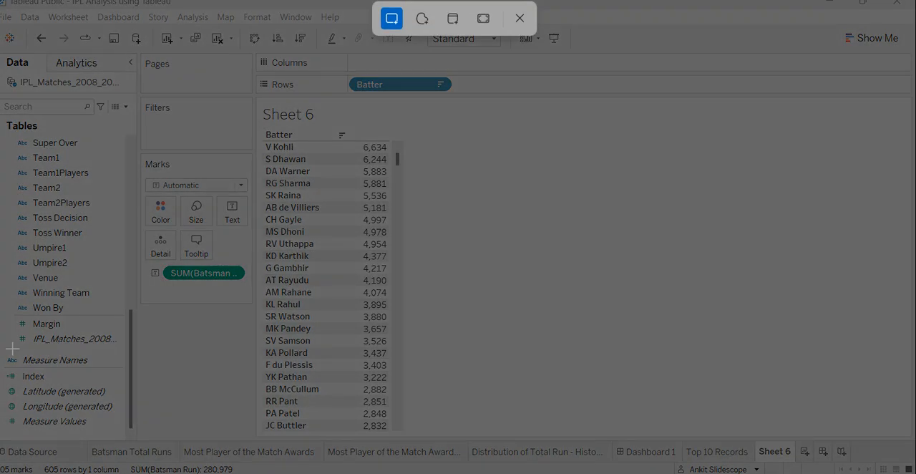
pyautogui.moveTo(1, 342); pyautogui.dragTo(222, 454)
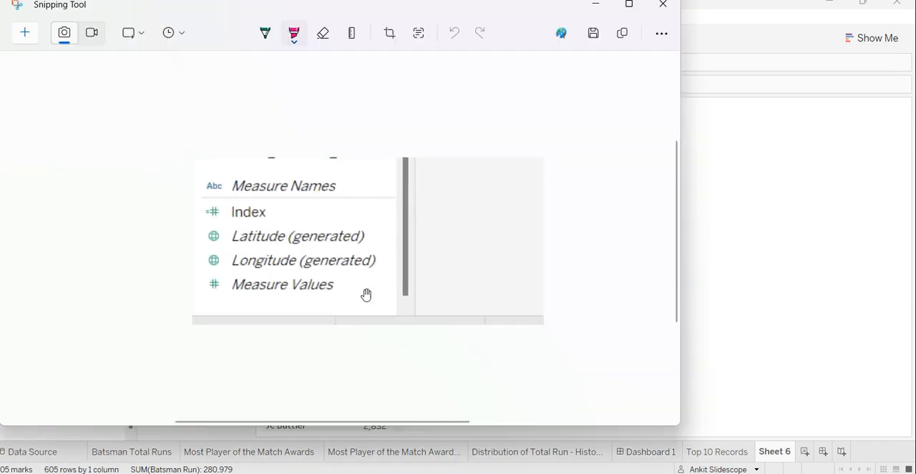
# Highlight the equals sign beside the Index field in the snip and add a small mark below its name.
pyautogui.scroll(5, 366, 292)
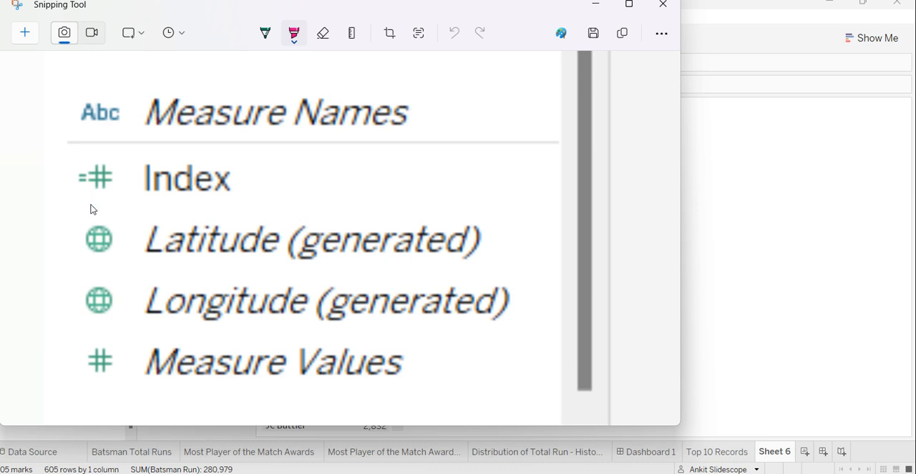
pyautogui.moveTo(63, 209); pyautogui.dragTo(184, 202)
pyautogui.hotkey('ctrl', 'z')
pyautogui.moveTo(72, 183); pyautogui.dragTo(81, 179)
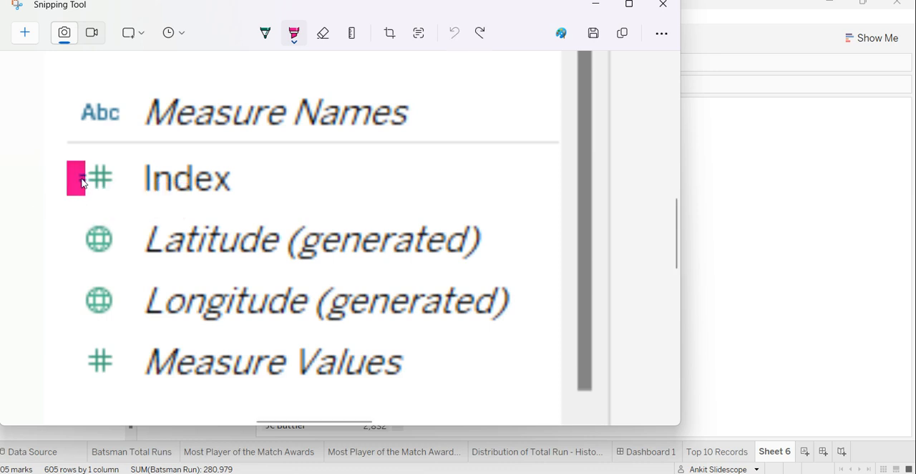
pyautogui.moveTo(218, 208); pyautogui.dragTo(214, 207)
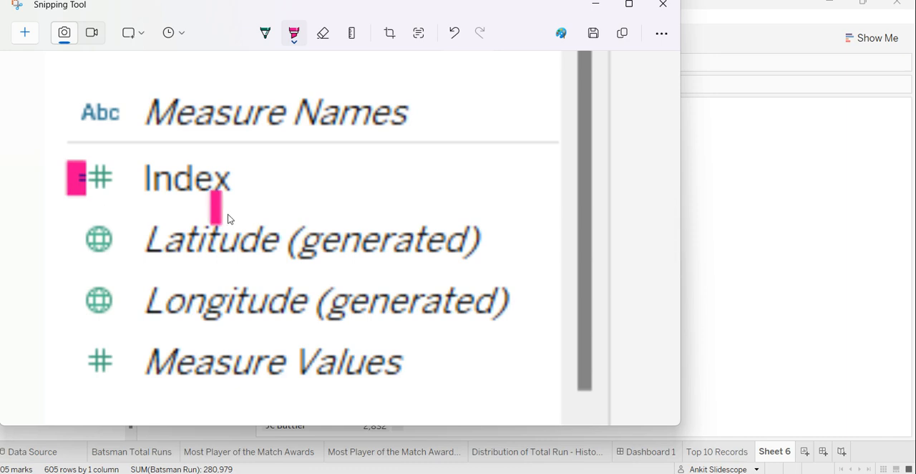
# Switch back to Tableau, place Index on Columns and convert the view to a text table.
pyautogui.click(596, 4)
pyautogui.moveTo(33, 376); pyautogui.dragTo(551, 63)
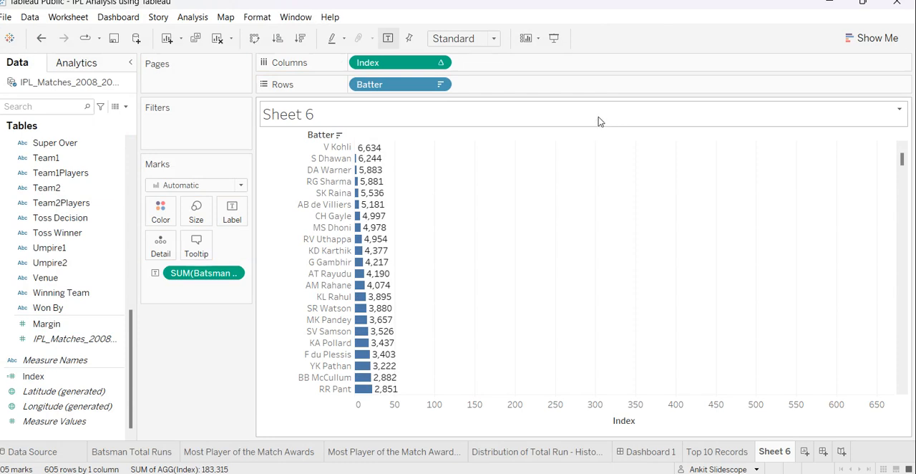
pyautogui.hotkey('ctrl', 'z')
pyautogui.moveTo(33, 376); pyautogui.dragTo(429, 63)
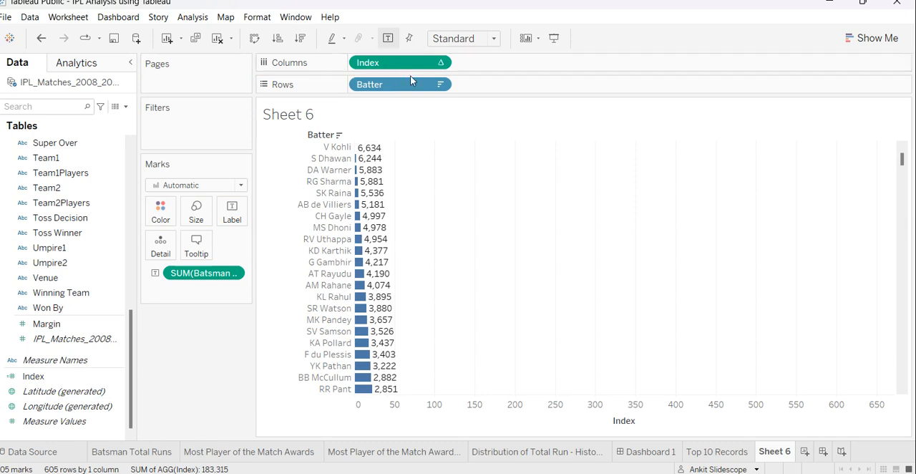
pyautogui.click(857, 41)
pyautogui.click(796, 78)
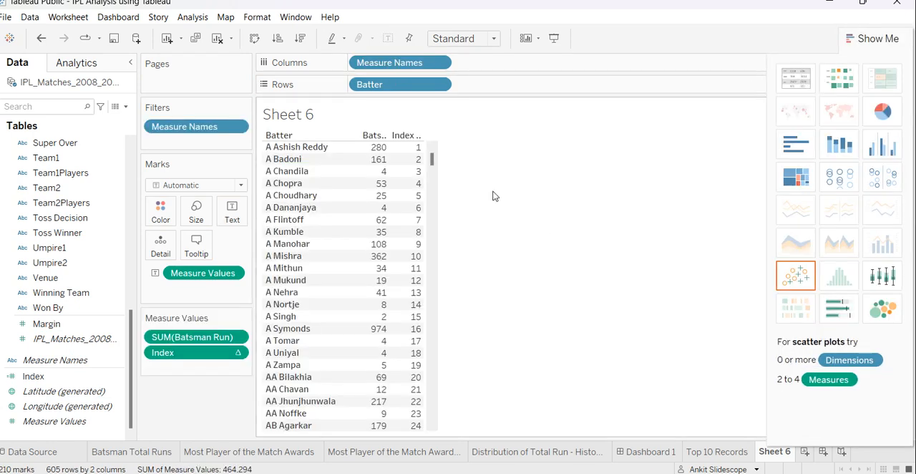
# Sort the batters in descending order and widen the Batsman Run and Index columns.
pyautogui.click(422, 137)
pyautogui.click(473, 136)
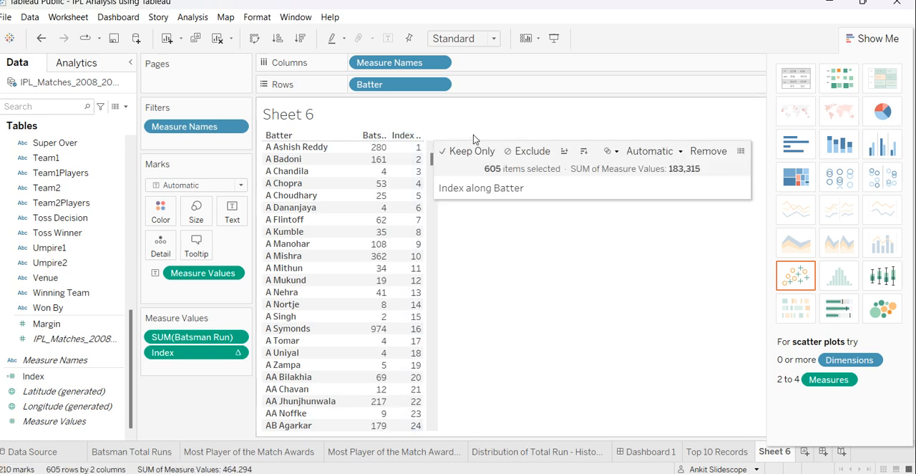
pyautogui.click(301, 40)
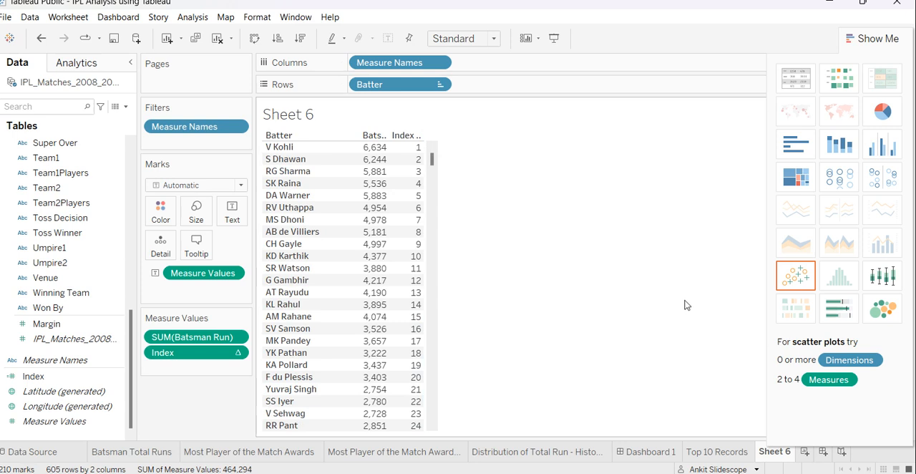
pyautogui.moveTo(379, 156)
pyautogui.moveTo(405, 276)
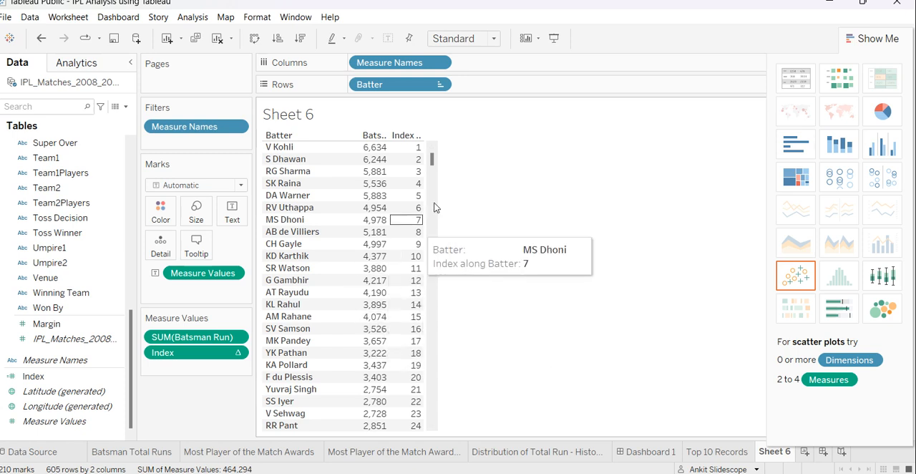
pyautogui.moveTo(387, 135); pyautogui.dragTo(409, 135)
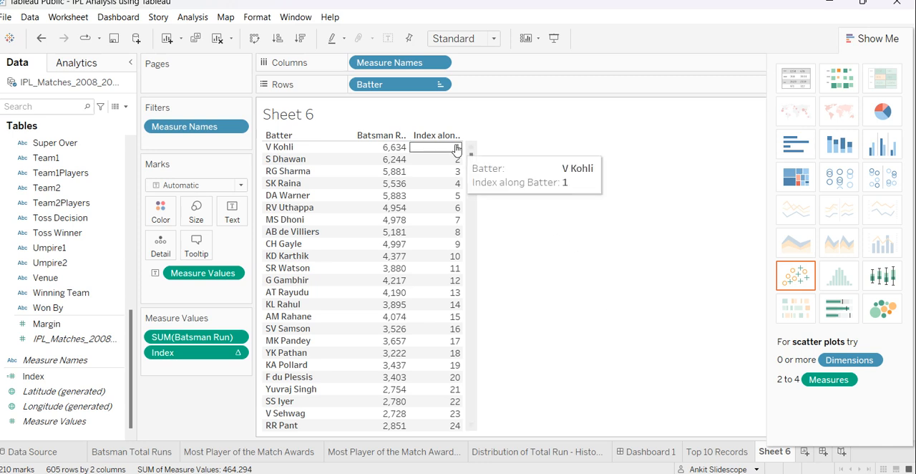
# Create a new calculated field named SerialNum.
pyautogui.click(167, 354)
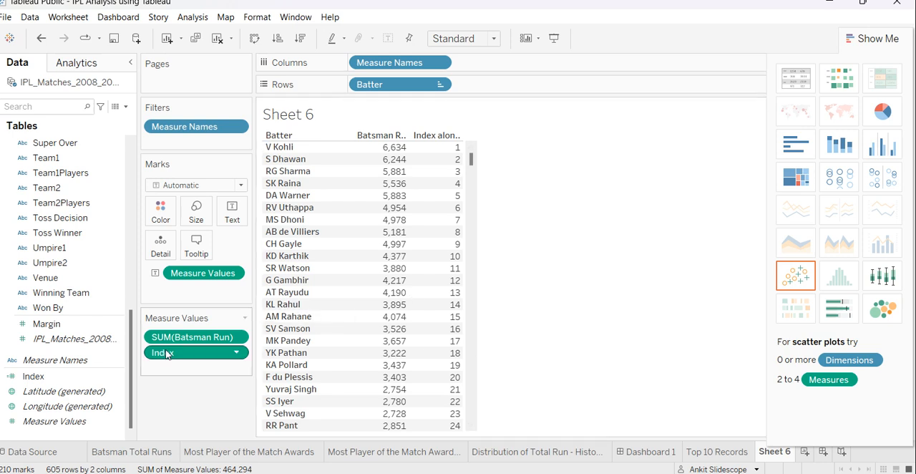
pyautogui.click(126, 107)
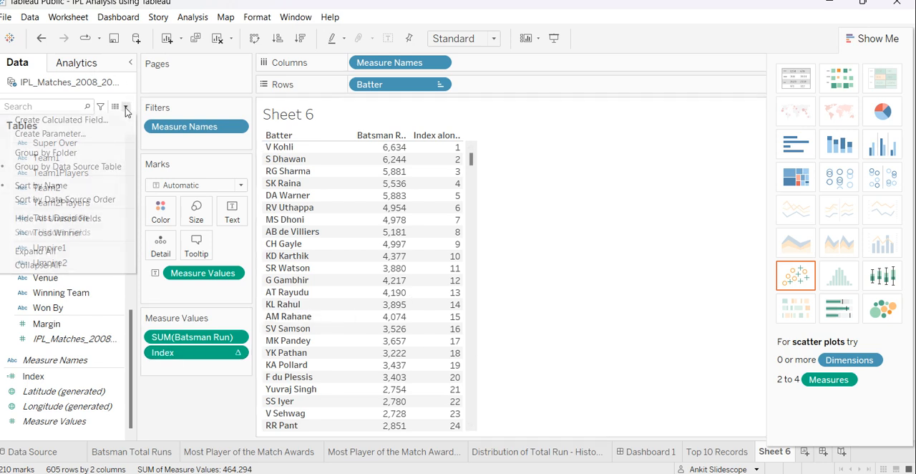
pyautogui.click(86, 121)
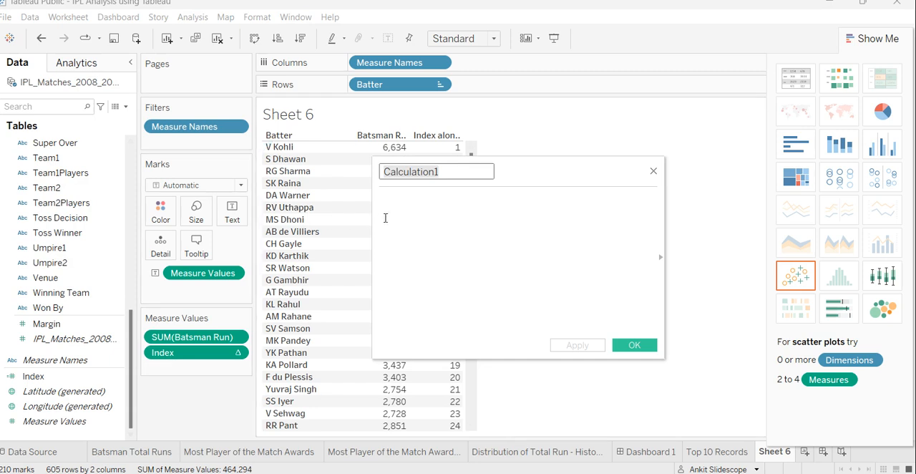
pyautogui.write('Sn')
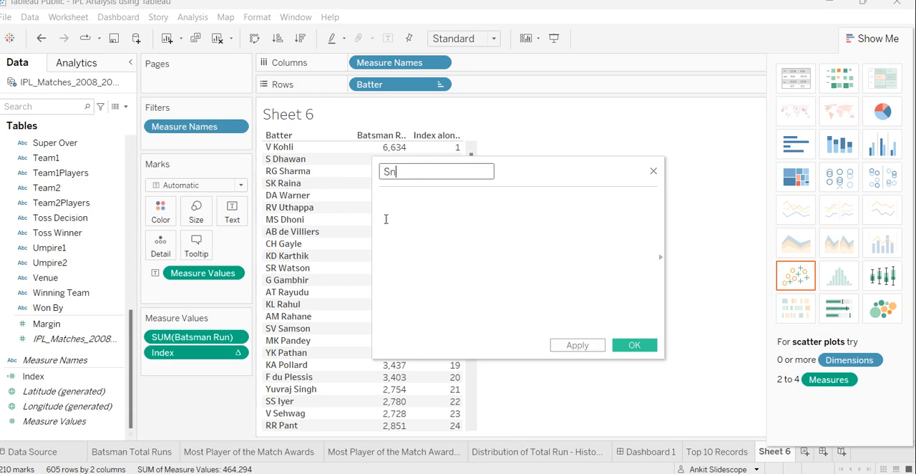
pyautogui.write('E')
pyautogui.write('ra')
pyautogui.press('BackSpace')
pyautogui.write('ialNum')
pyautogui.press('Tab')
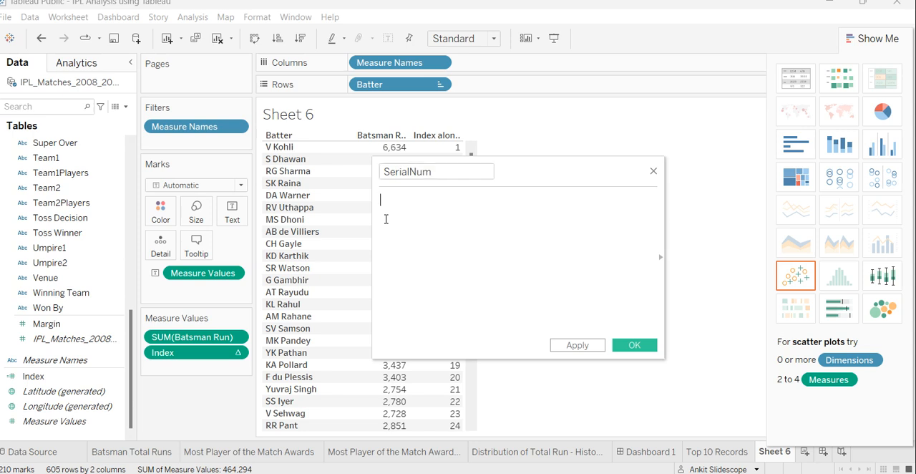
# Enter INDEX() as the formula of the SerialNum field and save the calculation.
pyautogui.write('[Index')
pyautogui.press('BackSpace')
pyautogui.press('BackSpace')
pyautogui.press('BackSpace')
pyautogui.press('BackSpace')
pyautogui.press('BackSpace')
pyautogui.press('BackSpace')
pyautogui.write('Inde')
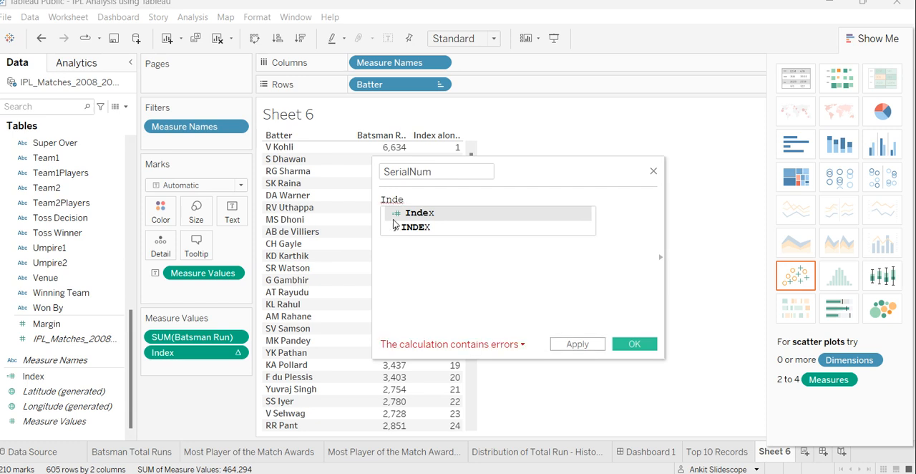
pyautogui.click(417, 227)
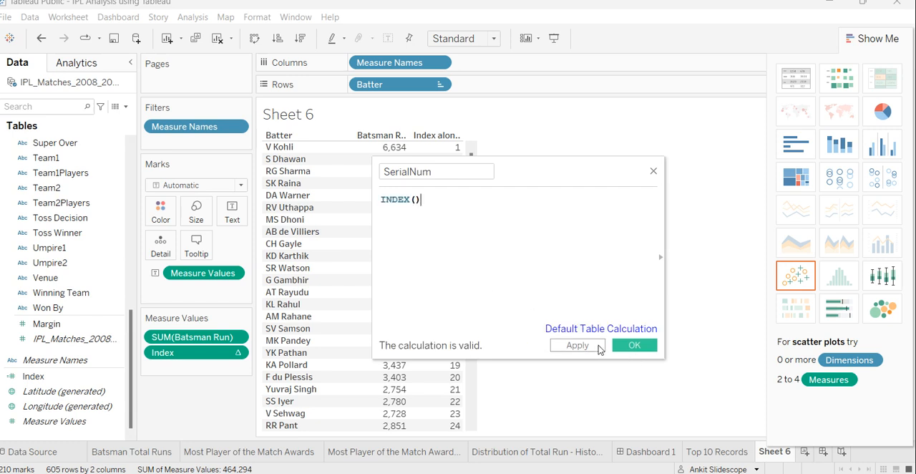
pyautogui.click(571, 345)
pyautogui.click(620, 346)
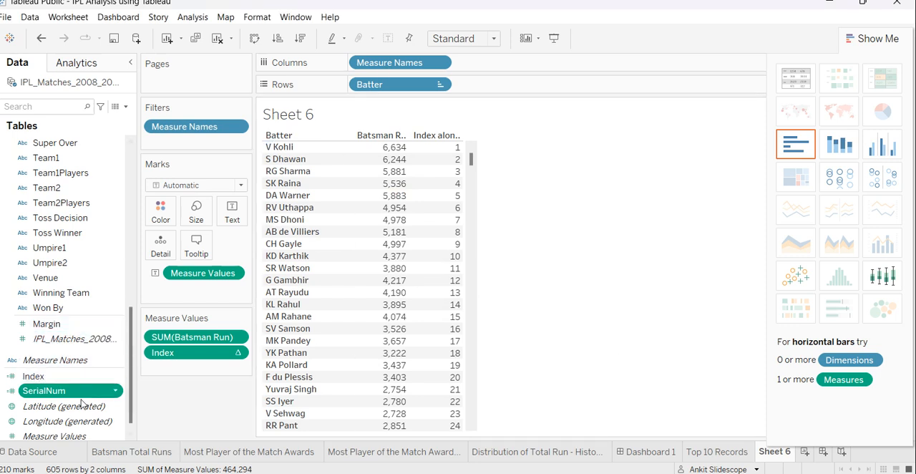
# Replace Index with SerialNum in the measure values and widen the table's value columns.
pyautogui.moveTo(57, 391); pyautogui.dragTo(198, 376)
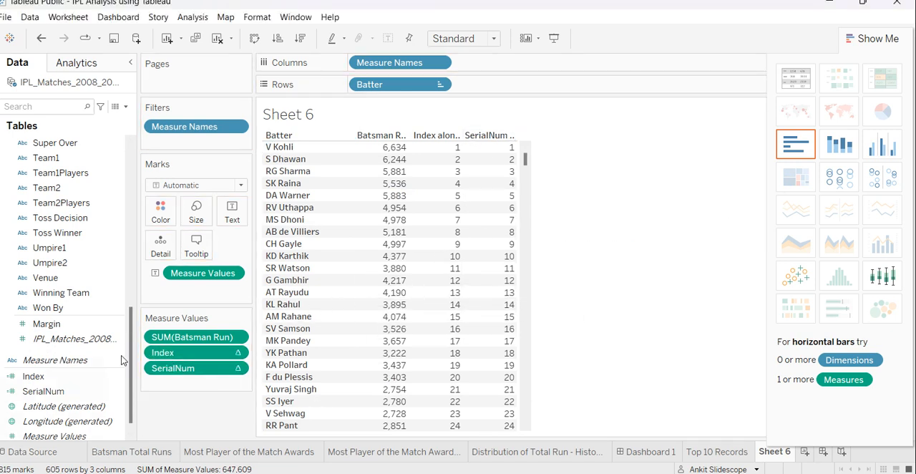
pyautogui.rightClick(169, 355)
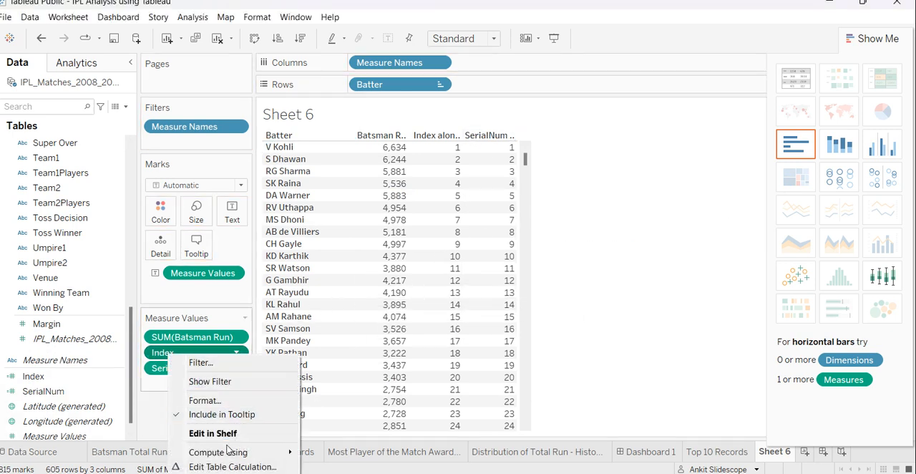
pyautogui.click(189, 472)
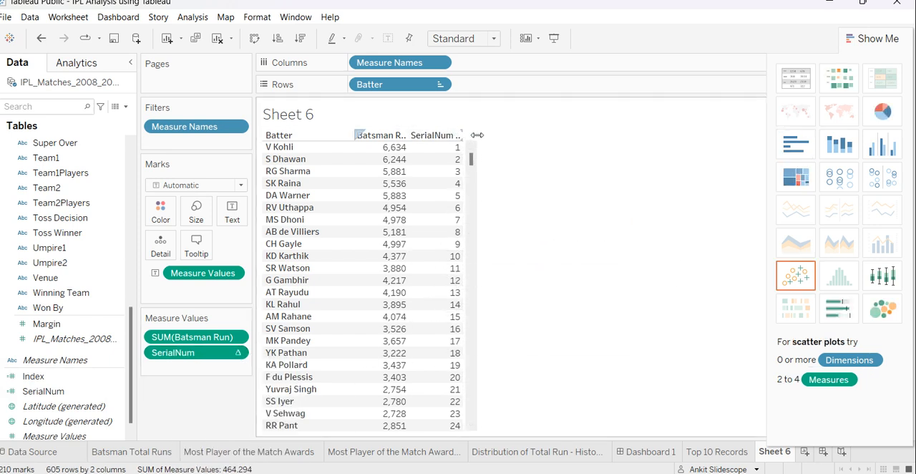
pyautogui.moveTo(464, 135); pyautogui.dragTo(480, 135)
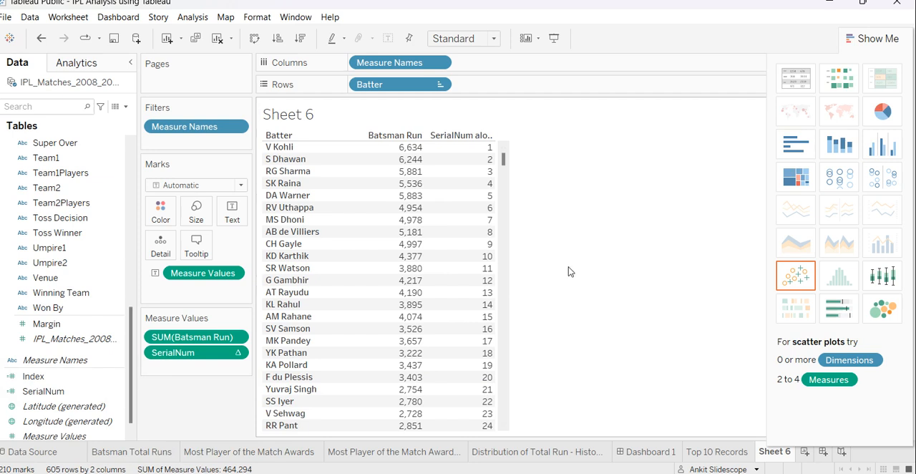
# On the Top 10 Records sheet, filter by Index with the range 1 to 10 and widen the bars.
pyautogui.click(693, 449)
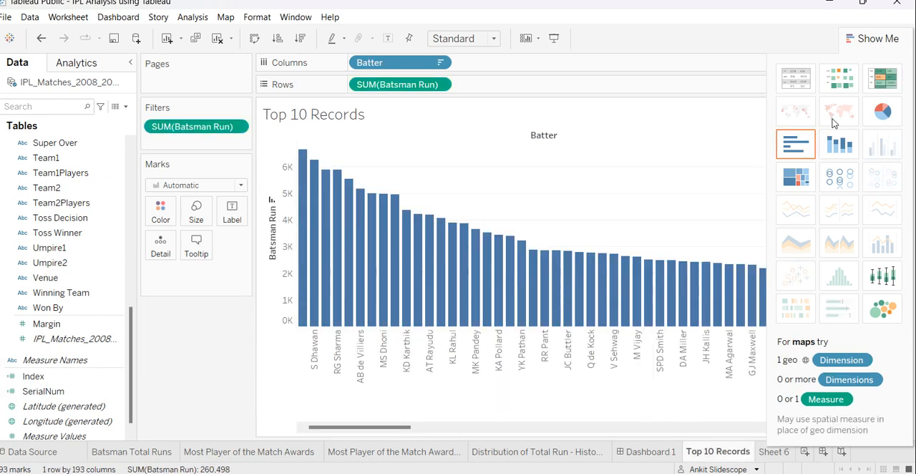
pyautogui.click(873, 38)
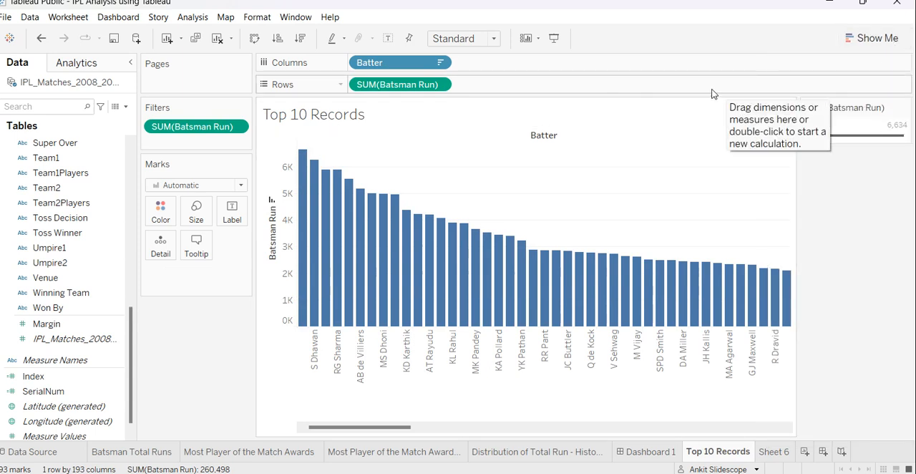
pyautogui.click(82, 374)
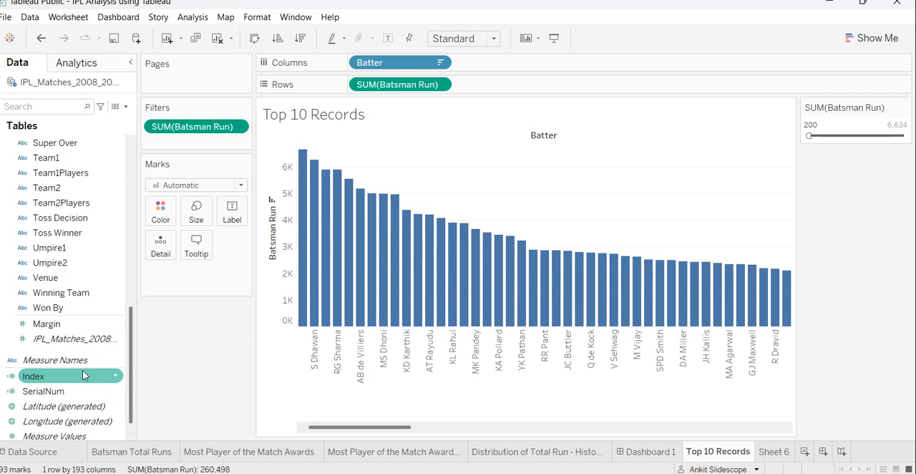
pyautogui.moveTo(82, 372); pyautogui.dragTo(223, 141)
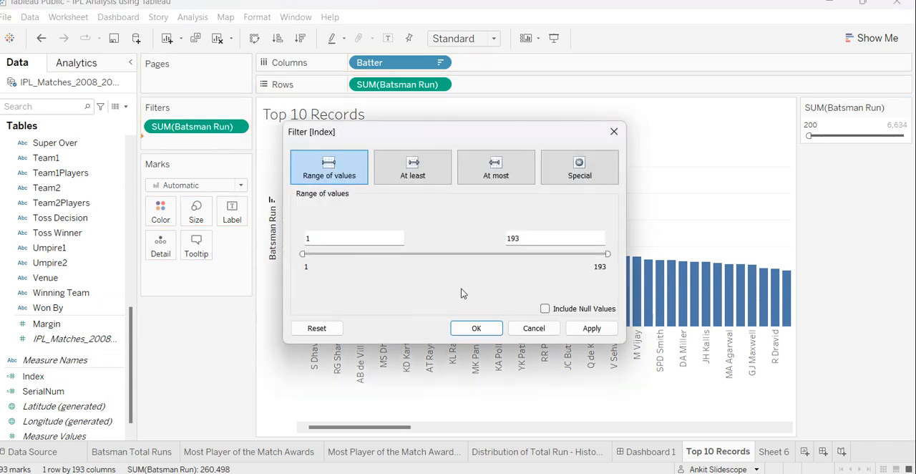
pyautogui.doubleClick(534, 241)
pyautogui.write('10')
pyautogui.click(592, 328)
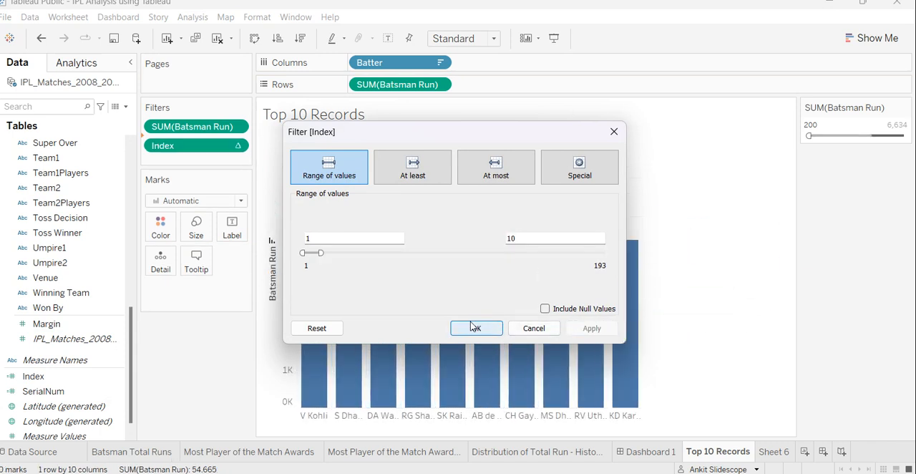
pyautogui.click(475, 328)
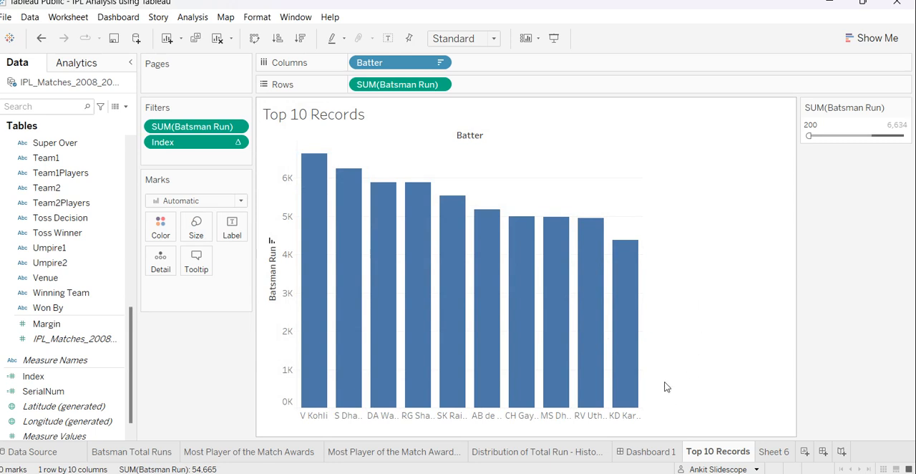
pyautogui.moveTo(642, 308)
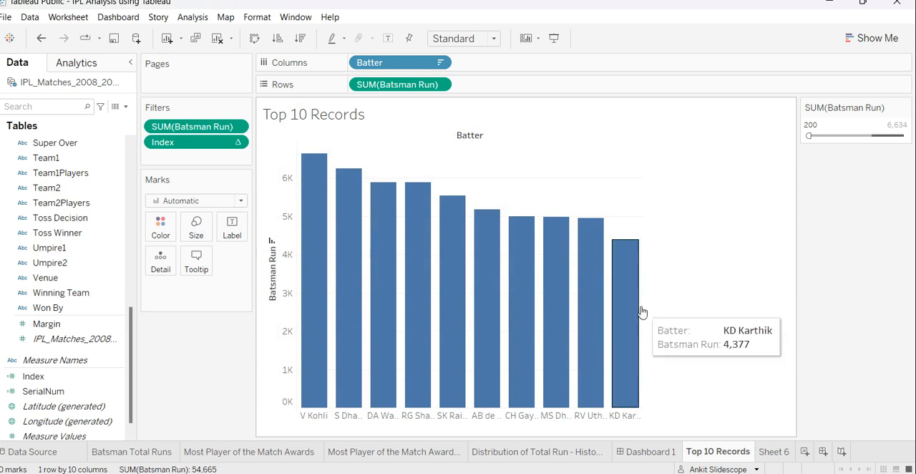
pyautogui.moveTo(643, 306); pyautogui.dragTo(678, 307)
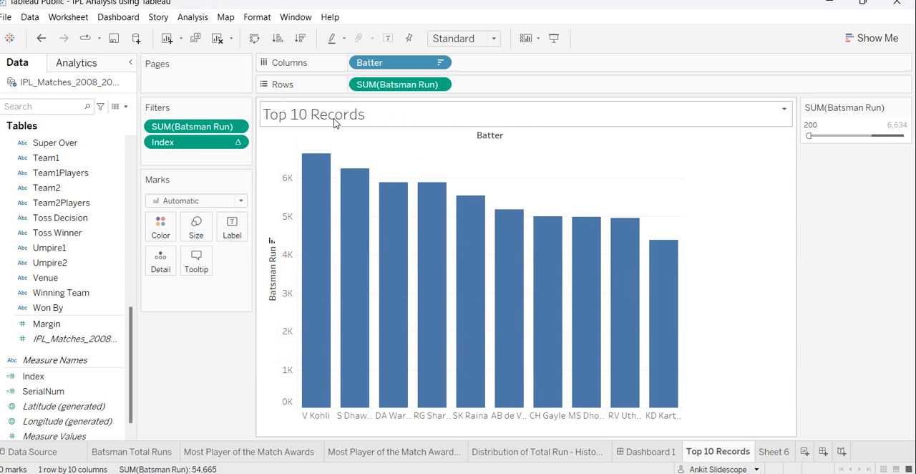
# Show the Index filter control on the Top 10 Records sheet and extend its range to 1 to 20.
pyautogui.rightClick(166, 141)
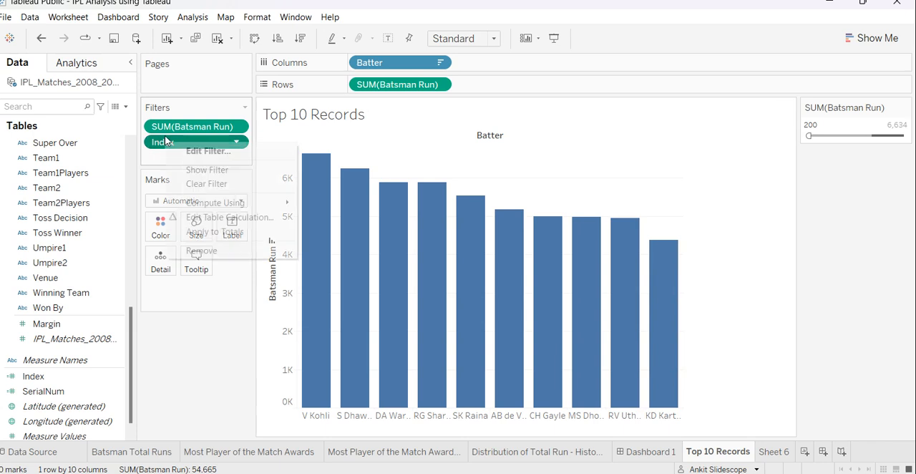
pyautogui.click(233, 170)
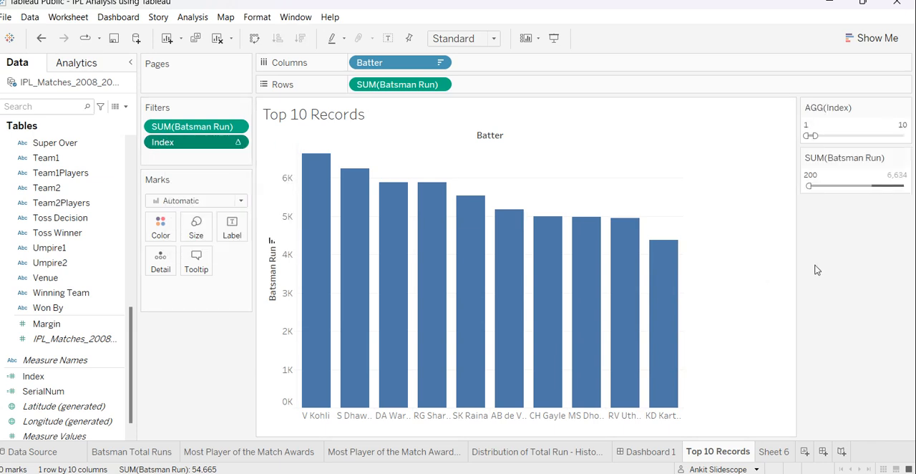
pyautogui.moveTo(816, 134); pyautogui.dragTo(820, 136)
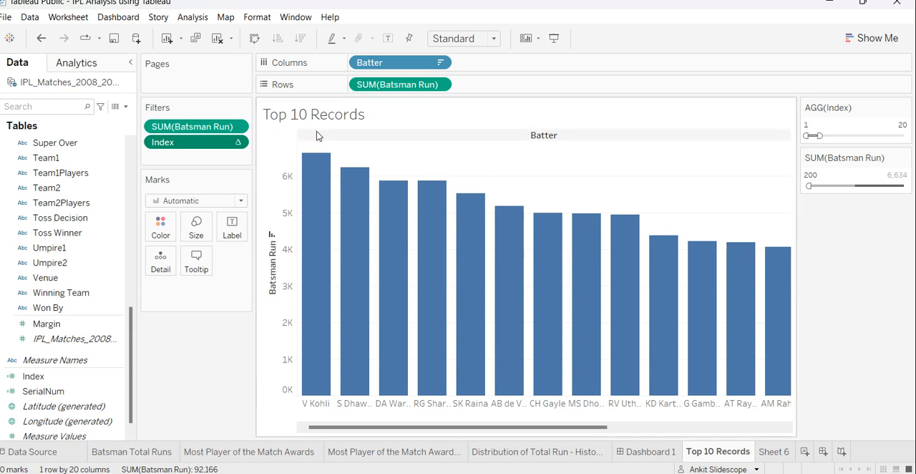
# Rename the Top 10 Records worksheet to Top.
pyautogui.rightClick(706, 458)
pyautogui.click(741, 313)
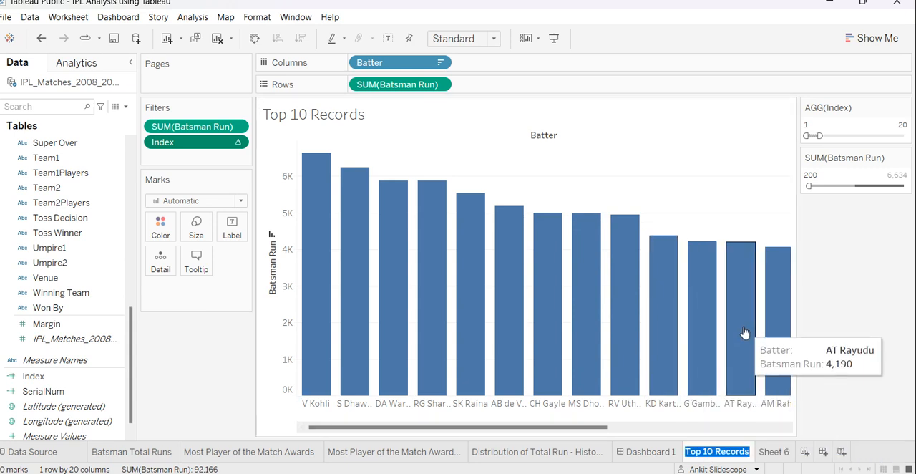
pyautogui.click(721, 452)
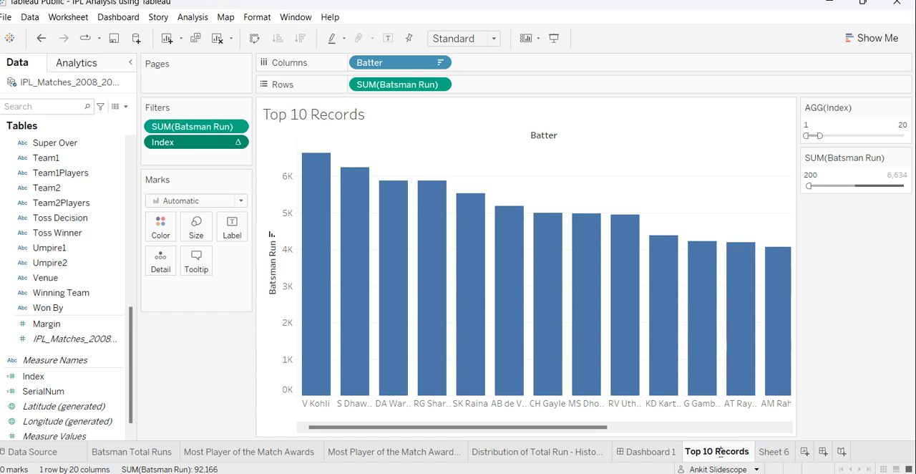
pyautogui.press('Left')
pyautogui.press('Left')
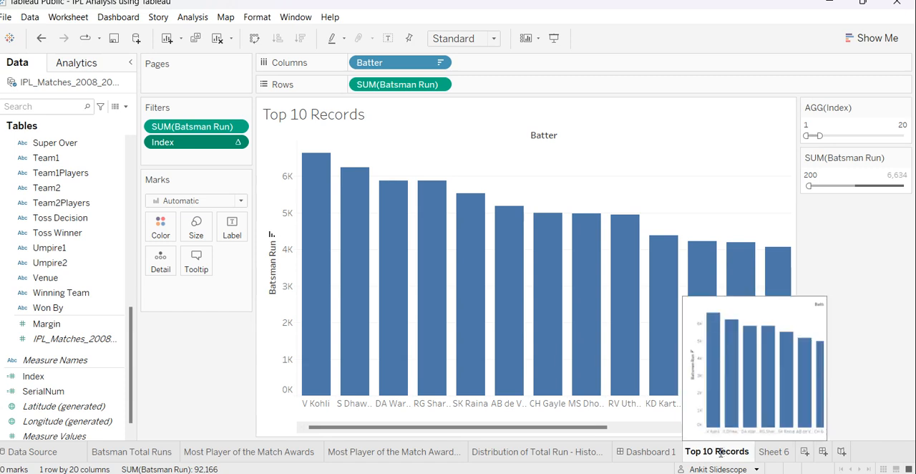
pyautogui.press('Delete')
pyautogui.press('Delete')
pyautogui.press('BackSpace')
pyautogui.hotkey('ctrl', 'a')
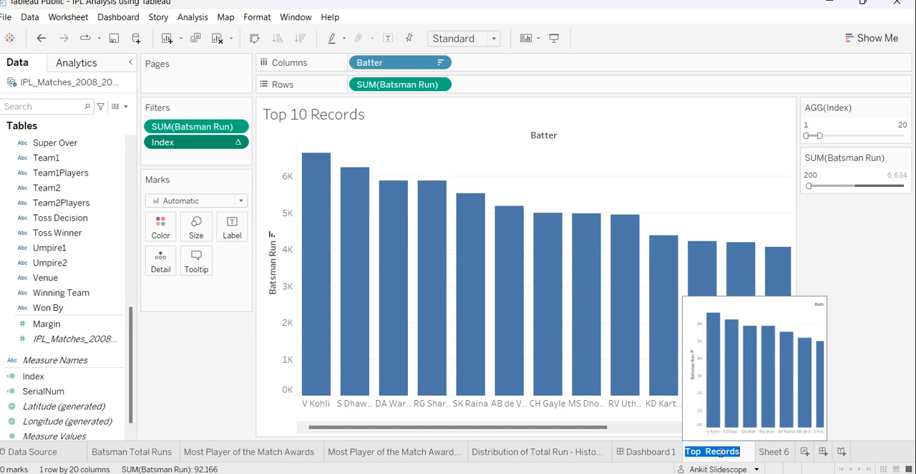
pyautogui.press('End')
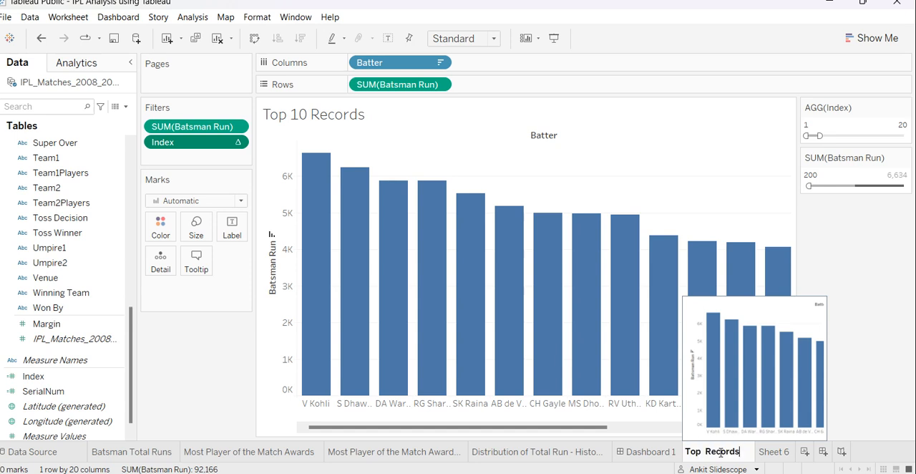
pyautogui.press('BackSpace')
pyautogui.press('BackSpace')
pyautogui.press('BackSpace')
pyautogui.press('BackSpace')
pyautogui.press('BackSpace')
pyautogui.press('BackSpace')
pyautogui.press('BackSpace')
pyautogui.press('BackSpace')
pyautogui.press('Return')
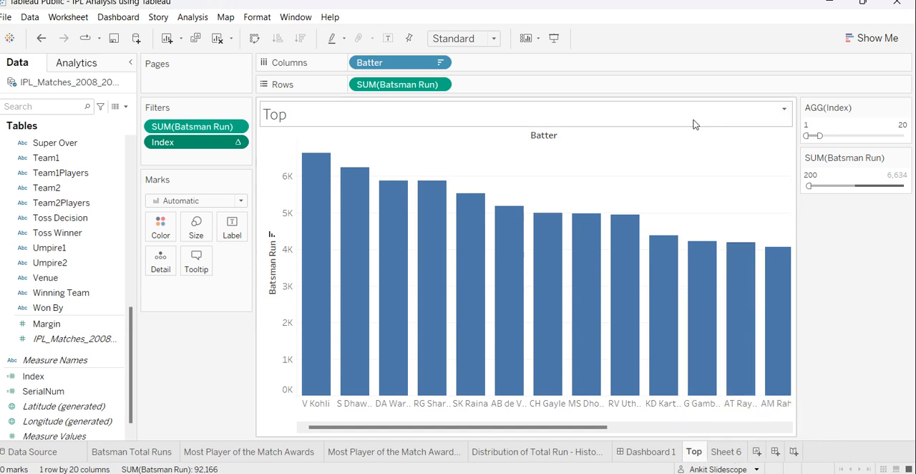
# Edit the chart title to contain the sheet name, the inserted Batter field and the word Records.
pyautogui.rightClick(377, 121)
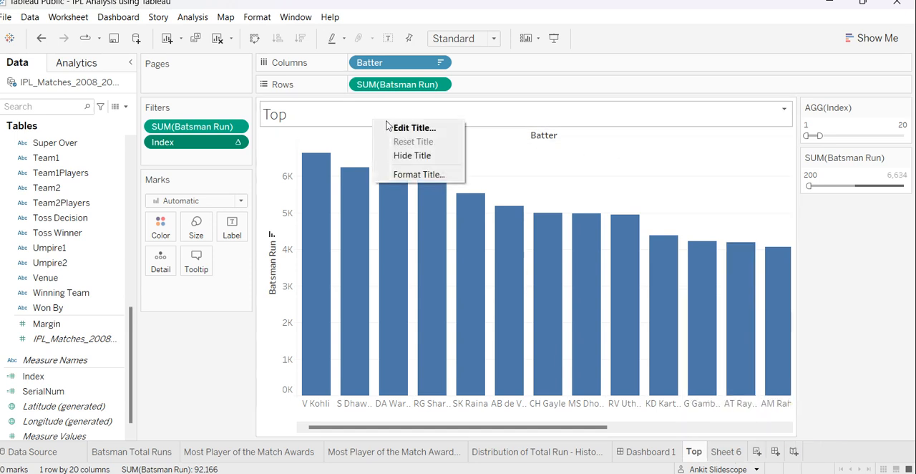
pyautogui.click(385, 127)
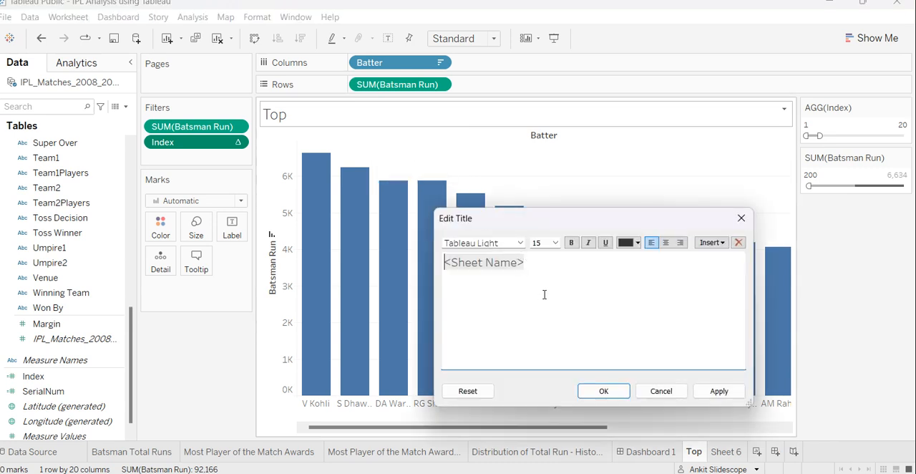
pyautogui.click(553, 263)
pyautogui.write('Records')
pyautogui.click(706, 242)
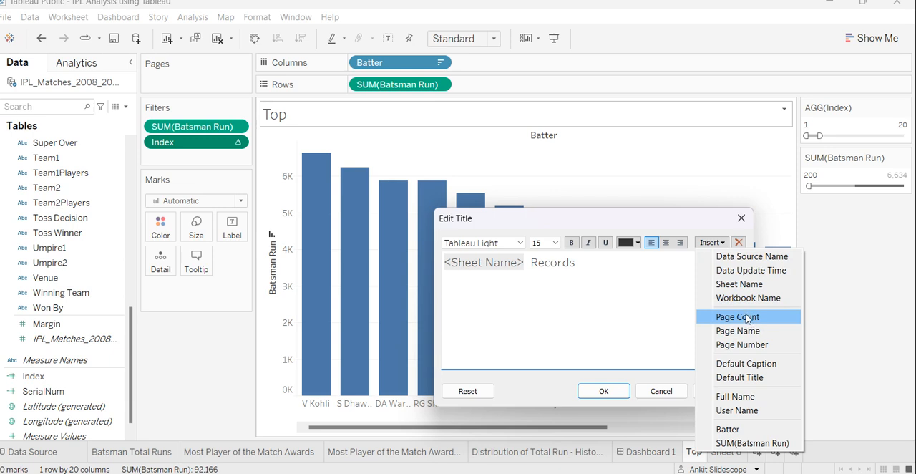
pyautogui.click(762, 430)
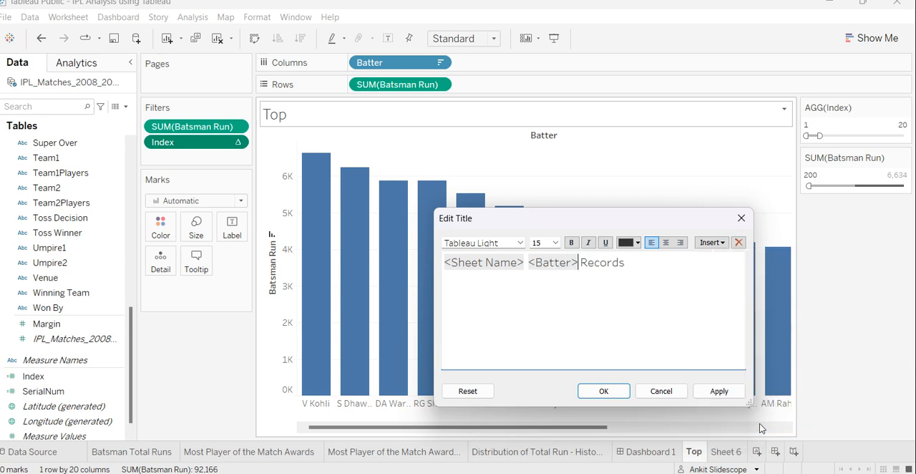
# Replace Batter with Index inside the title's field placeholder and apply the title.
pyautogui.hotkey('shift', 'Left')
pyautogui.hotkey('shift', 'Left')
pyautogui.hotkey('shift', 'Left')
pyautogui.hotkey('shift', 'Left')
pyautogui.hotkey('shift', 'Left')
pyautogui.hotkey('shift', 'Left')
pyautogui.hotkey('shift', 'Left')
pyautogui.hotkey('shift', 'Left')
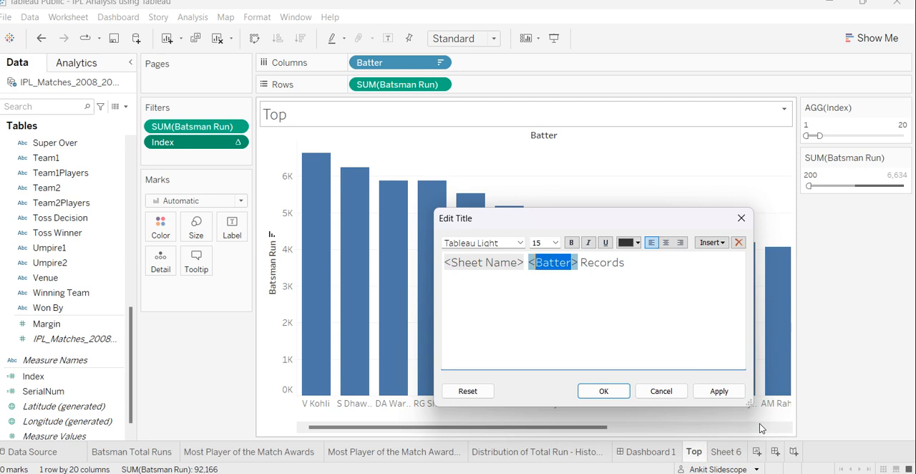
pyautogui.write('<Index')
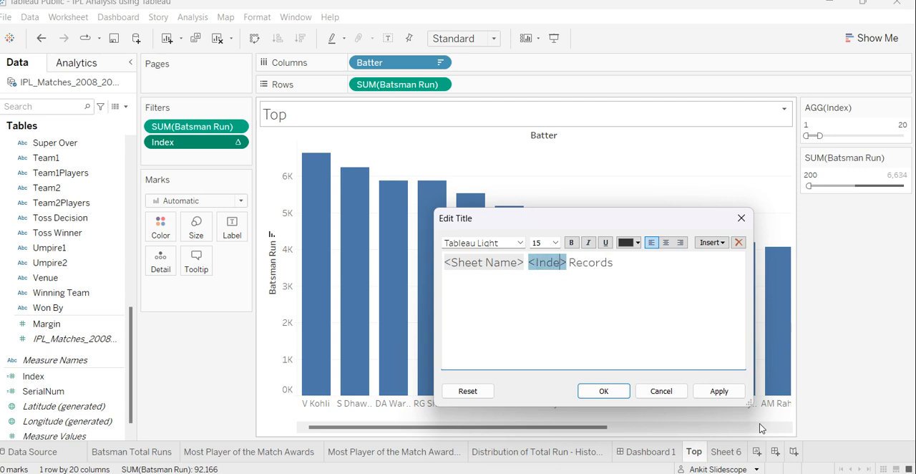
pyautogui.press('super+i')
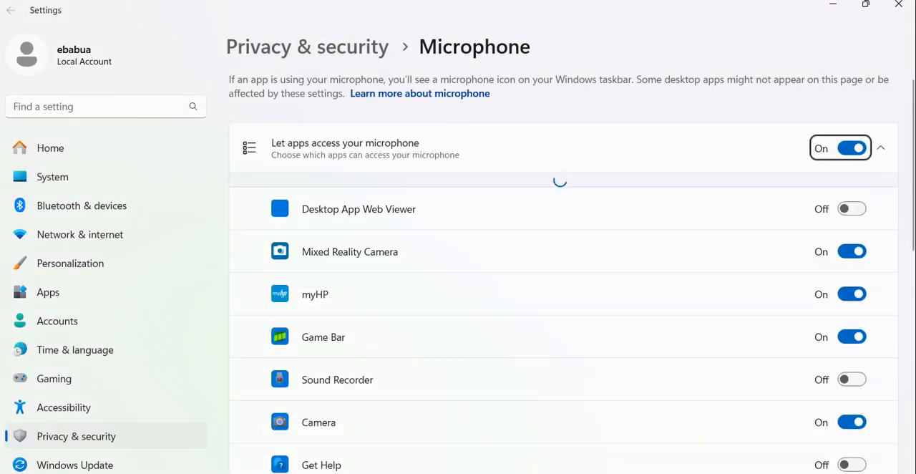
pyautogui.click(628, 472)
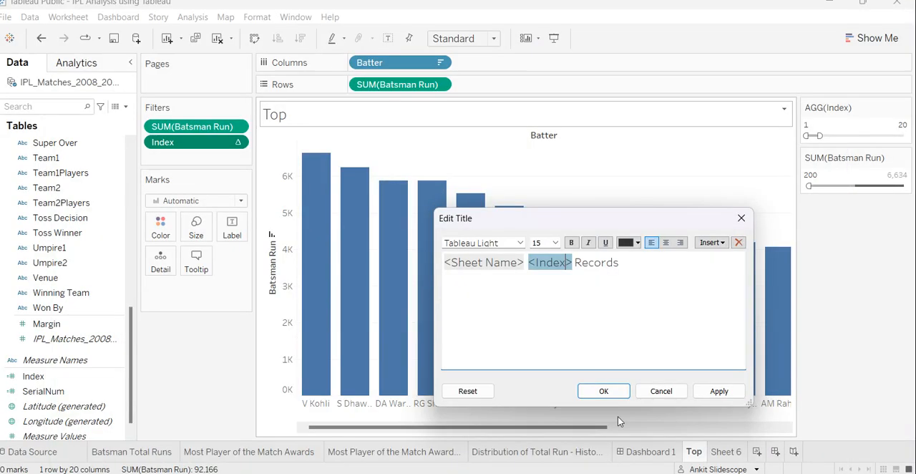
pyautogui.click(719, 391)
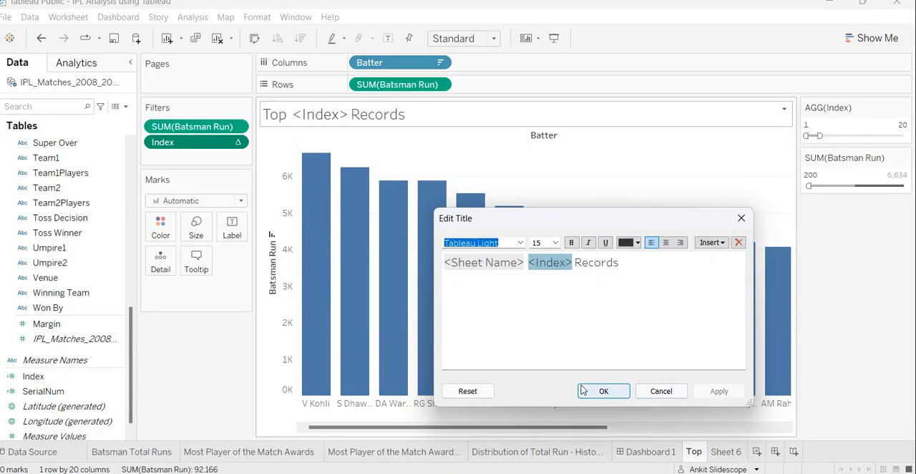
pyautogui.doubleClick(551, 263)
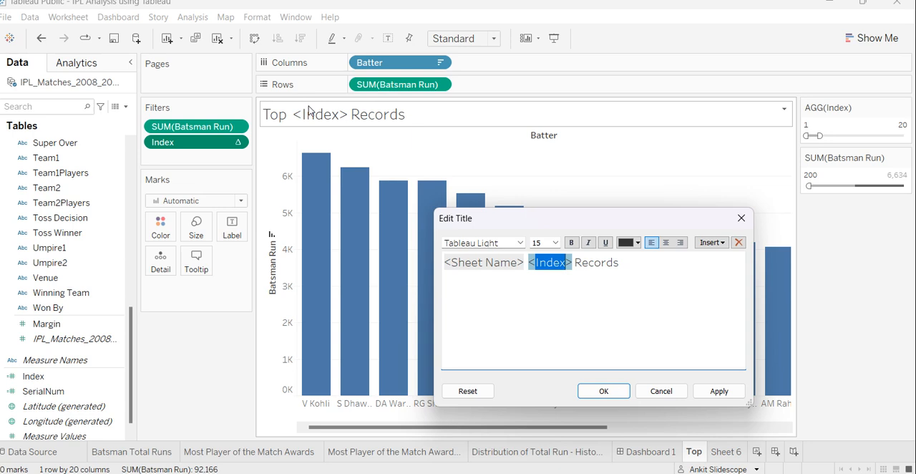
pyautogui.write('Batter')
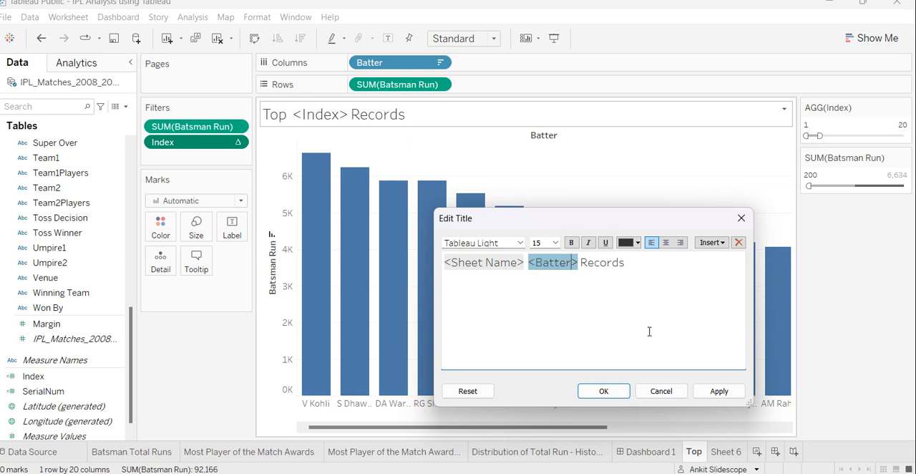
pyautogui.press('BackSpace')
pyautogui.click(661, 391)
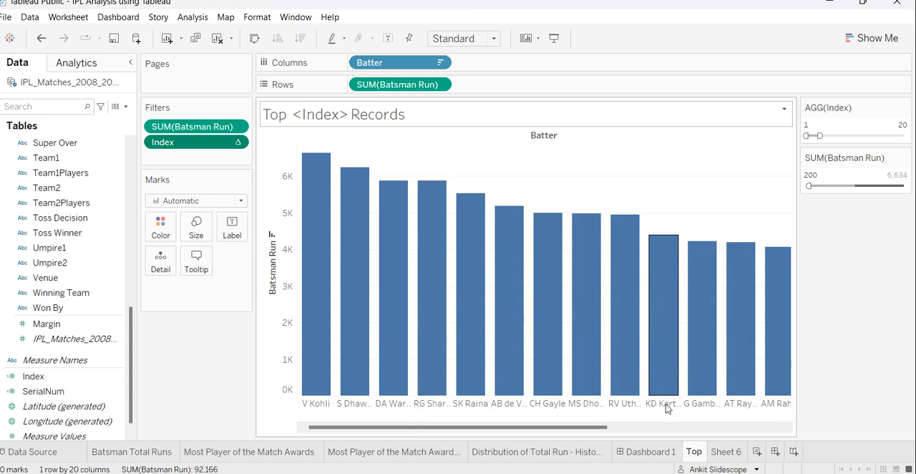
# Delete the Top worksheet and open Dashboard 1.
pyautogui.rightClick(698, 450)
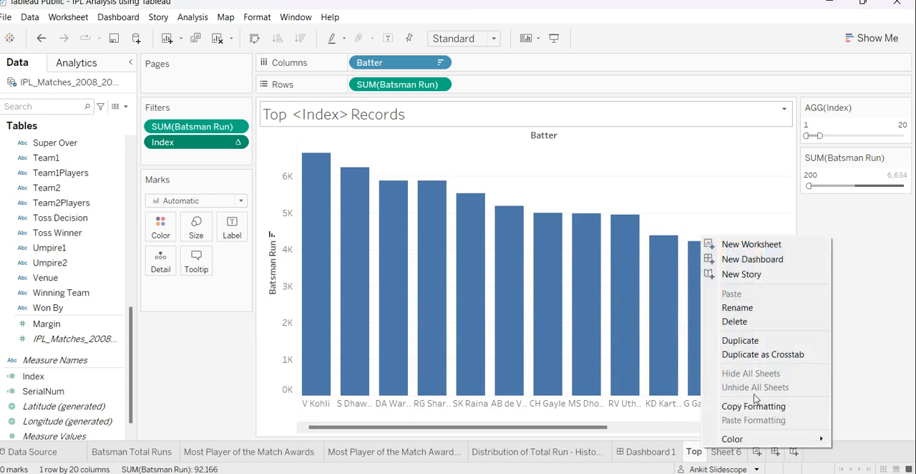
pyautogui.click(748, 320)
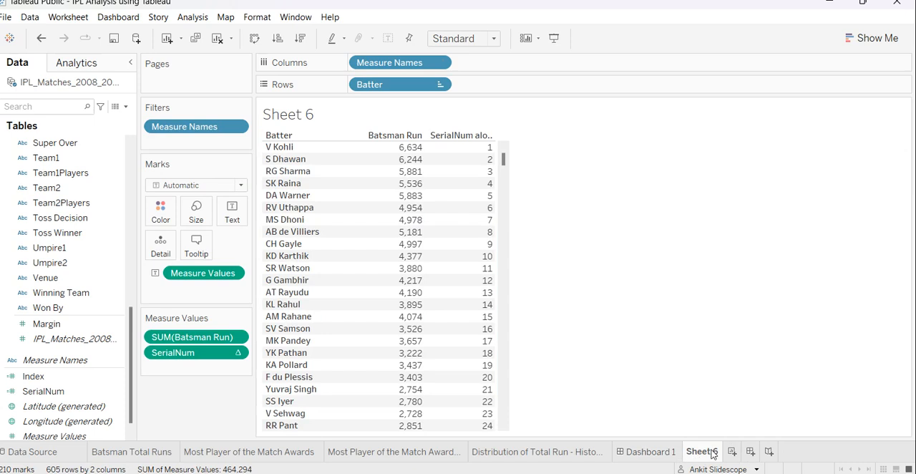
pyautogui.click(594, 454)
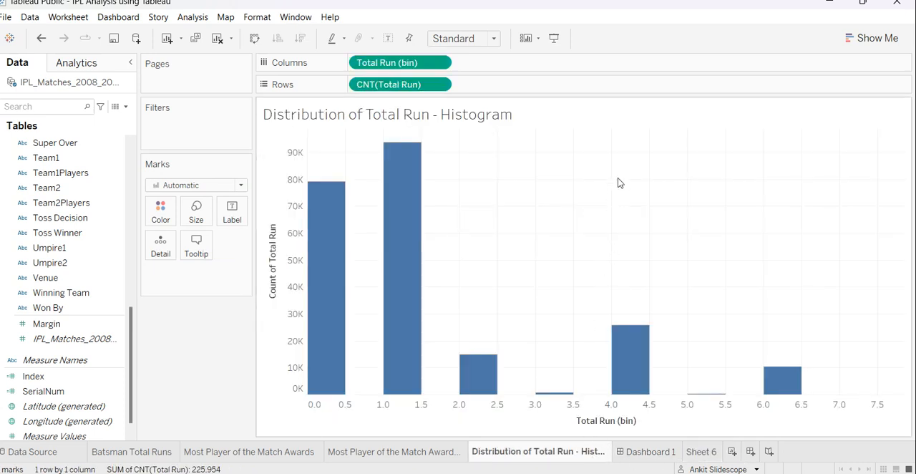
pyautogui.click(639, 451)
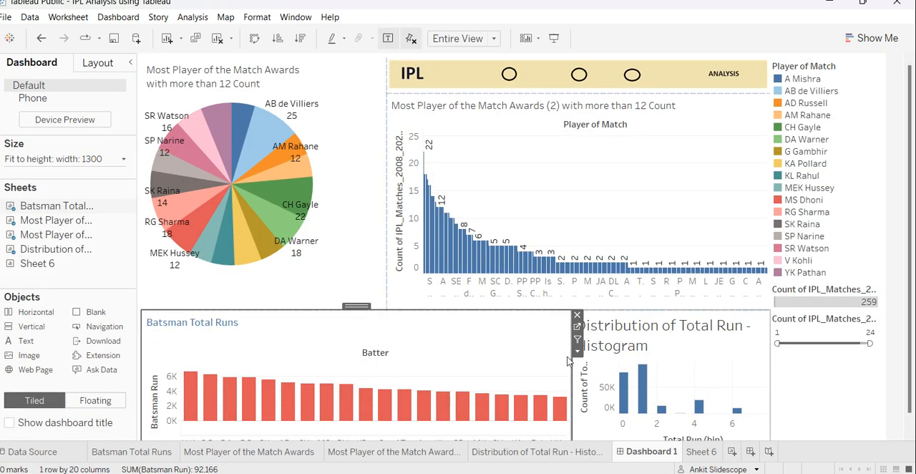